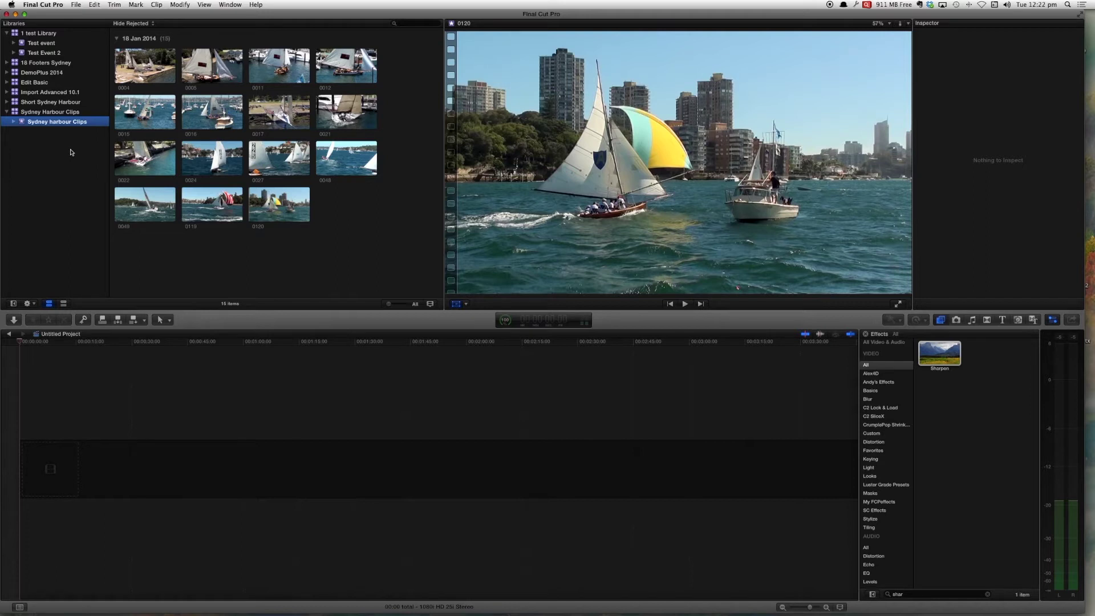
click(61, 160)
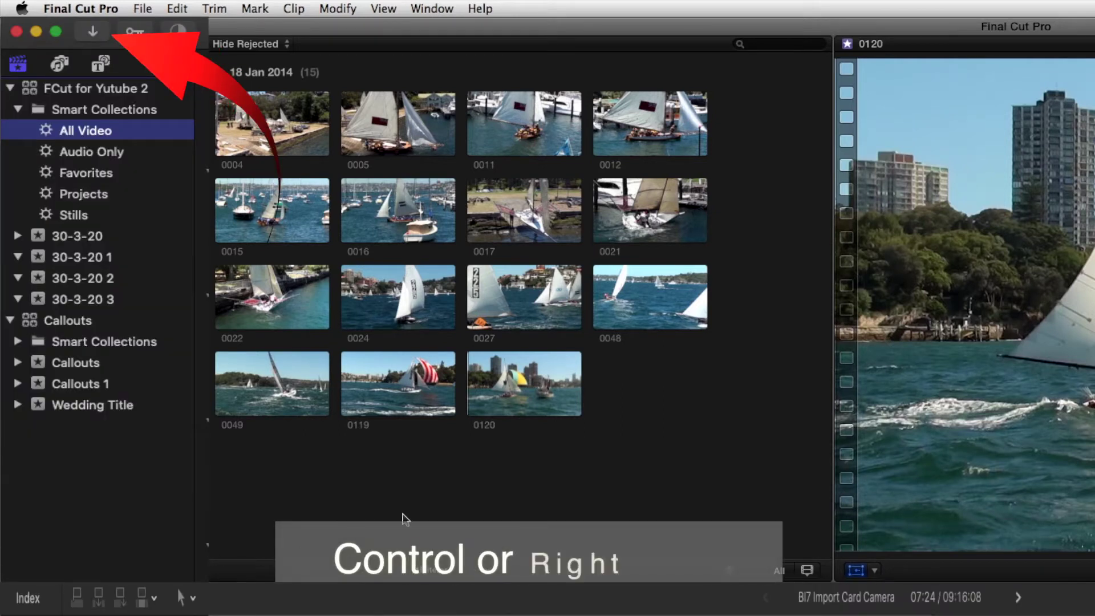
right_click(638, 399)
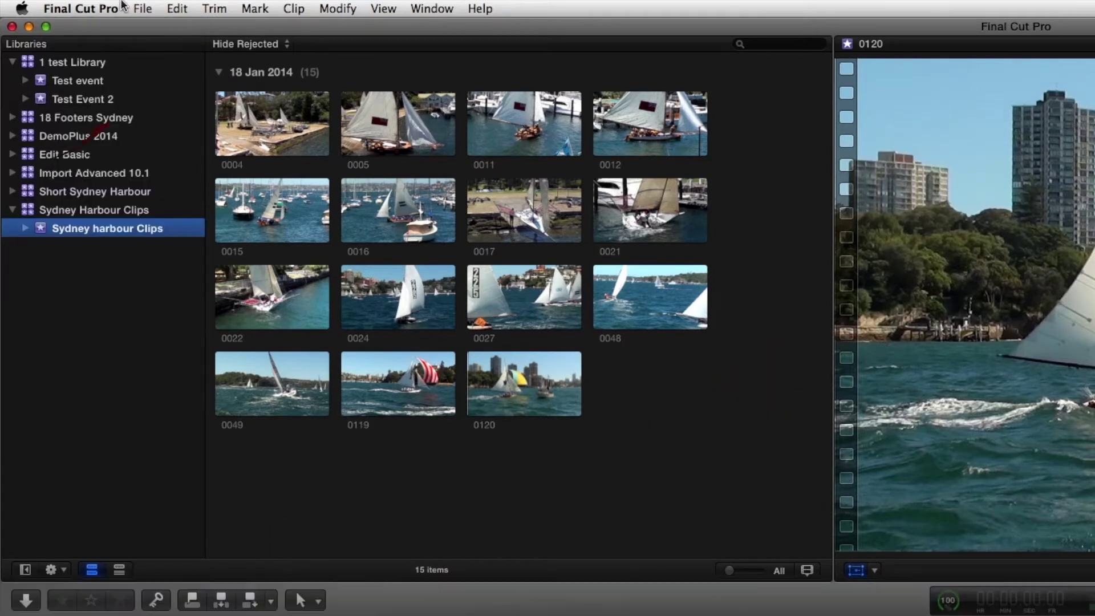
click(143, 8)
mouse_move(166, 94)
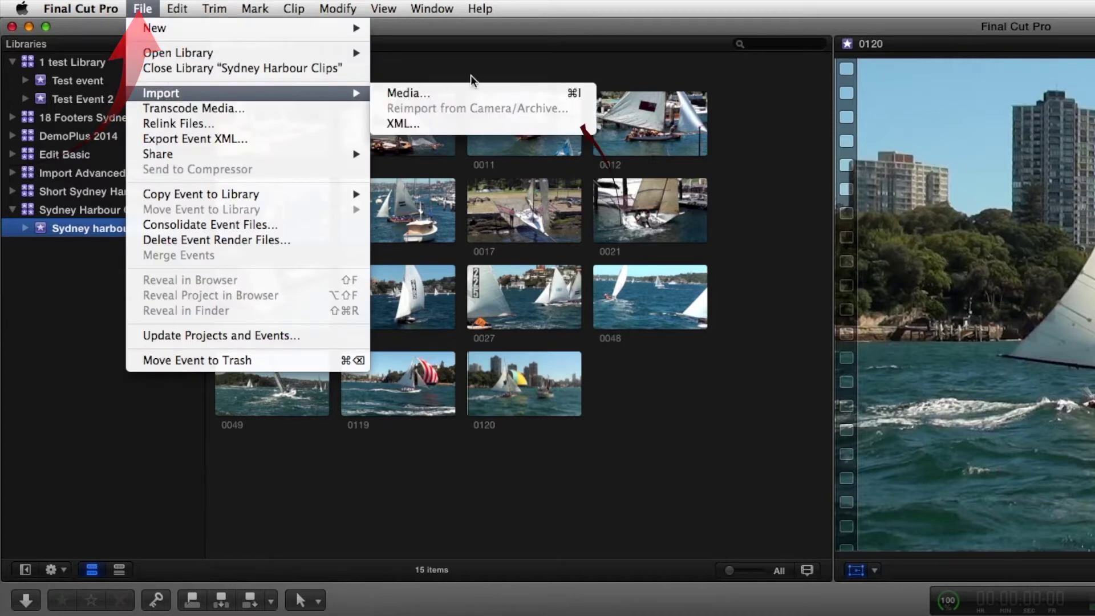
click(616, 402)
Import the 0015.mov clip from the Sydney Harbour clips folder
right_click(623, 384)
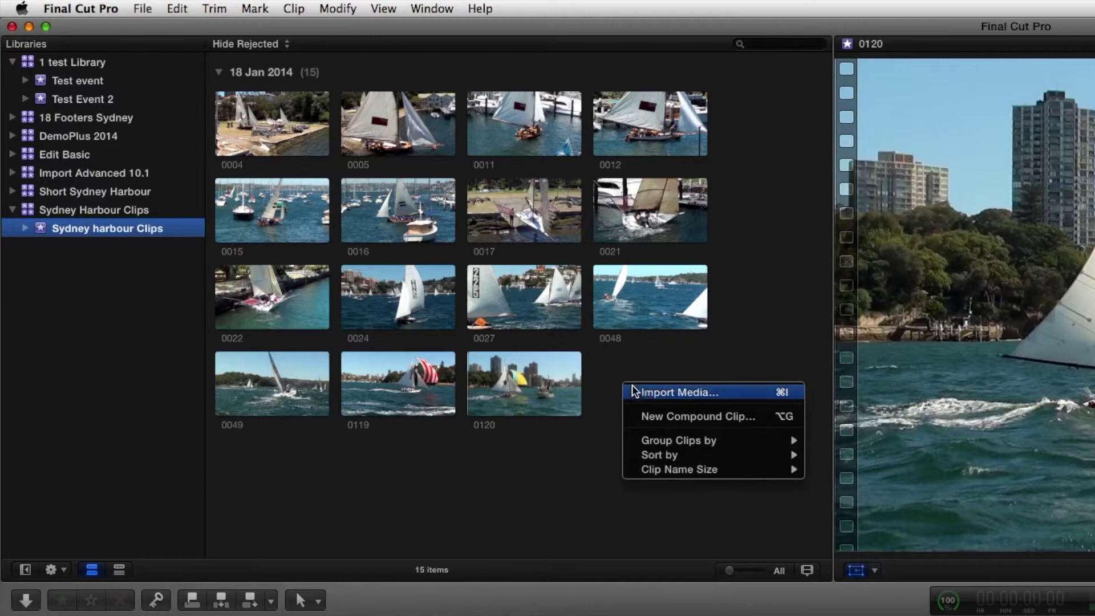
click(645, 393)
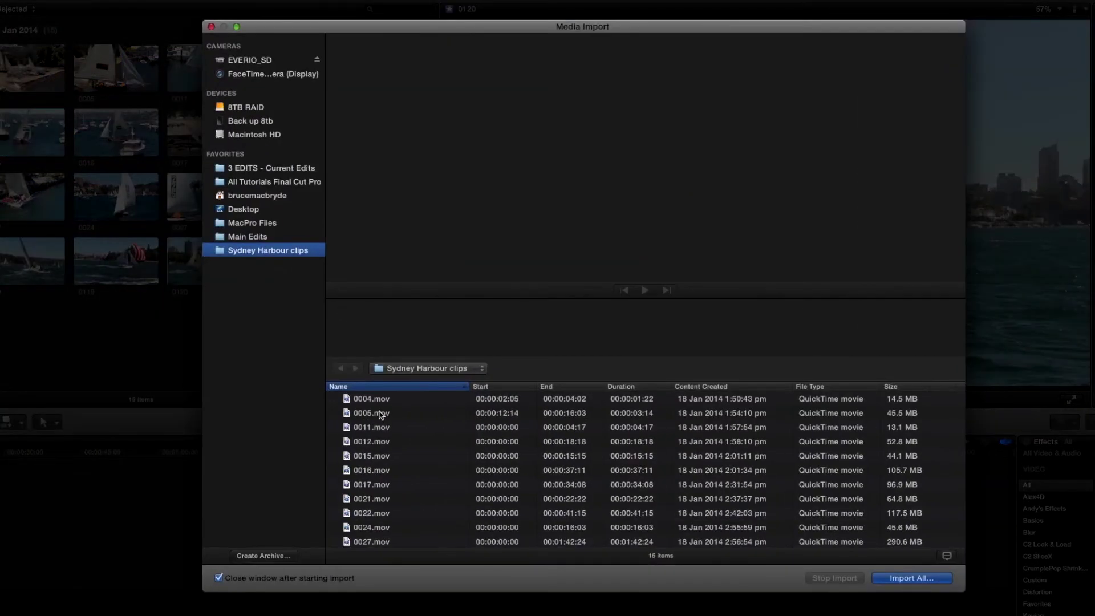
click(388, 456)
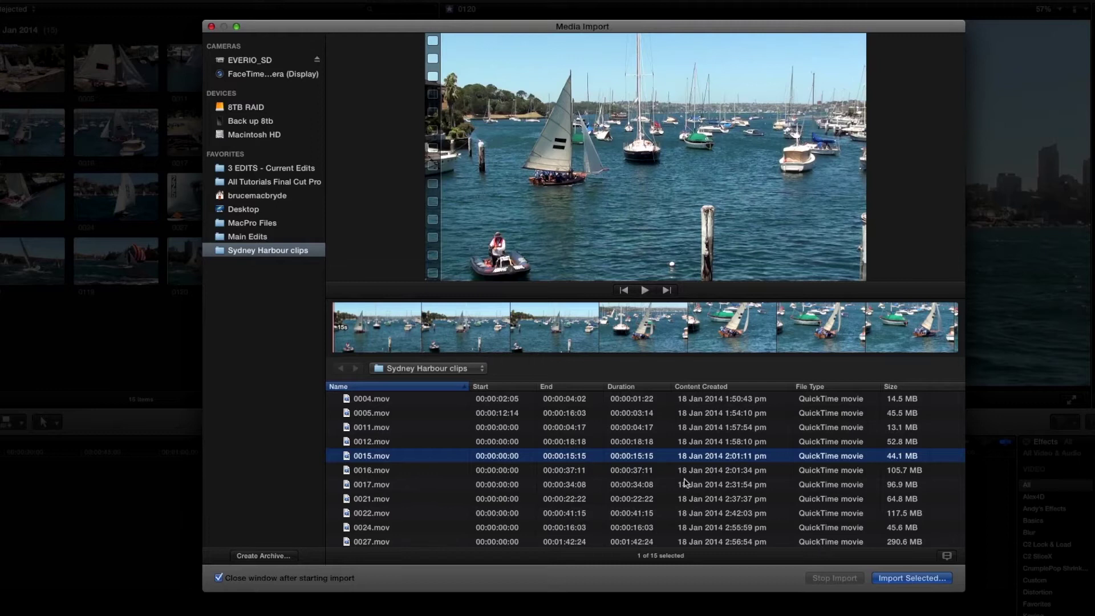
click(913, 578)
click(160, 332)
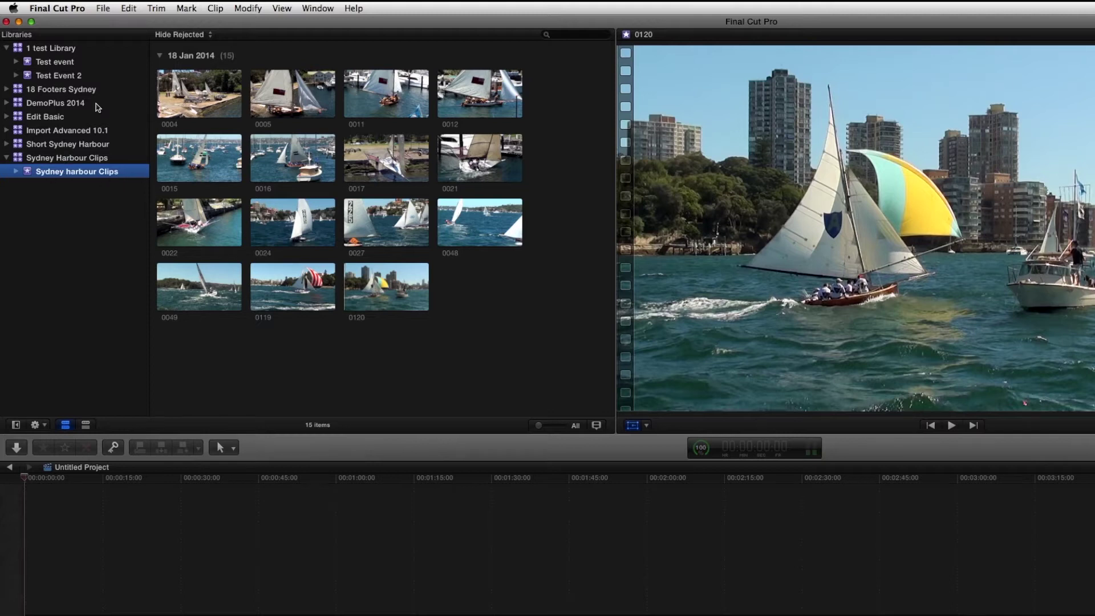
Start a new project named Sydney, stored in the Sydney harbour Clips event
click(103, 8)
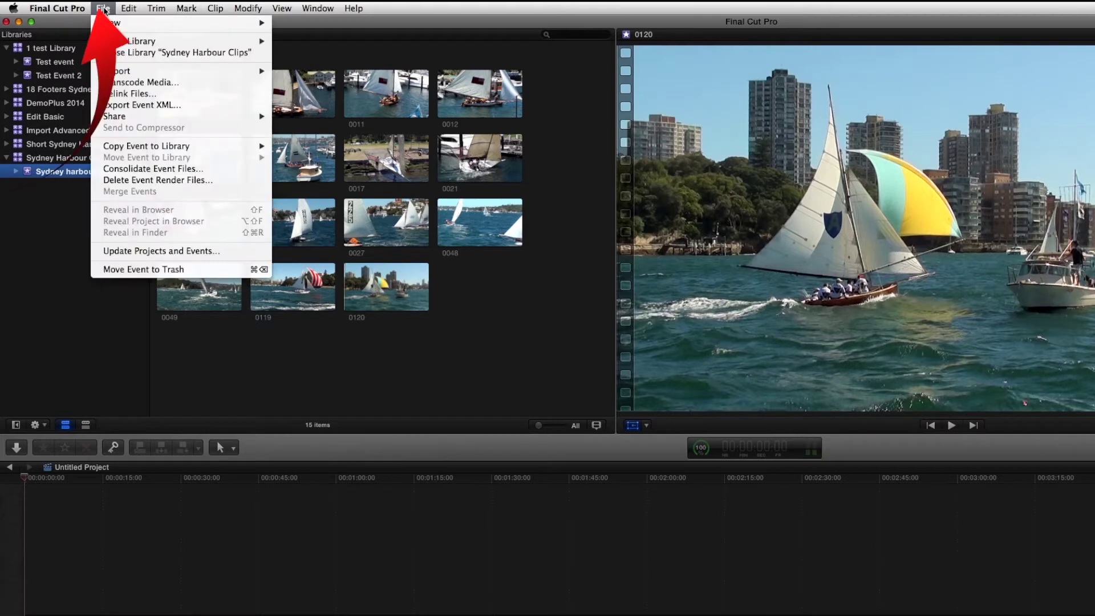
mouse_move(251, 23)
click(320, 26)
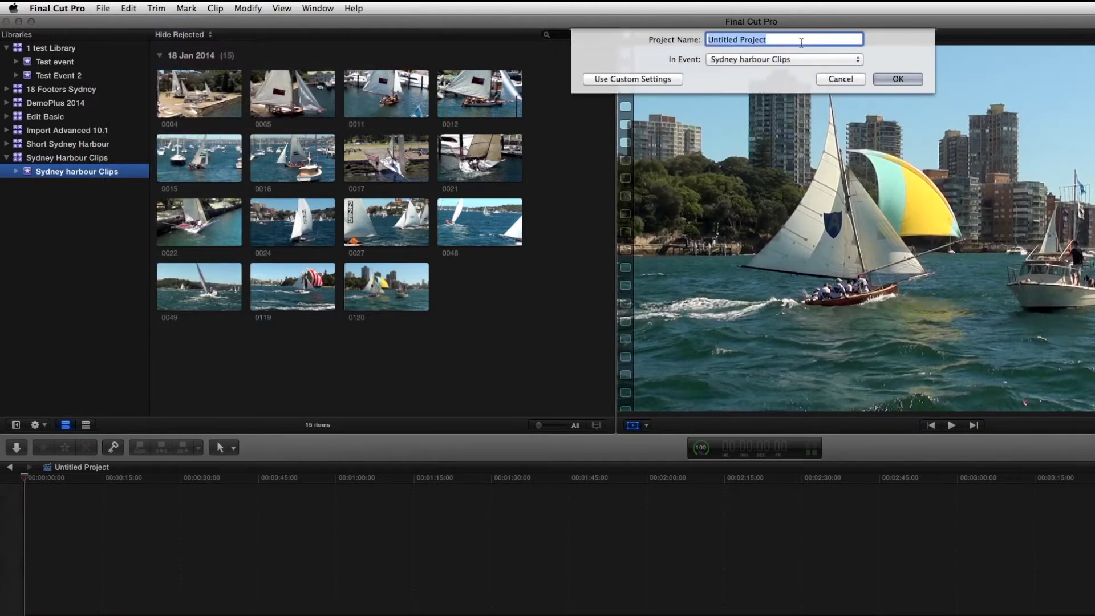
text(Sydney)
click(730, 58)
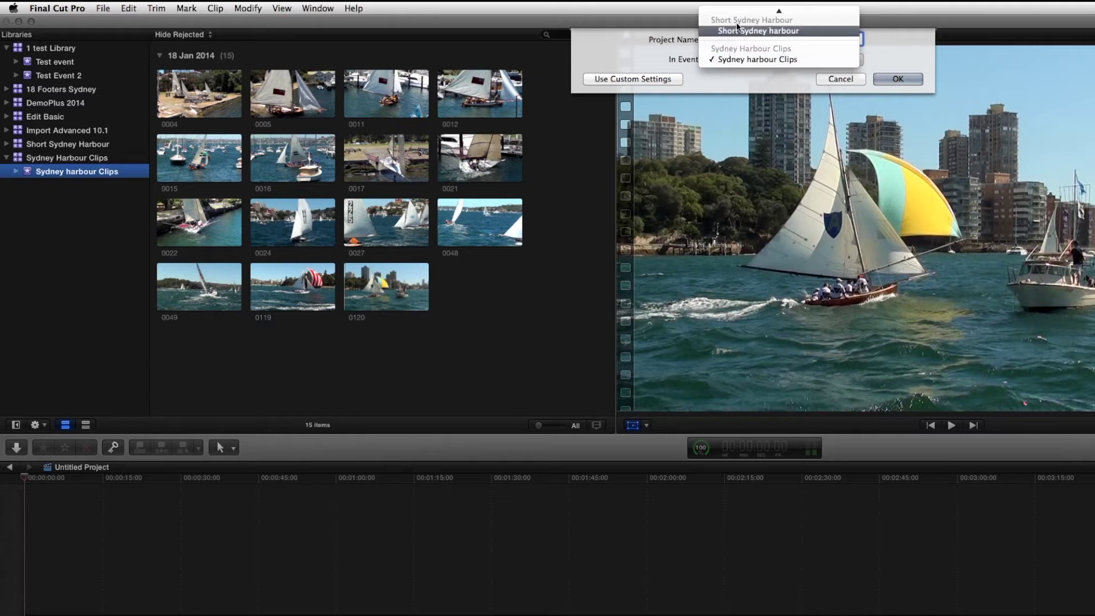
mouse_move(744, 5)
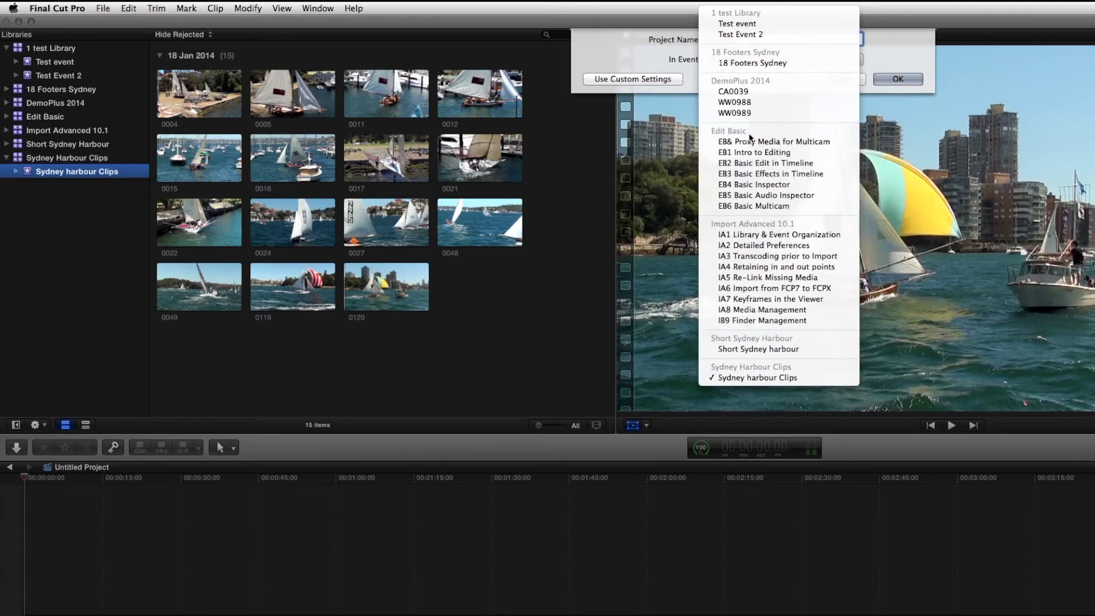
click(793, 377)
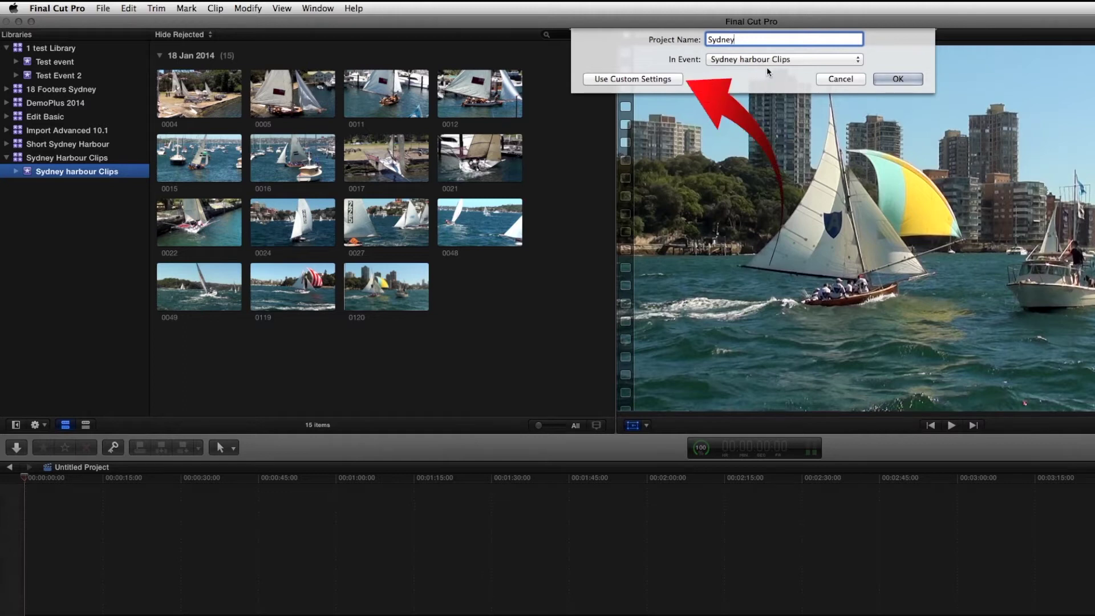
Base the project's video properties on the first video clip, with default audio and render settings, and create the project
click(642, 84)
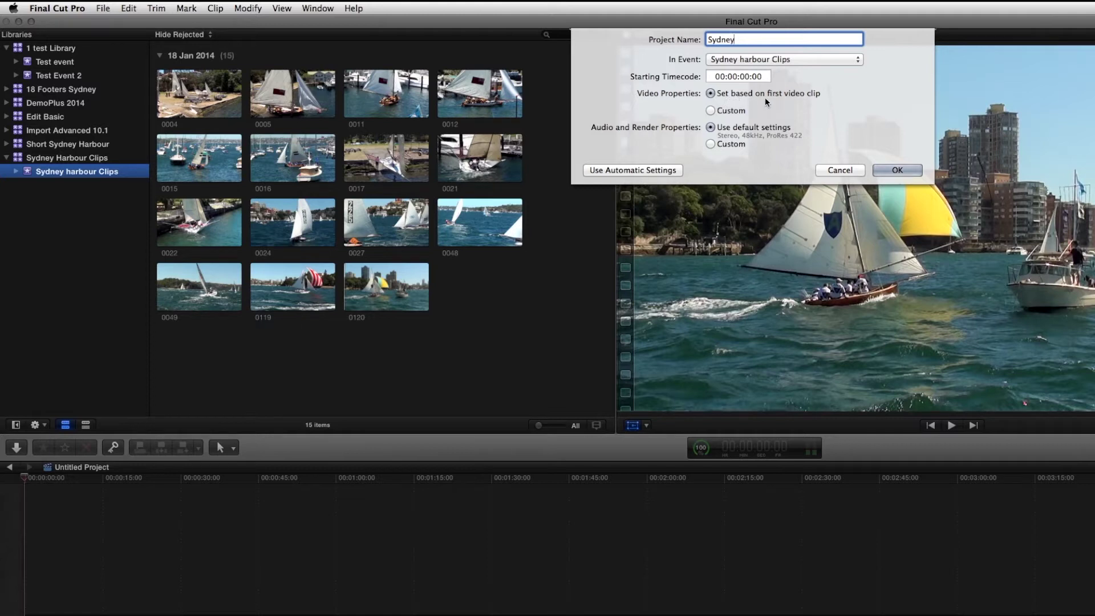
click(711, 111)
click(750, 125)
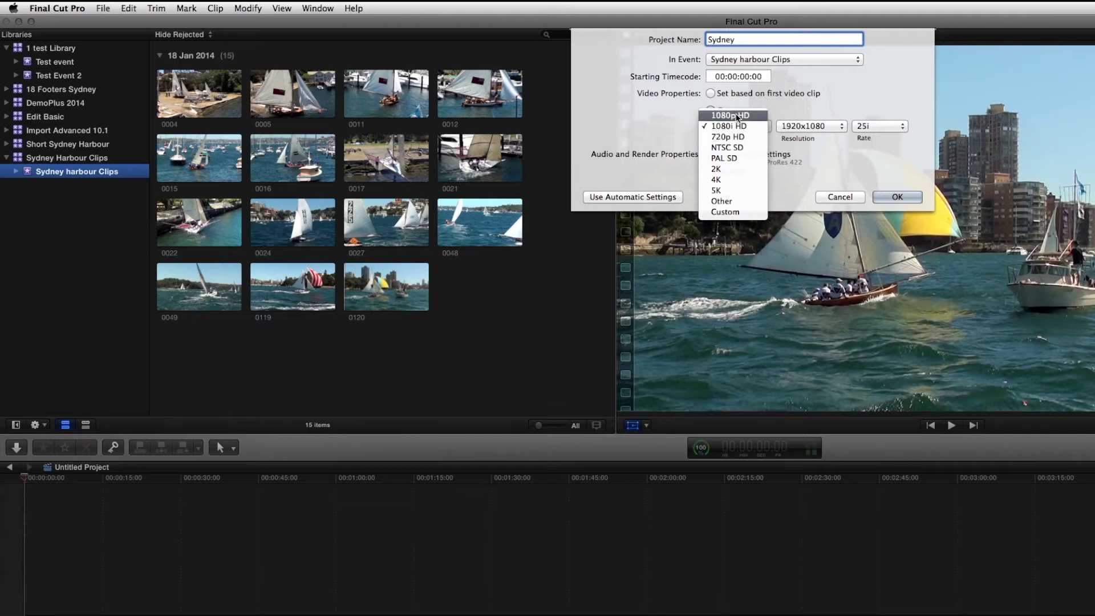
click(824, 165)
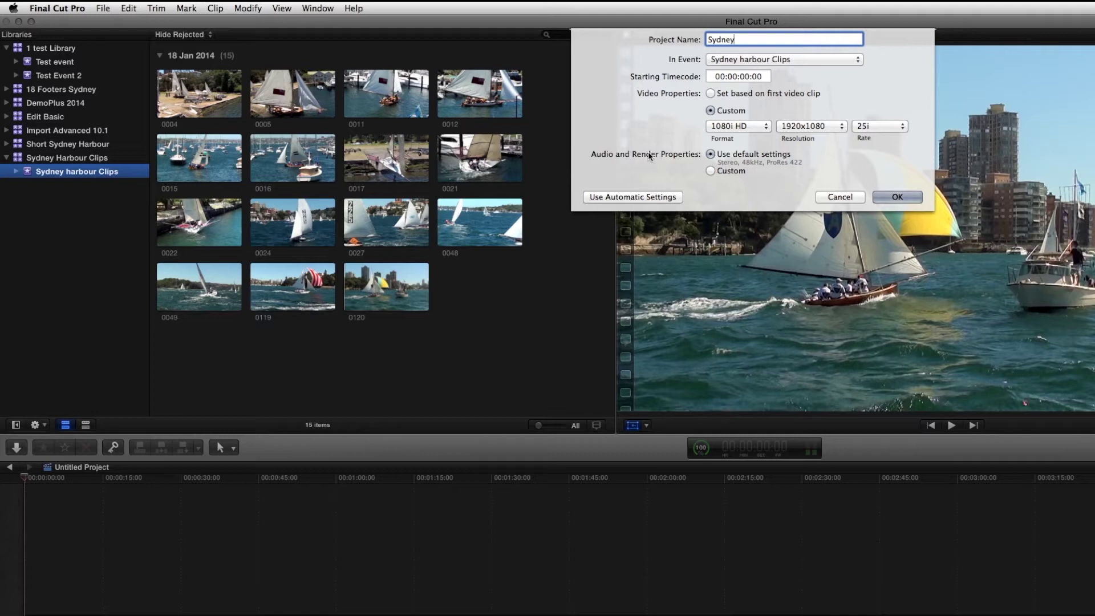
click(712, 93)
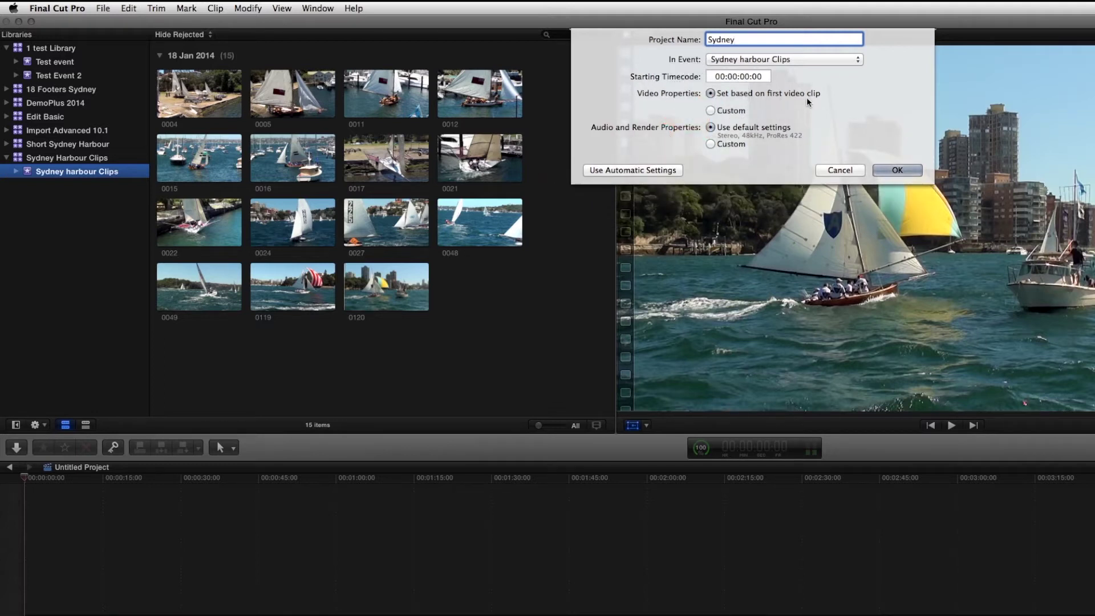
click(904, 174)
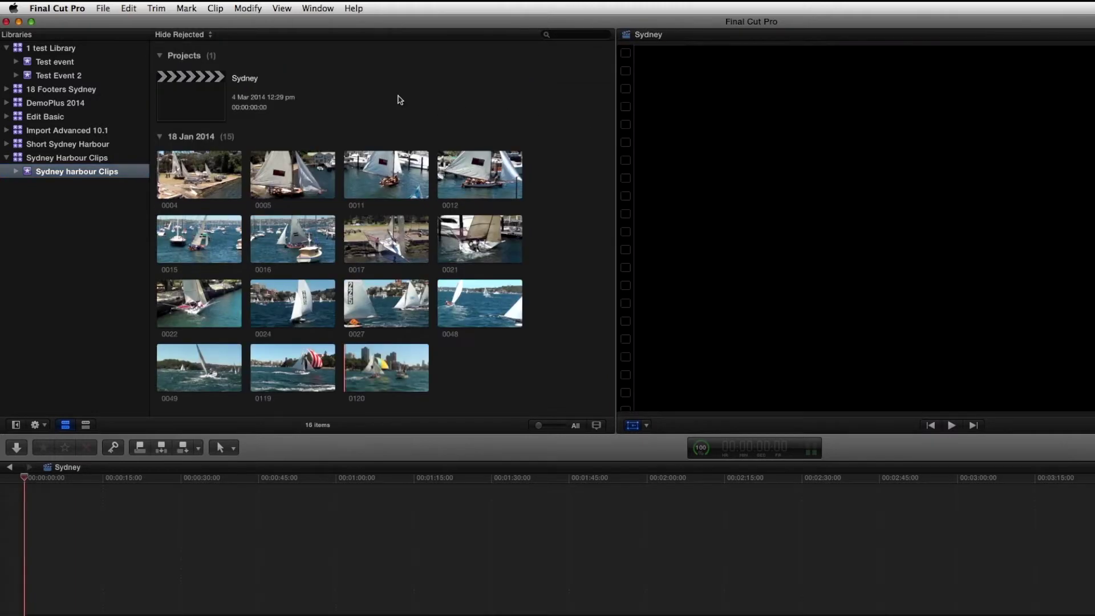
Select a range of about 02:15 in clip 0005, place it at the start of the timeline and scrub through it
click(200, 102)
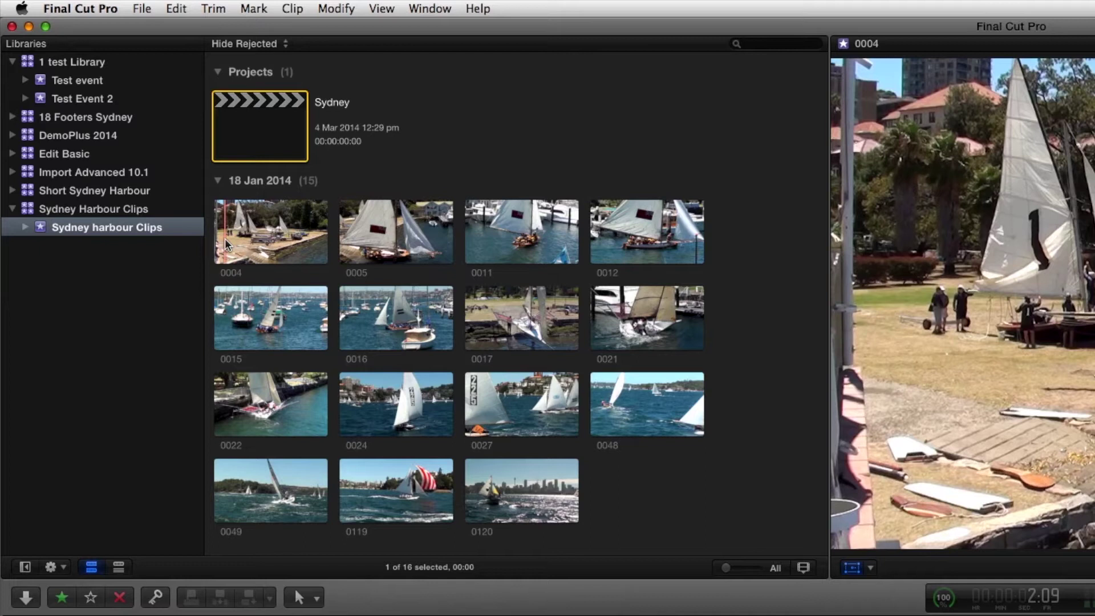
drag(353, 236, 435, 239)
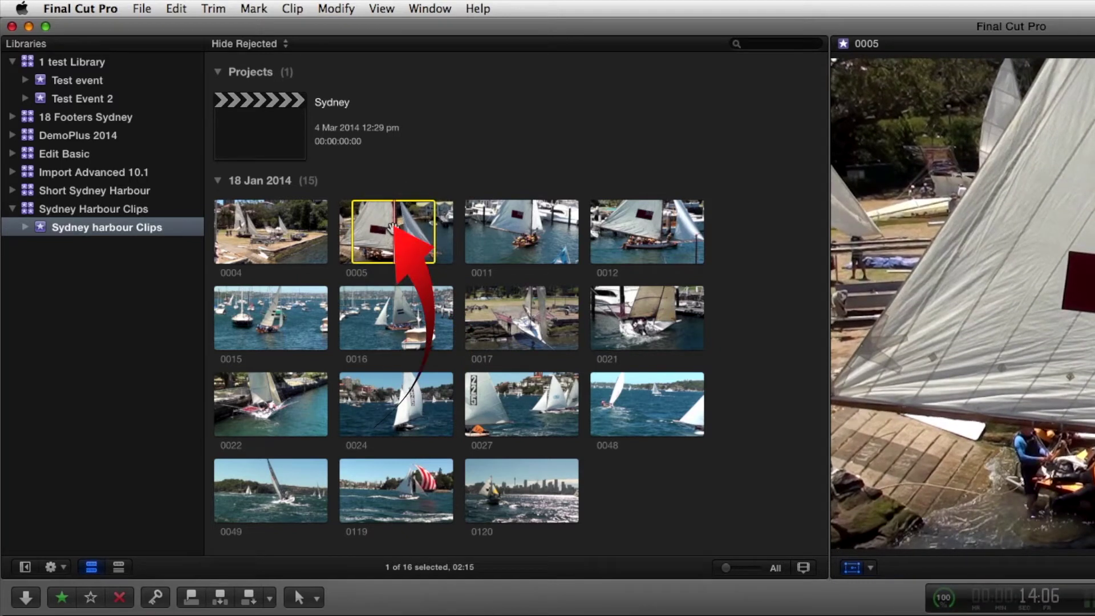
drag(393, 227, 110, 547)
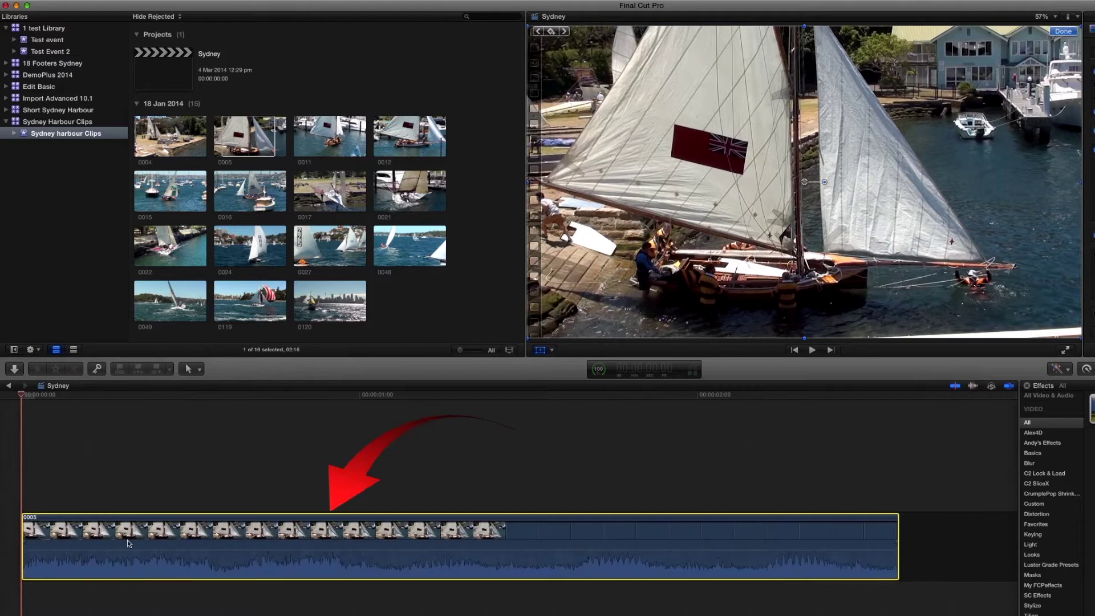
click(140, 399)
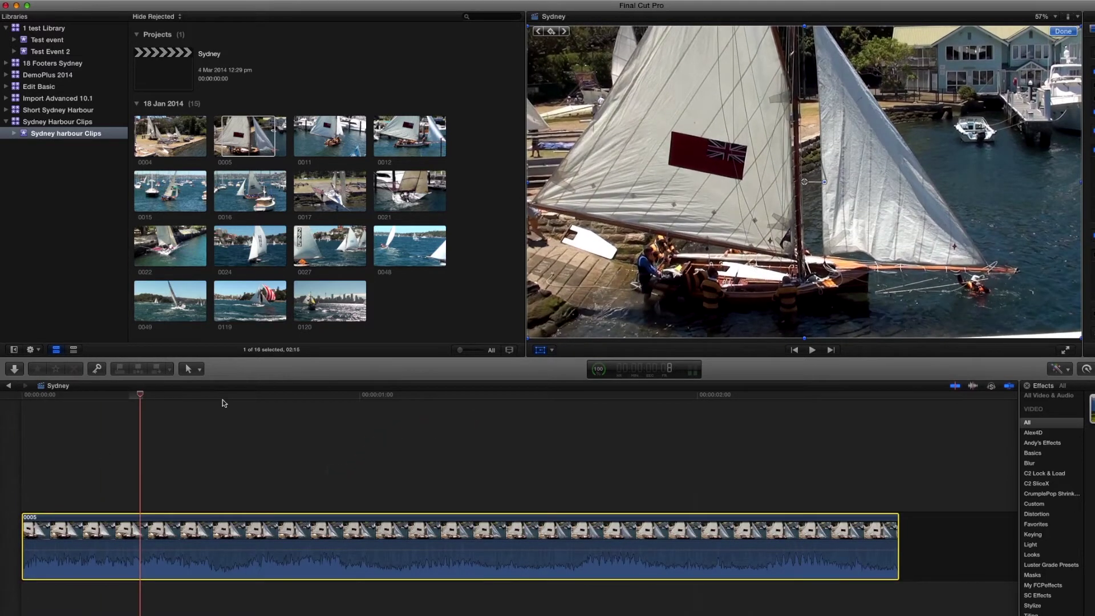
drag(147, 393, 653, 394)
Mark in and out points for a range of about 02:04 in clip 0011 and place it after clip 0005 in the timeline
click(235, 147)
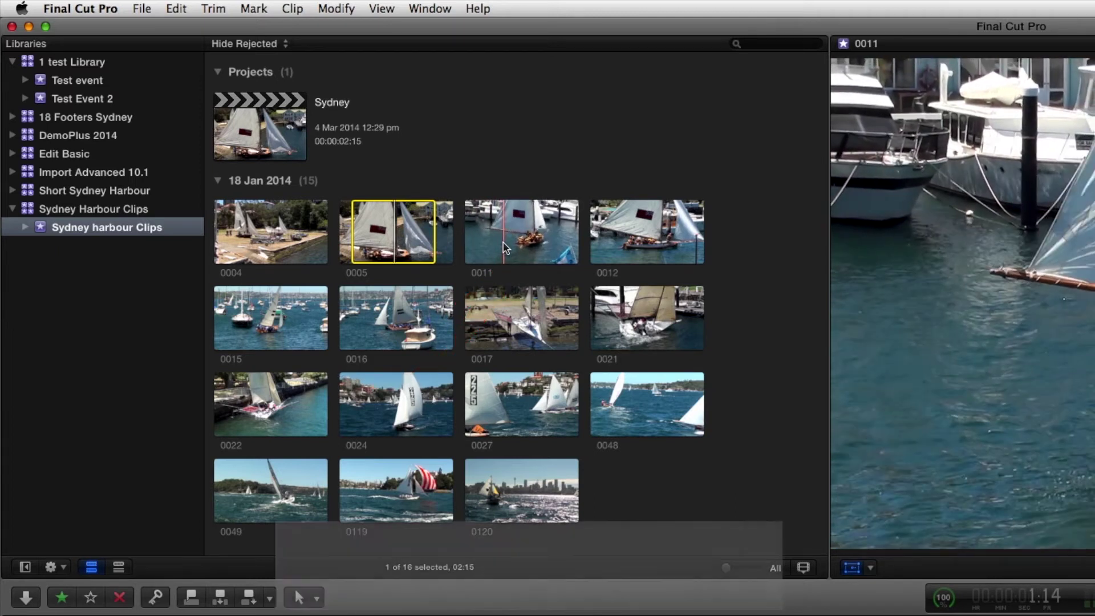
key(i)
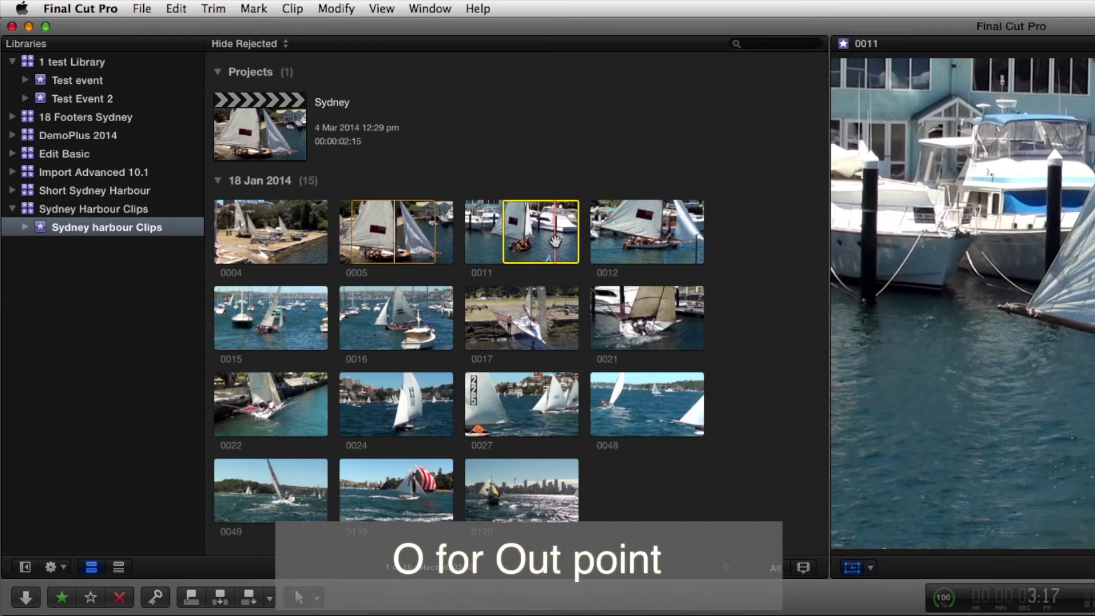
key(o)
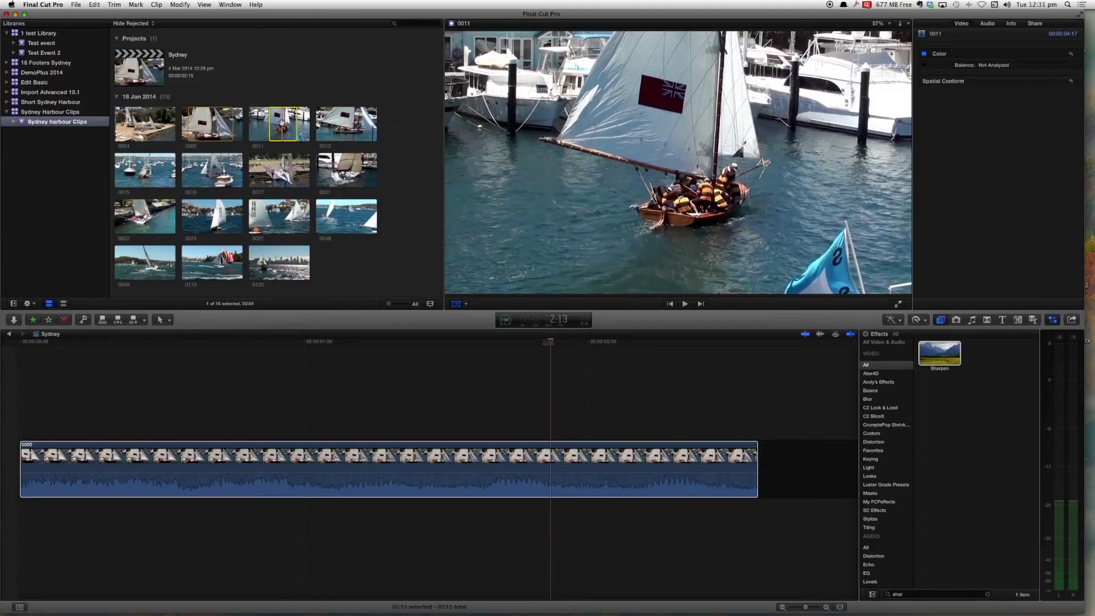
drag(605, 350, 793, 456)
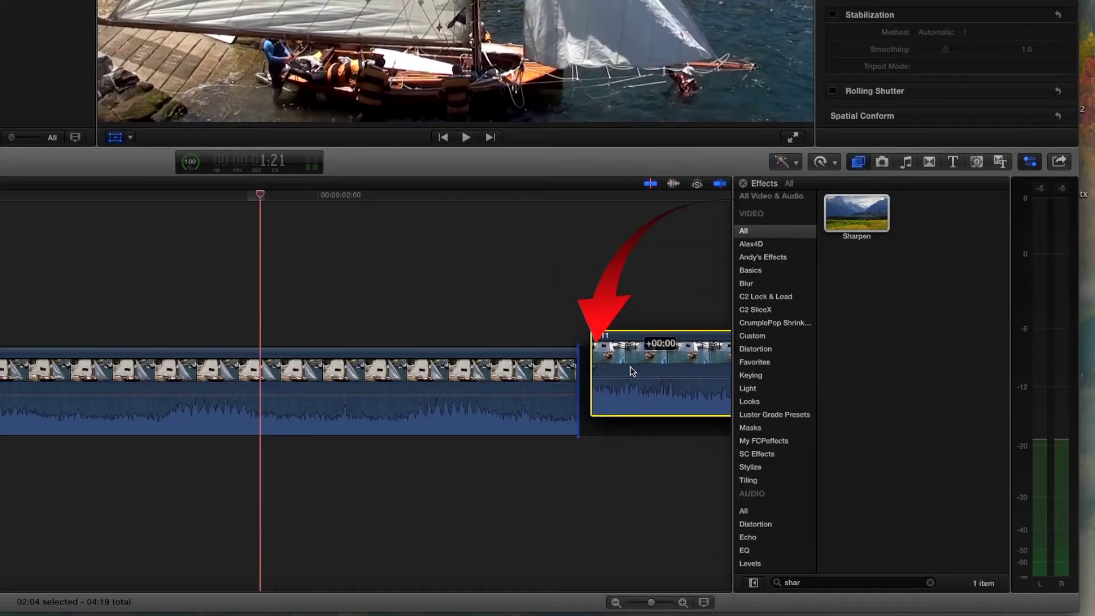
mouse_move(632, 370)
mouse_down()
mouse_move(621, 370)
mouse_move(609, 300)
mouse_move(631, 367)
mouse_up()
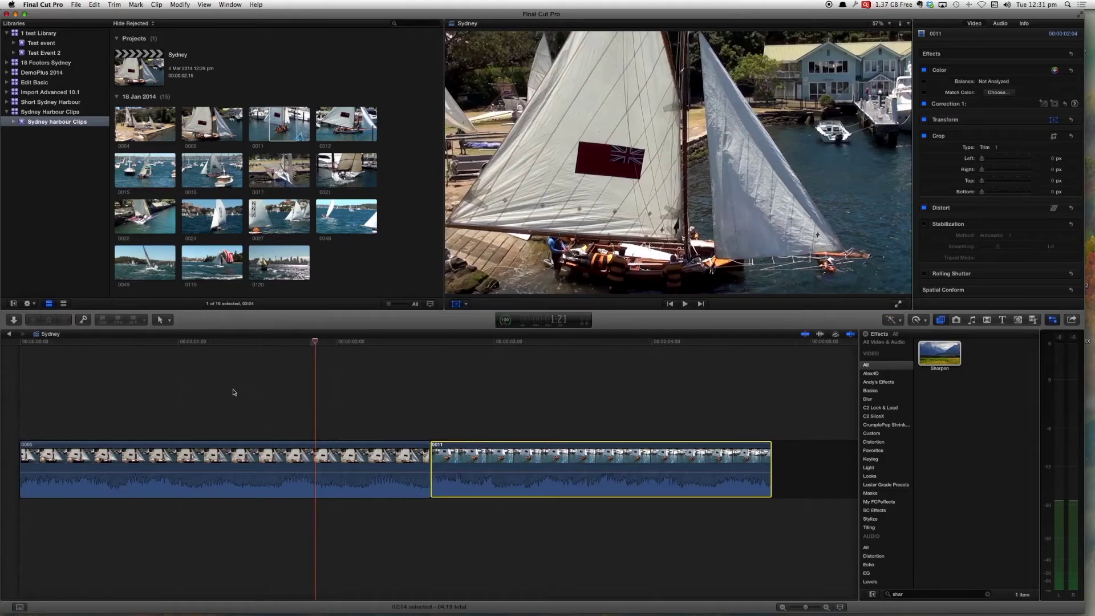
Append a range of about 20:03 from clip 0016 to the end of the timeline
key(super+1)
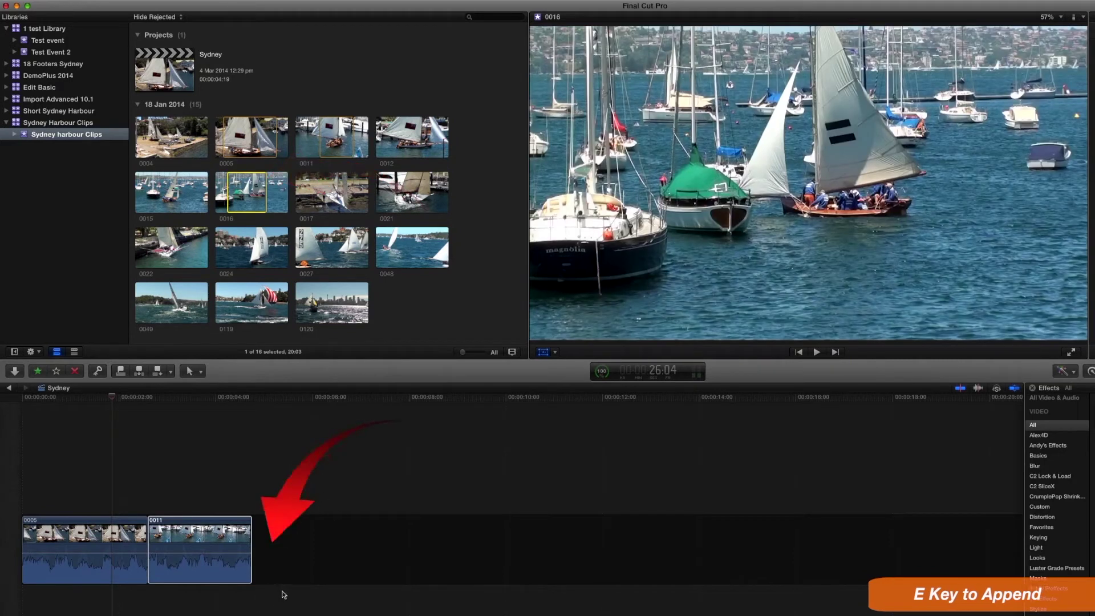
click(159, 373)
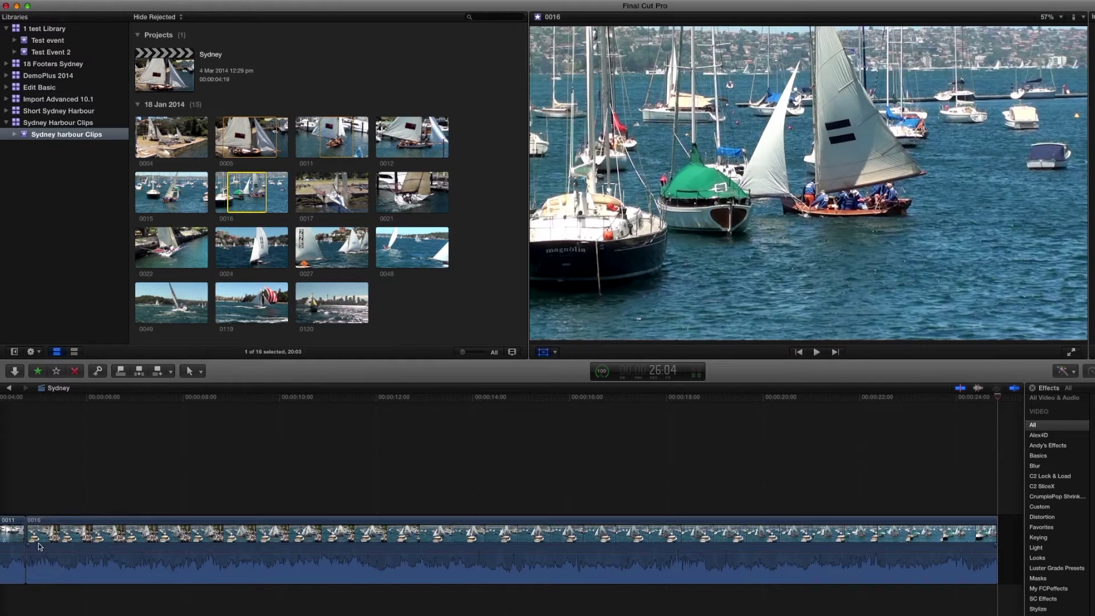
scroll(40, 546, left, 5)
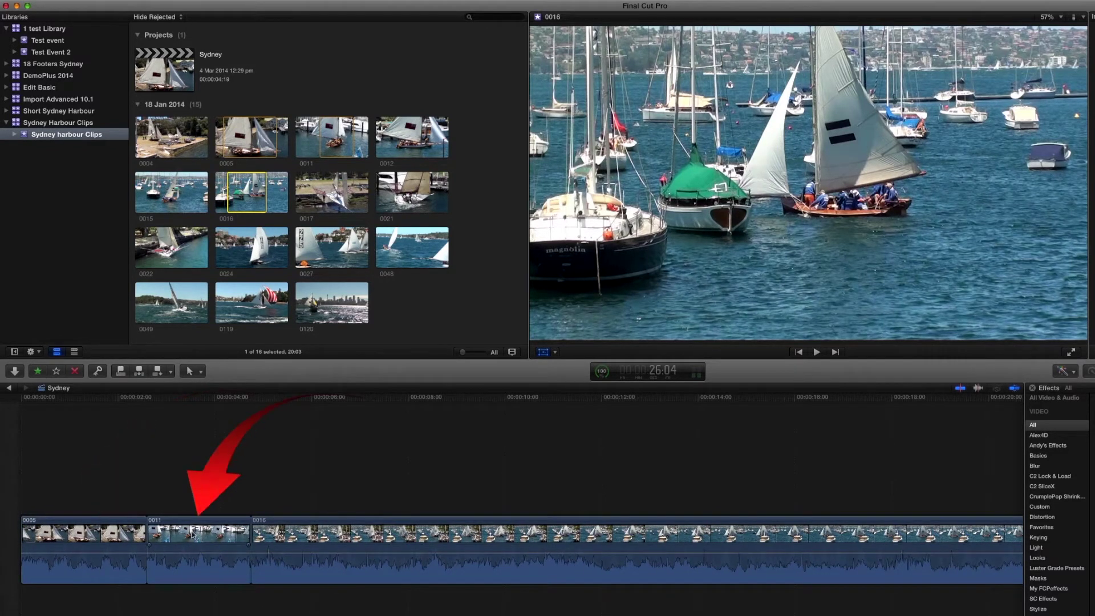
Shorten clip 0016 in the timeline by trimming its end back to about 08:09
scroll(240, 533, right, 3)
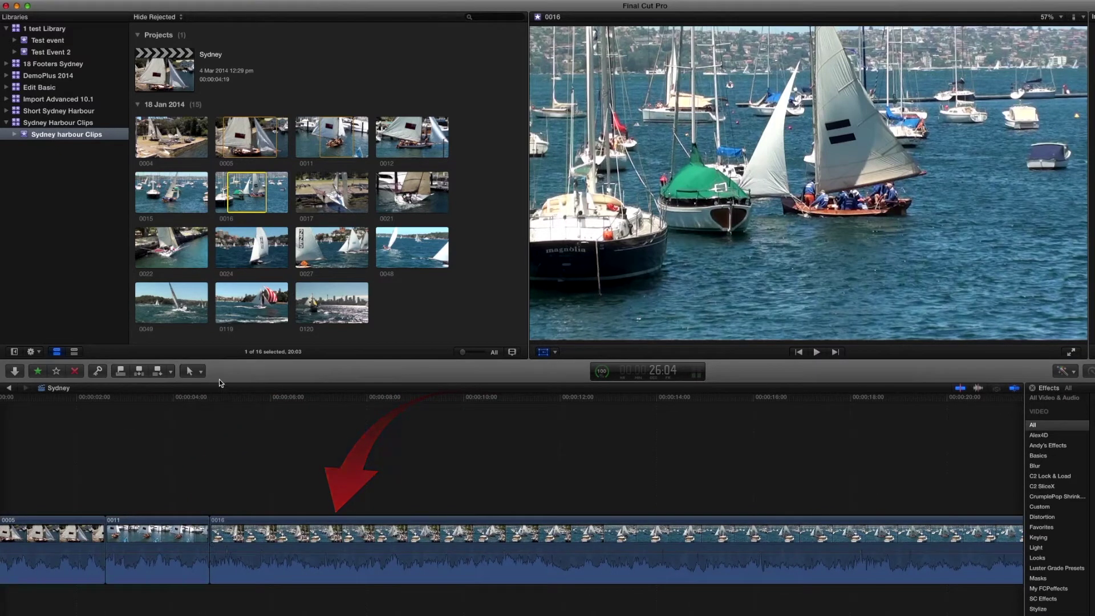
scroll(797, 477, right, 10)
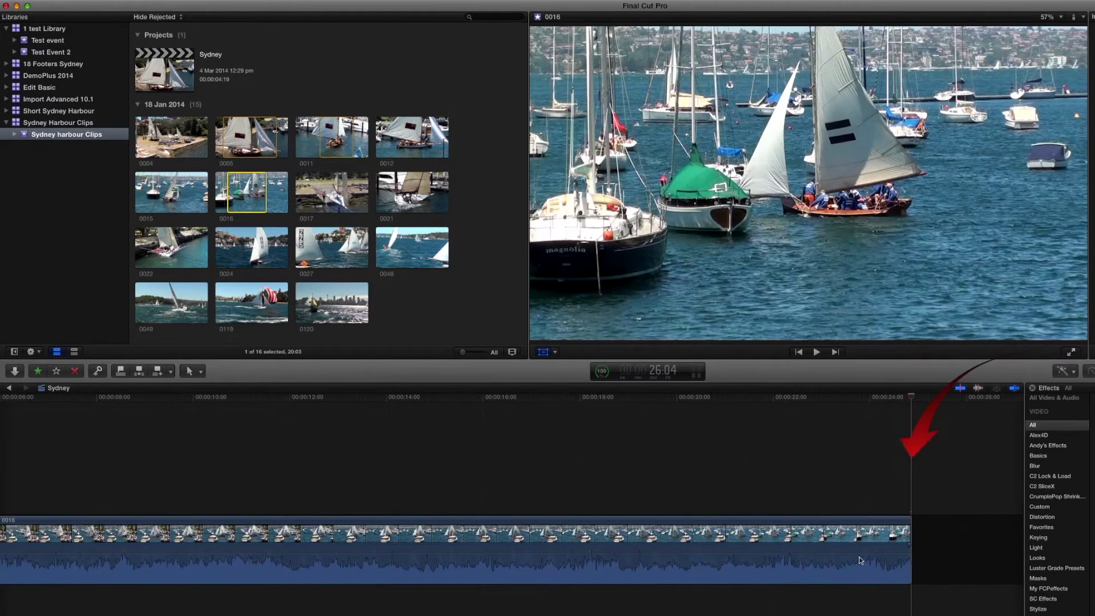
drag(908, 561, 371, 540)
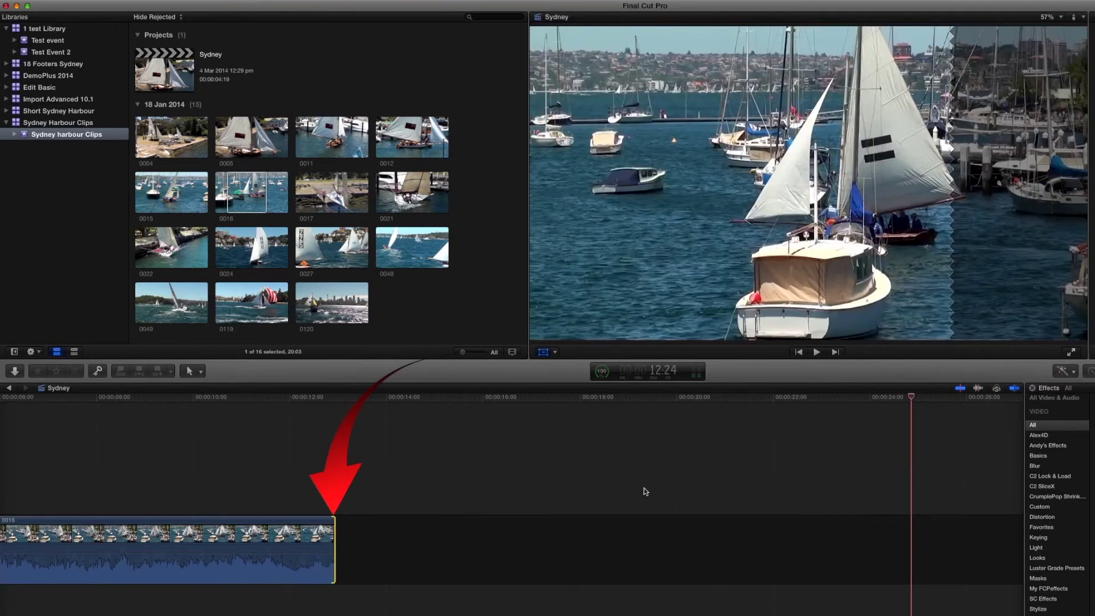
scroll(618, 518, left, 5)
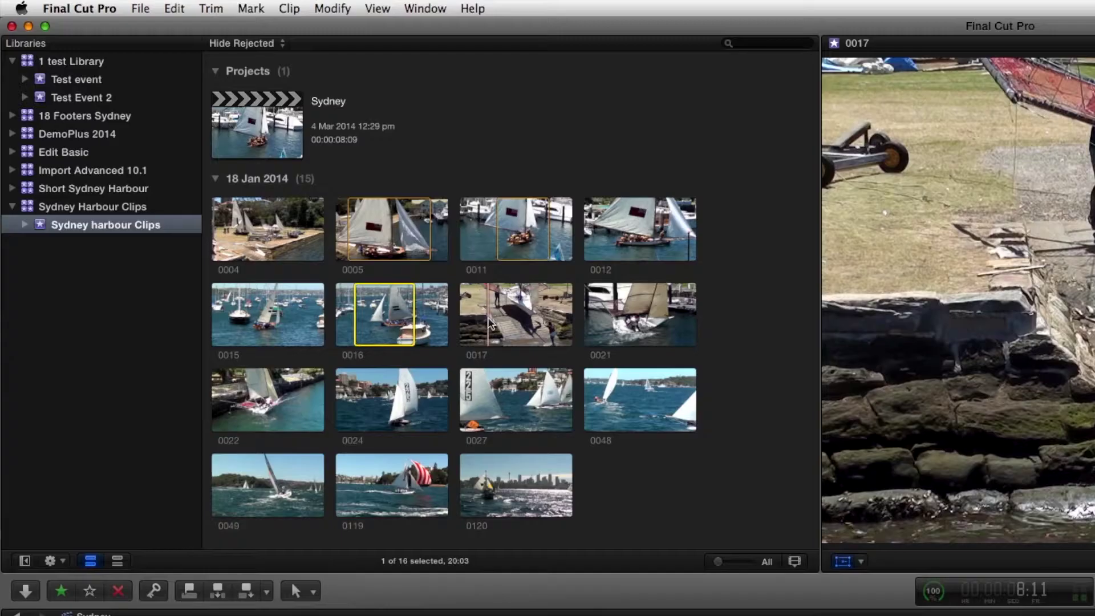
Try inserting a range of about 14:02 from clip 0017 between clips 0011 and 0016, and undo the insertion
drag(314, 194, 341, 195)
drag(531, 319, 532, 319)
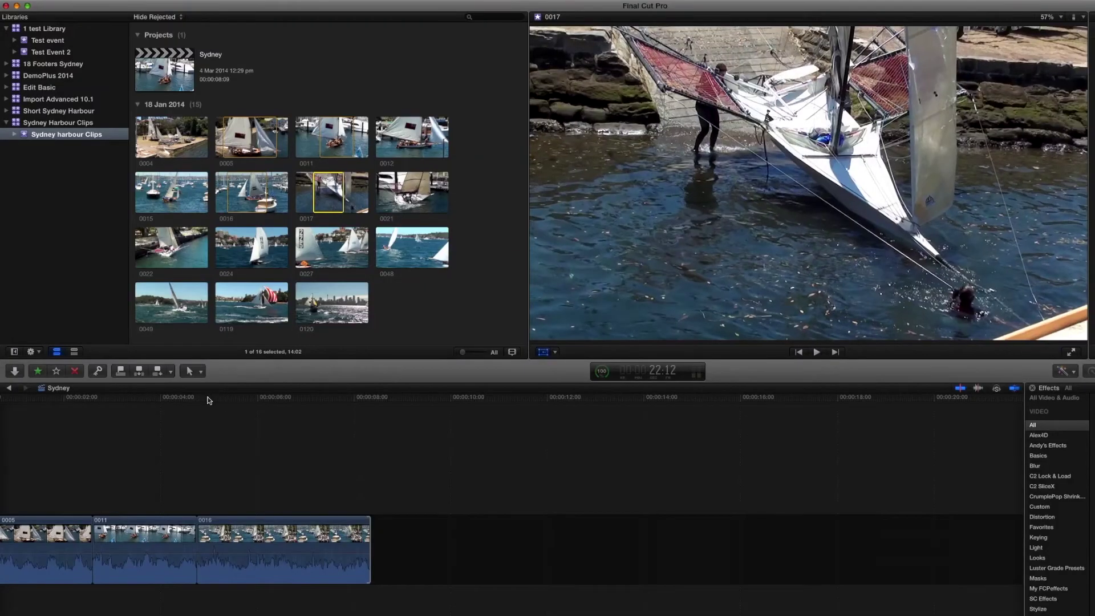
click(197, 398)
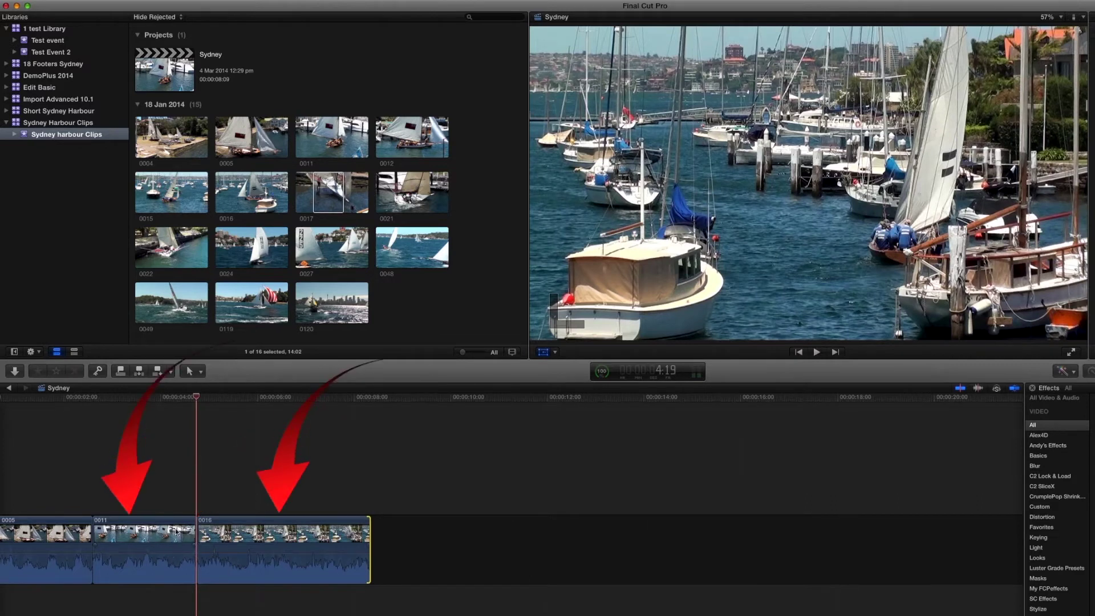
key(w)
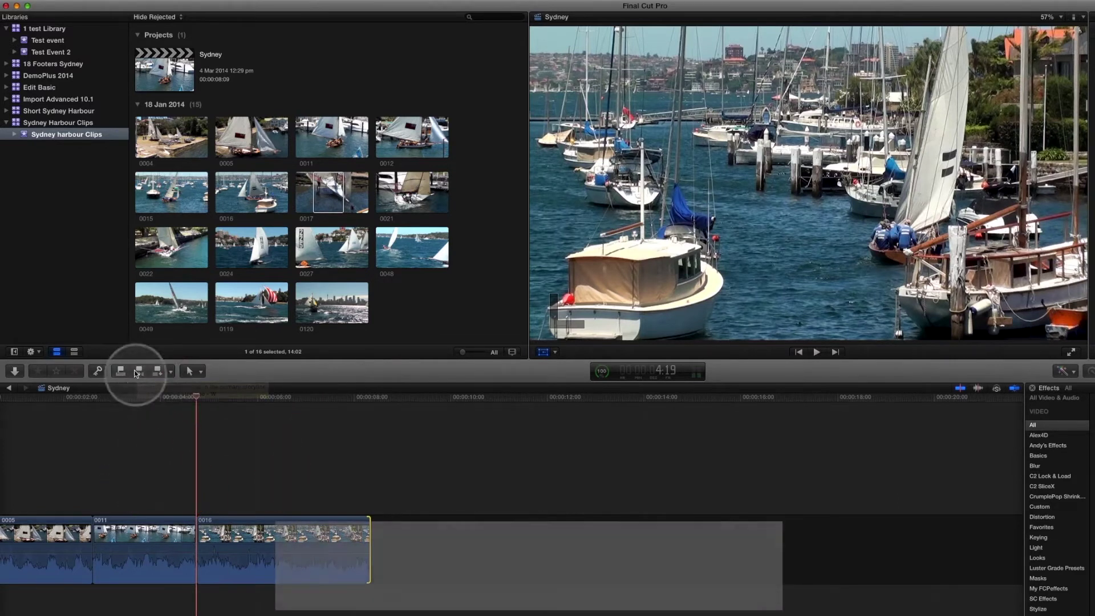
click(139, 371)
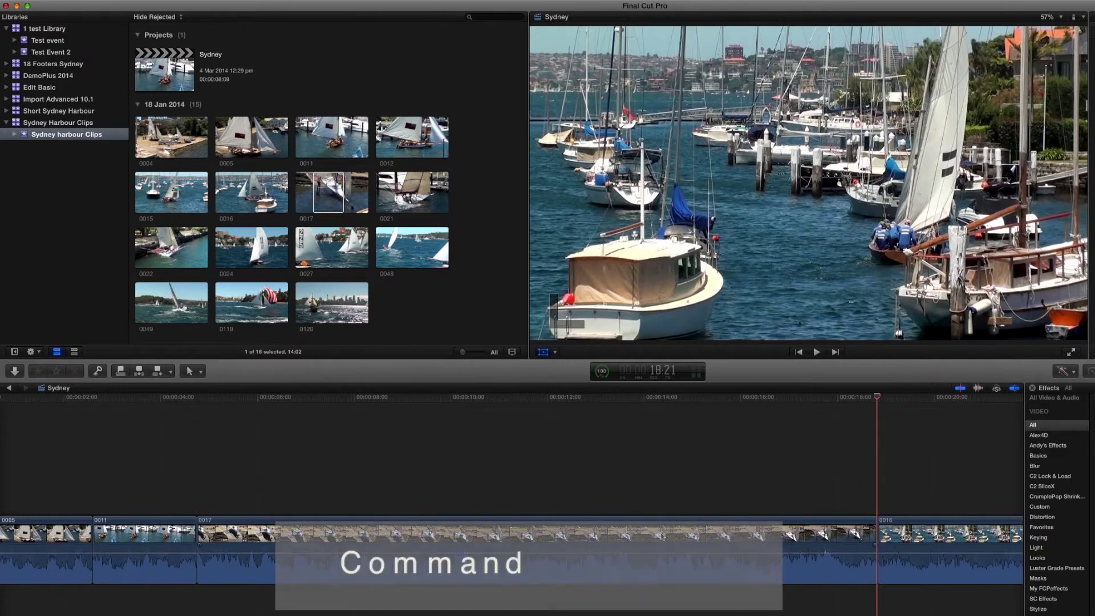
key(super+z)
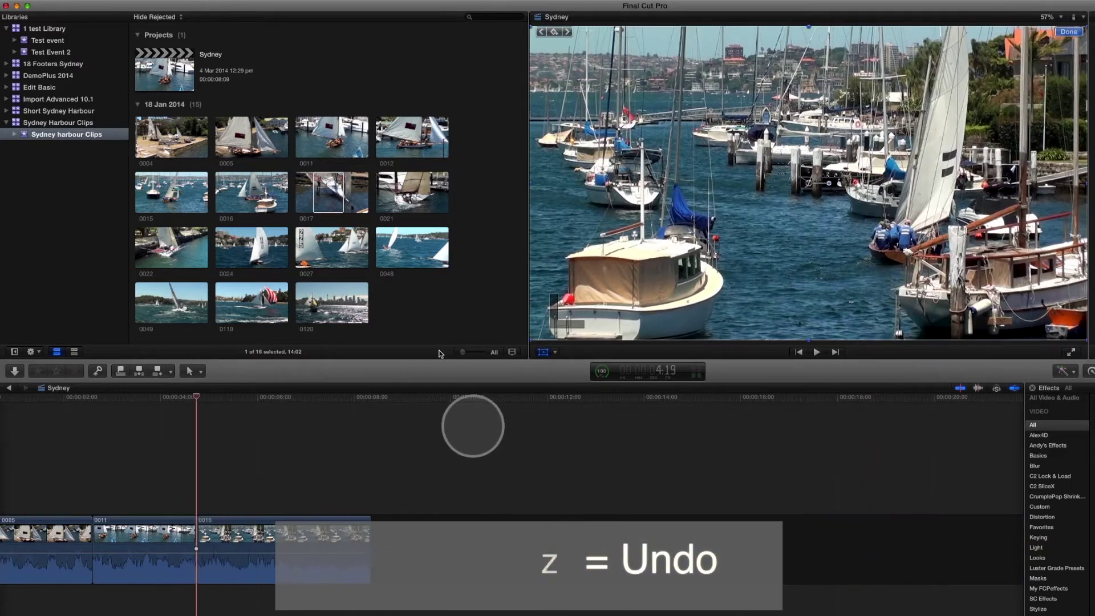
Shorten the selected range in clip 0017 to about 05:23 and place it between clips 0011 and 0016 in the timeline
click(321, 184)
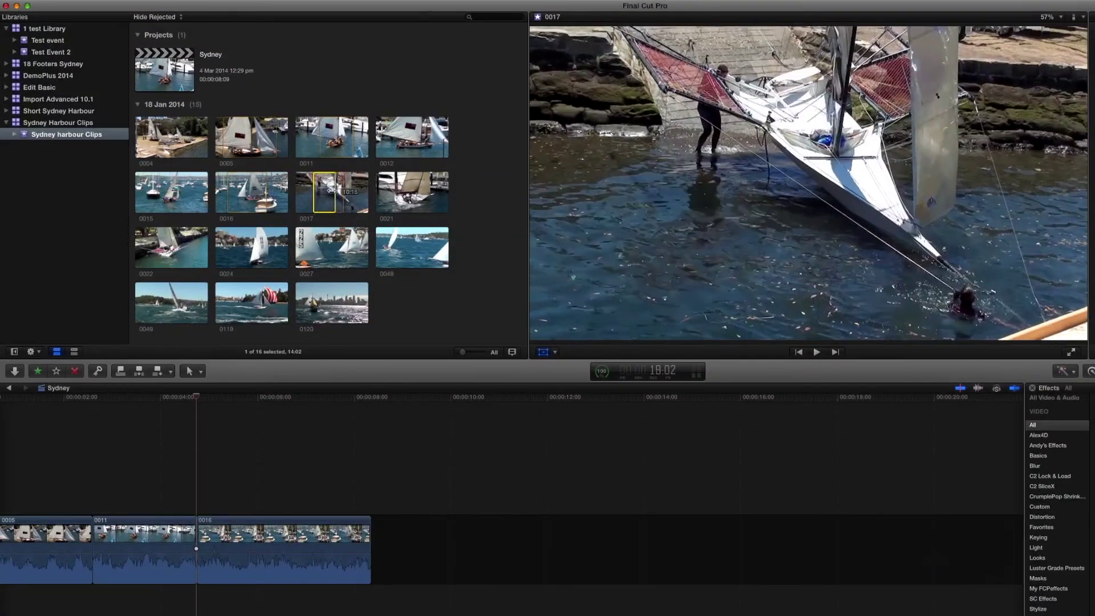
drag(326, 191, 325, 192)
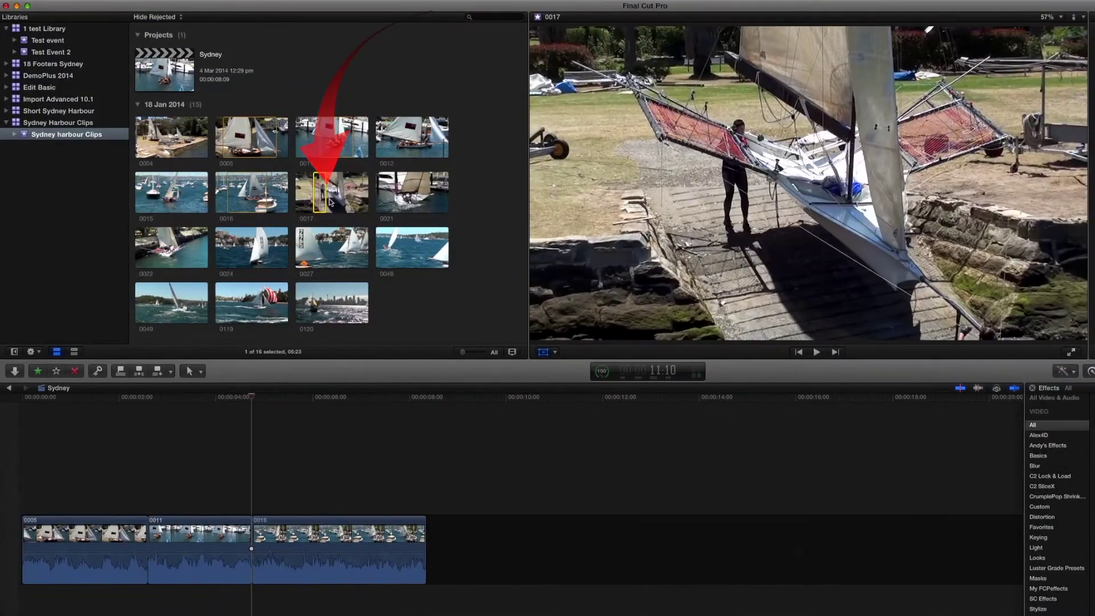
drag(325, 192, 243, 518)
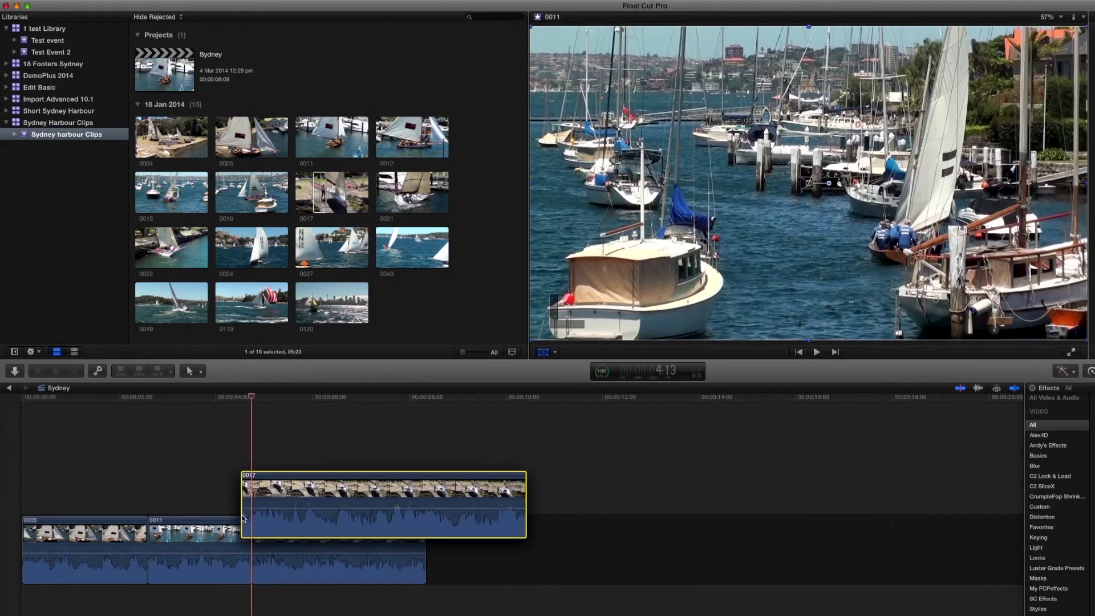
drag(243, 518, 248, 585)
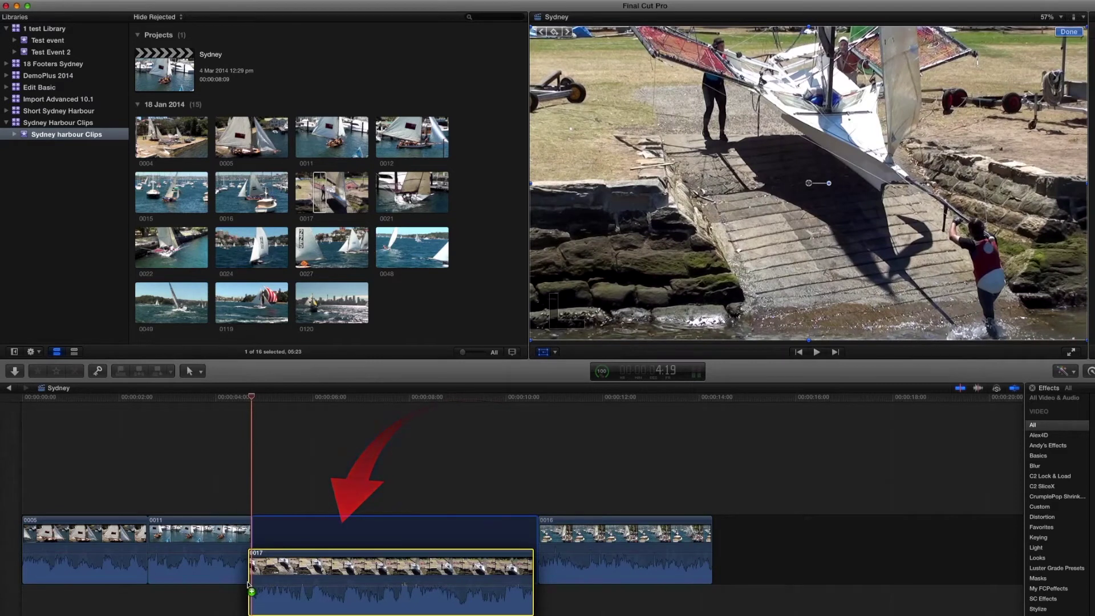
drag(247, 583, 247, 583)
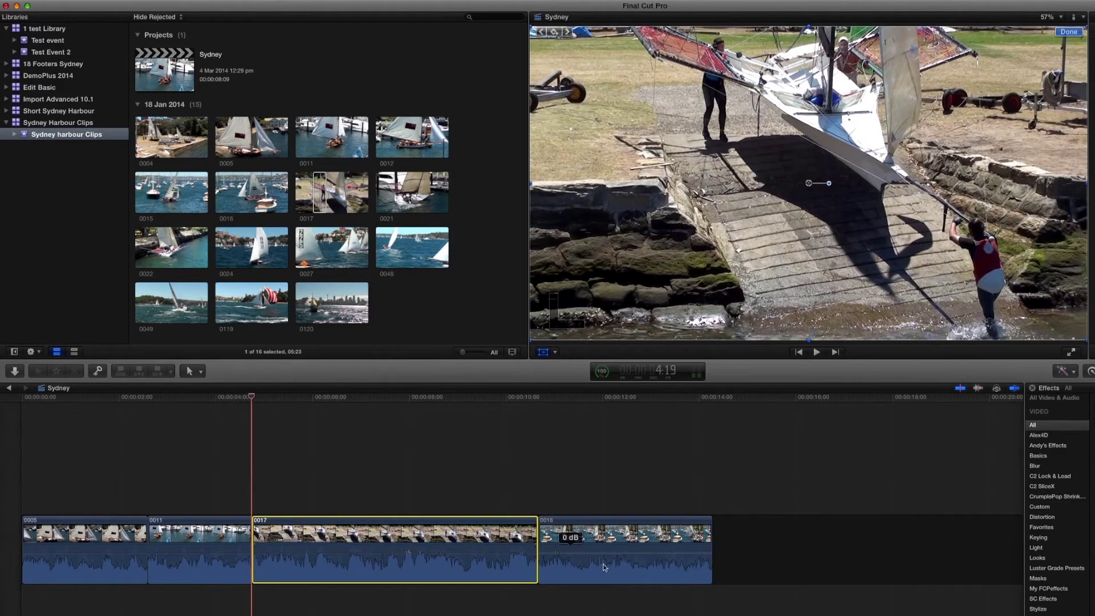
Insert the same range of clip 0017 in the middle of clip 0016, at about 12:12 in the timeline
click(613, 397)
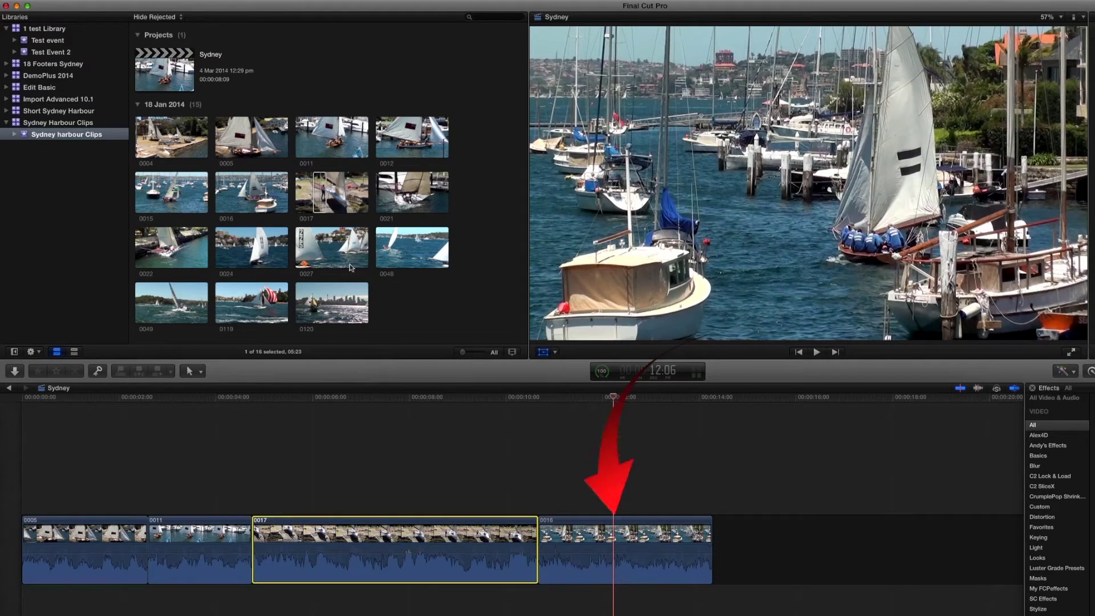
click(317, 197)
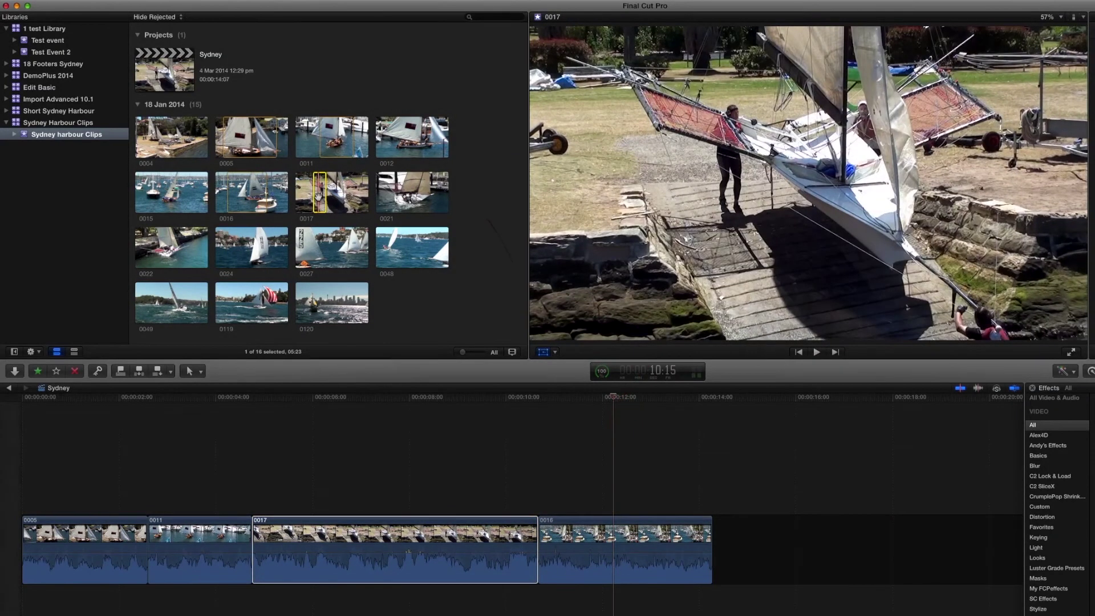
click(615, 398)
click(626, 398)
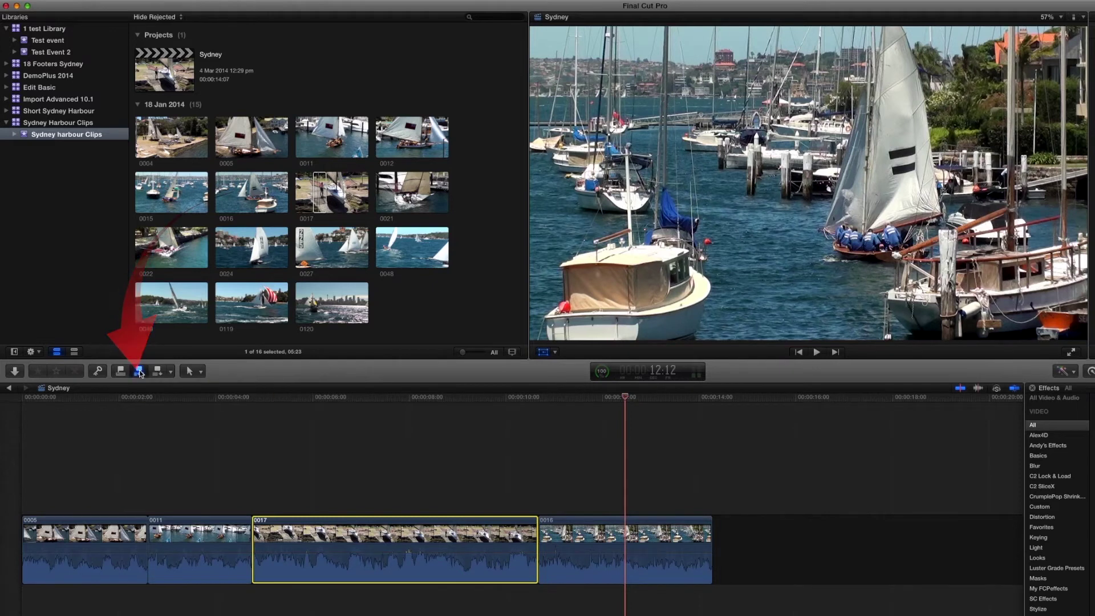
click(139, 372)
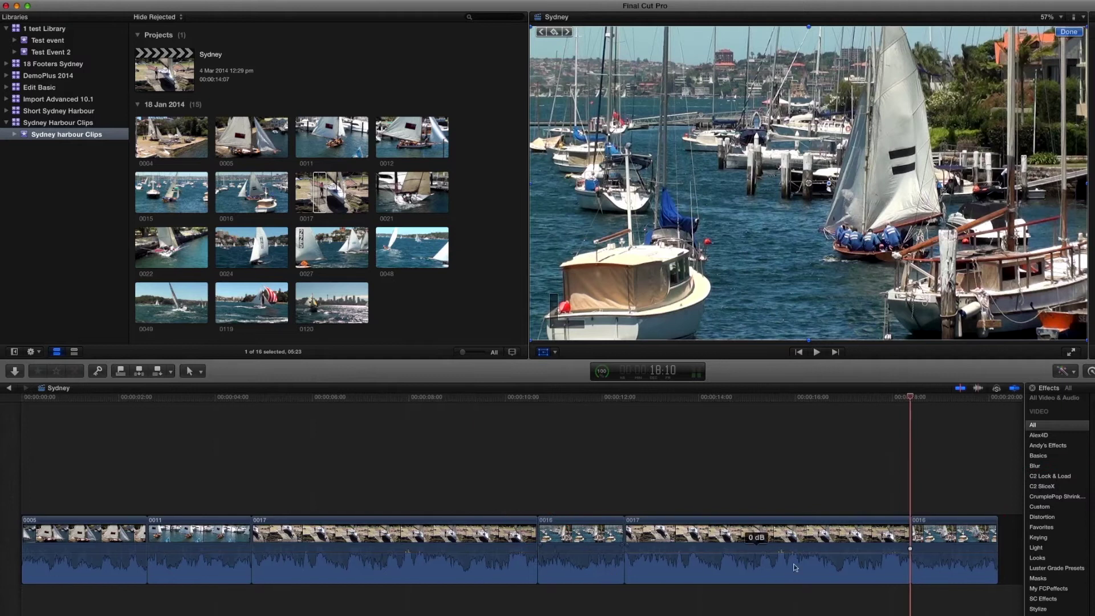
Try connecting the 02:11 range of clip 0021 above clip 0005 at about 01:09, scrub over it and undo the connection
scroll(801, 541, right, 1)
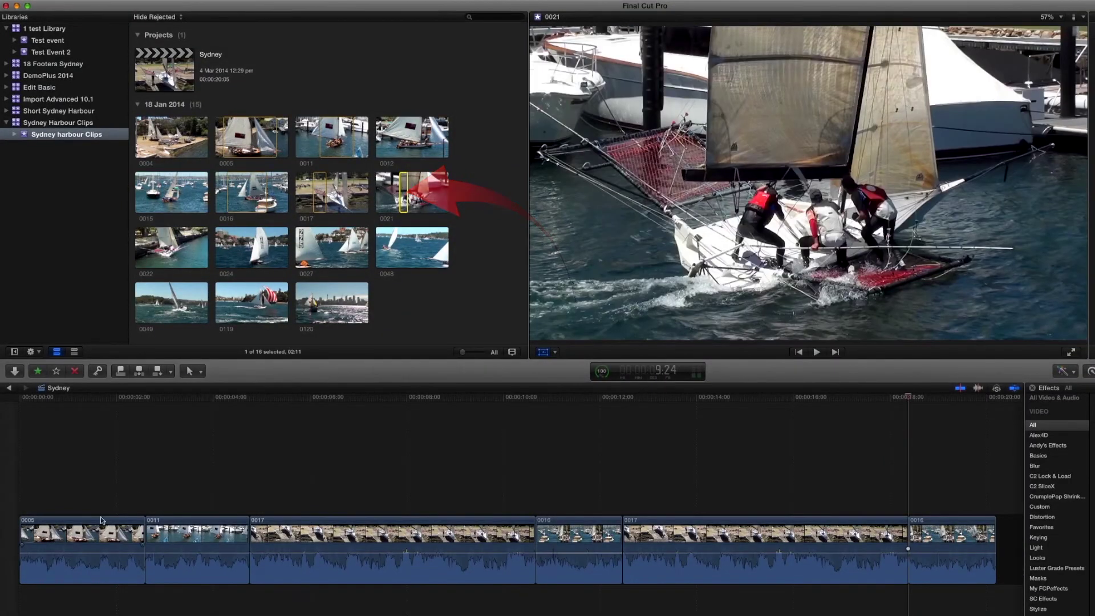
click(86, 404)
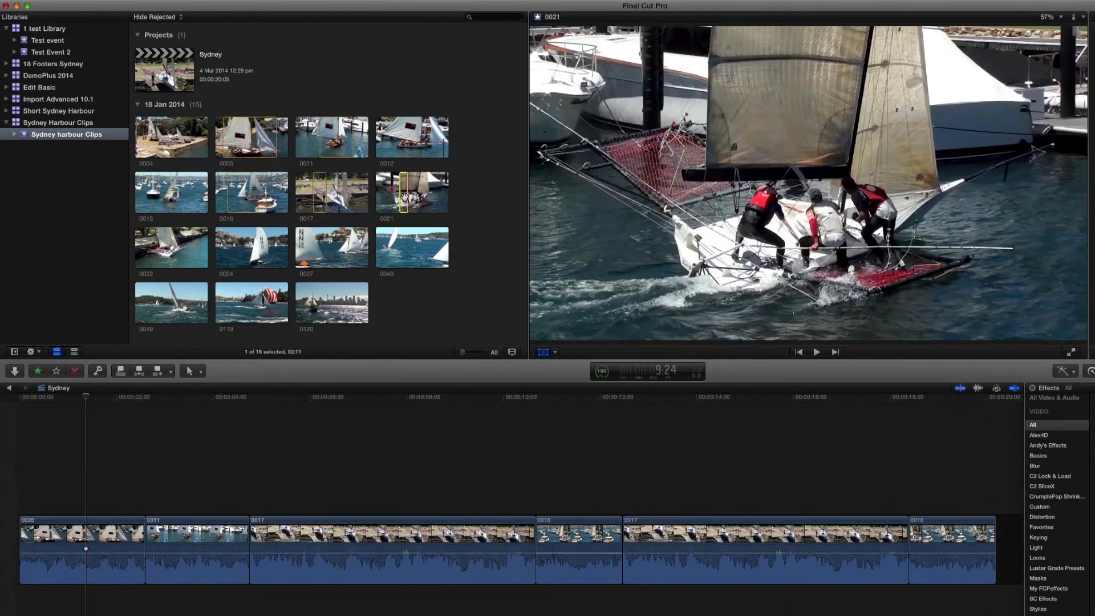
mouse_move(404, 197)
mouse_down()
mouse_move(190, 470)
mouse_move(90, 478)
mouse_up()
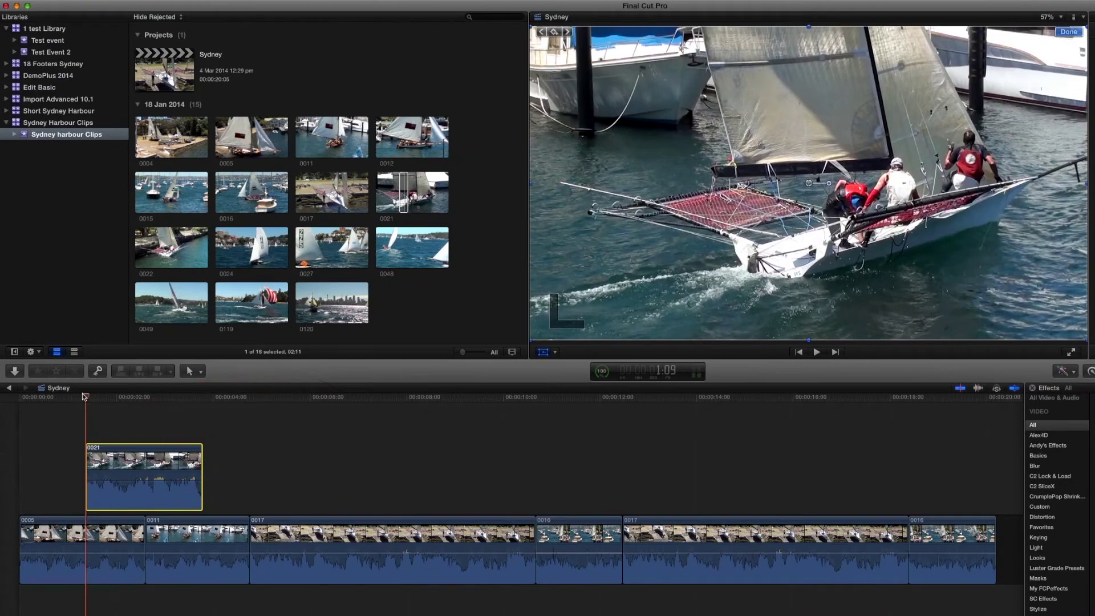
mouse_move(87, 401)
mouse_down()
mouse_move(46, 409)
mouse_move(85, 401)
mouse_move(196, 423)
mouse_up()
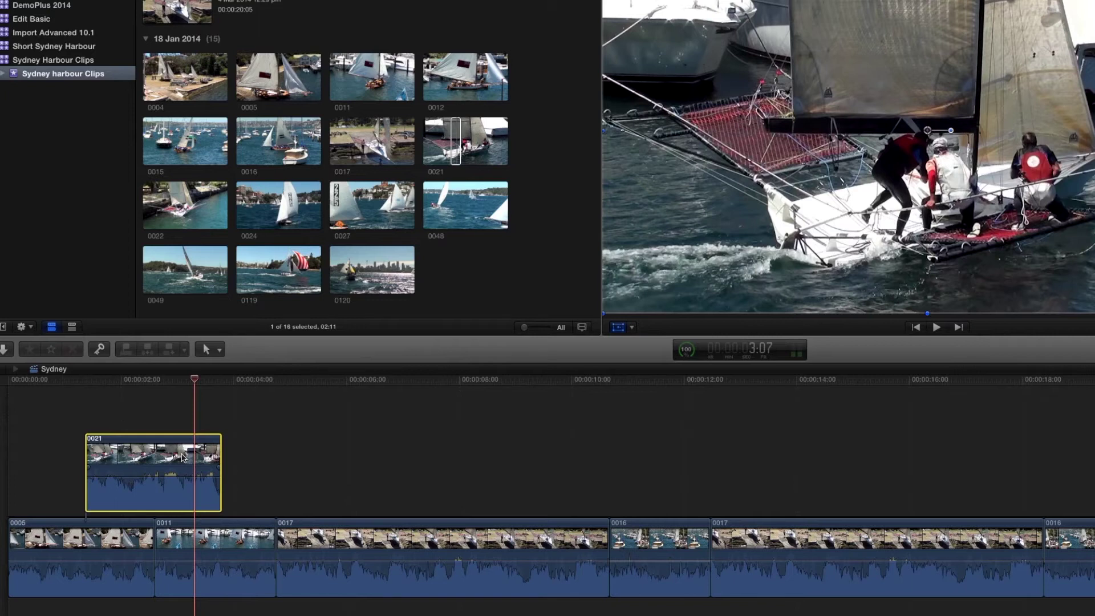
key(super+z)
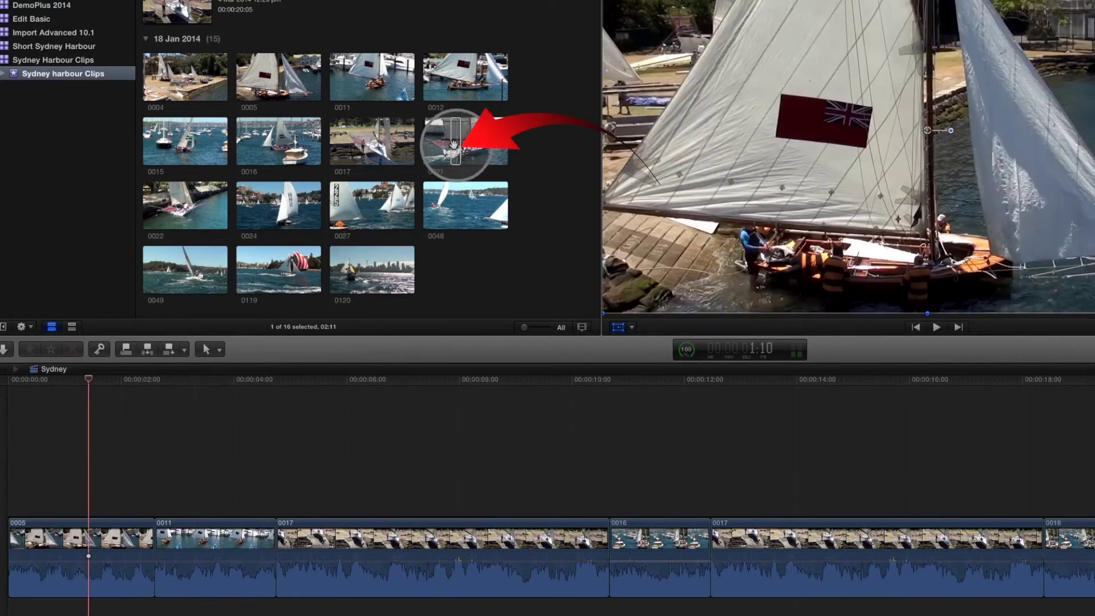
Connect the selected range of clip 0021 to the primary storyline above clip 0005, at about 01:10
click(454, 145)
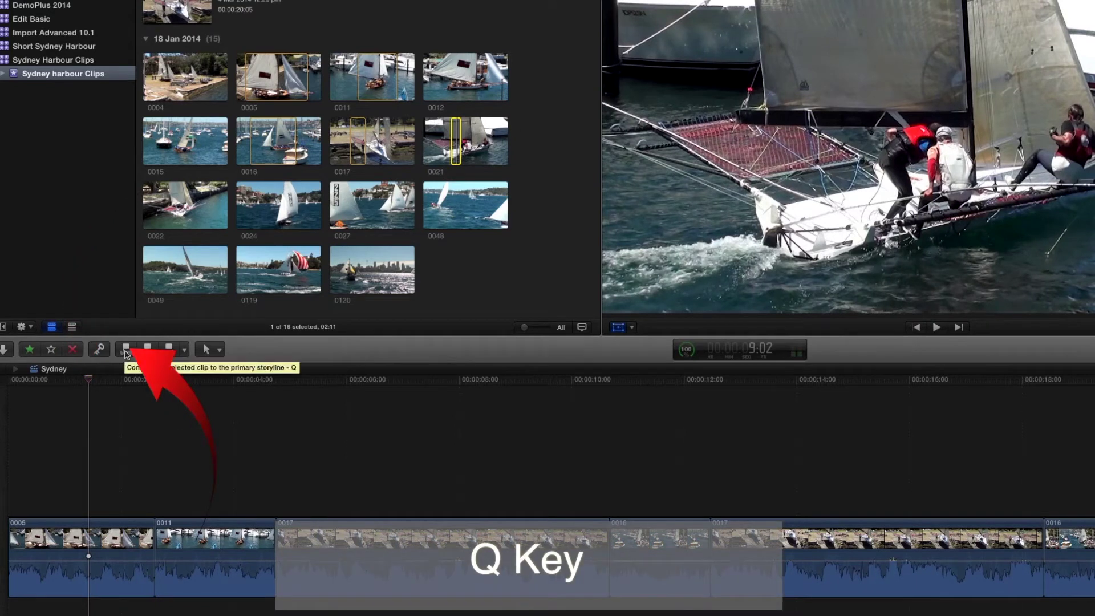
click(127, 351)
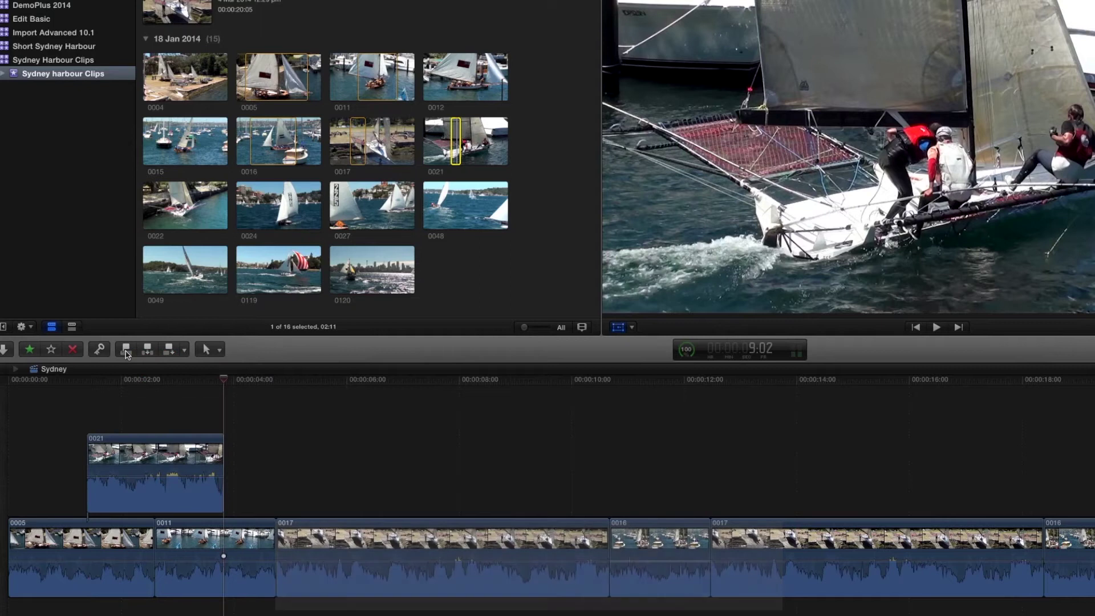
click(116, 400)
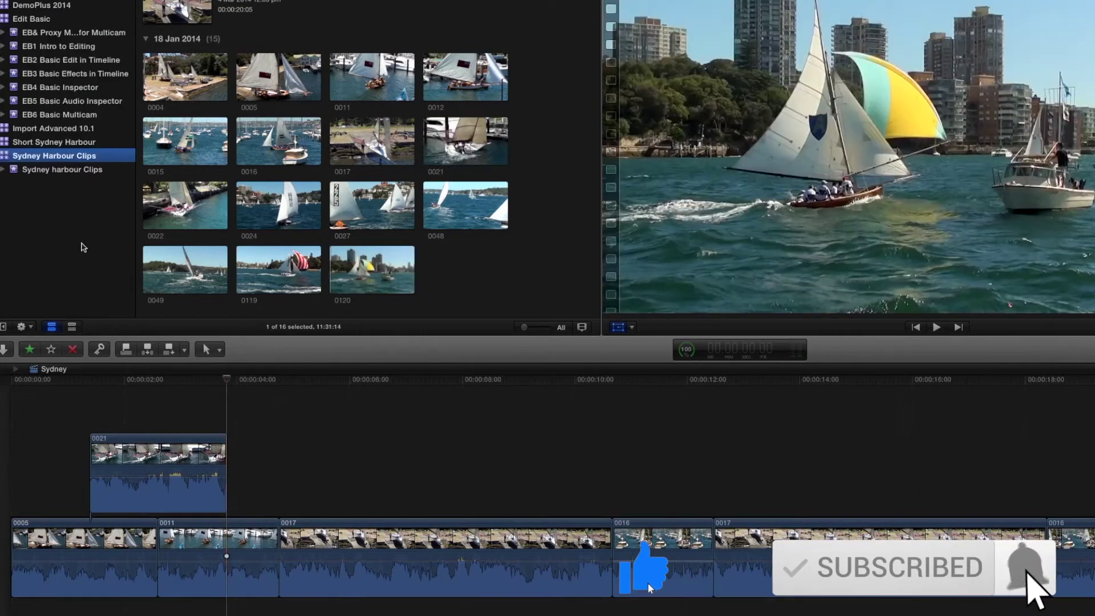
Select a range of about 04:03 in clip 0024 and connect it above clip 0021, starting just after two seconds
click(93, 245)
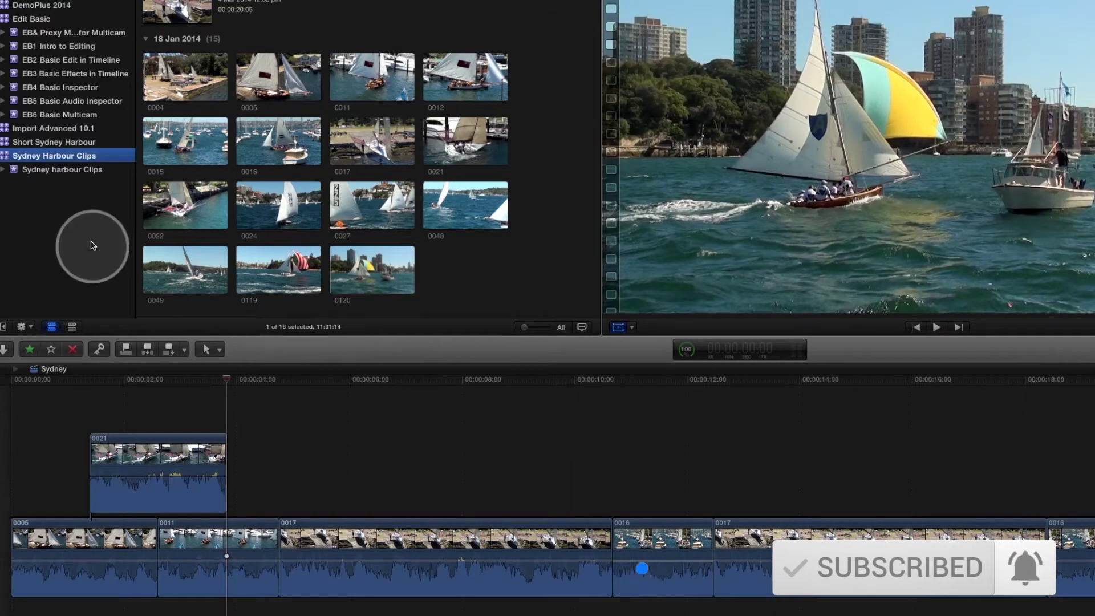
click(295, 222)
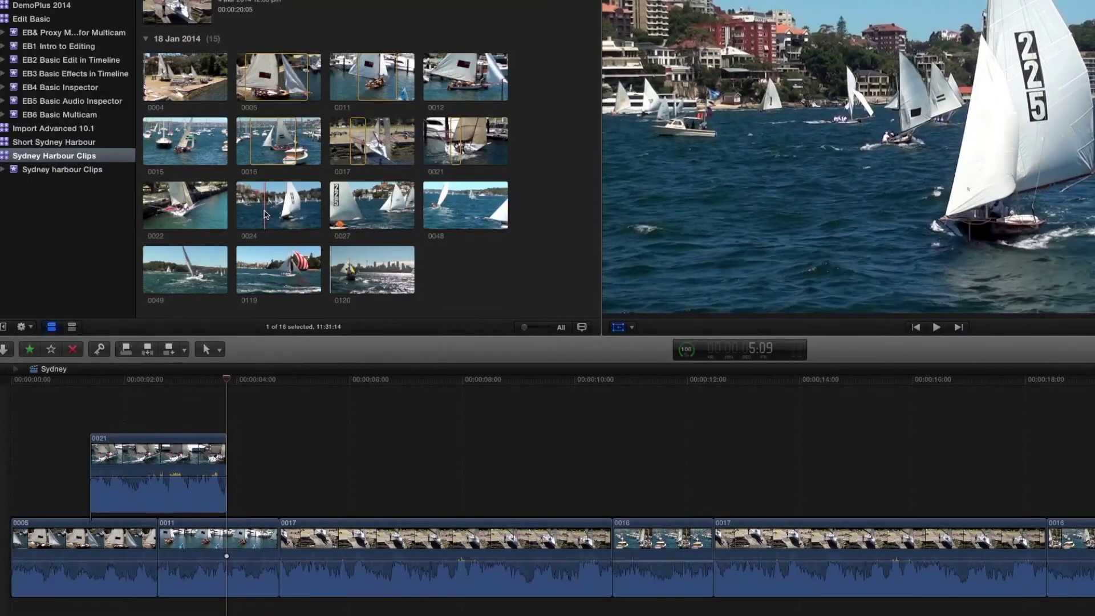
click(265, 214)
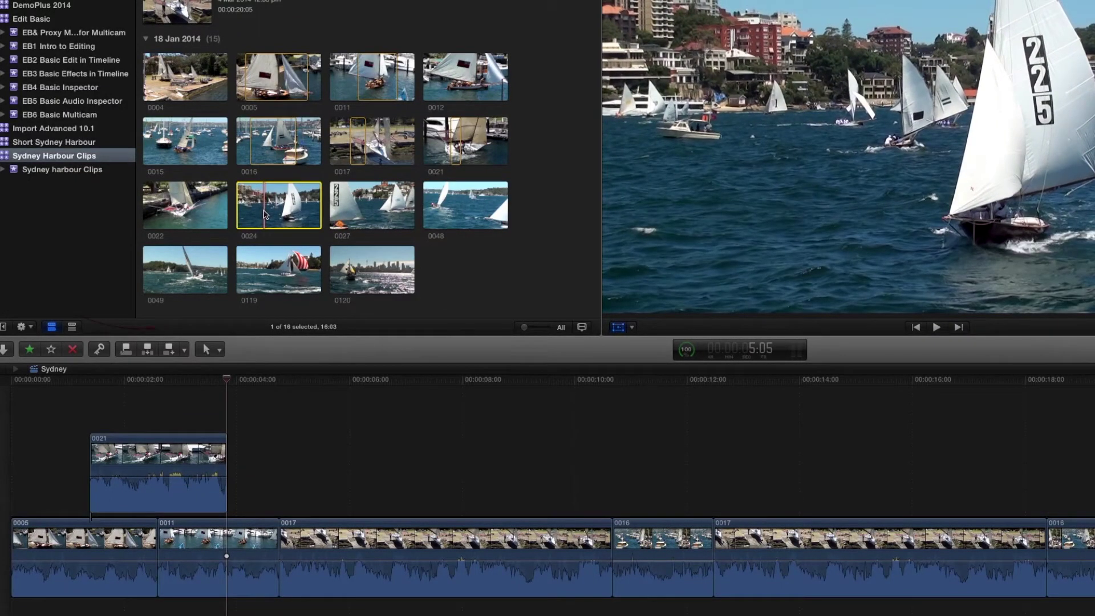
drag(264, 214, 283, 213)
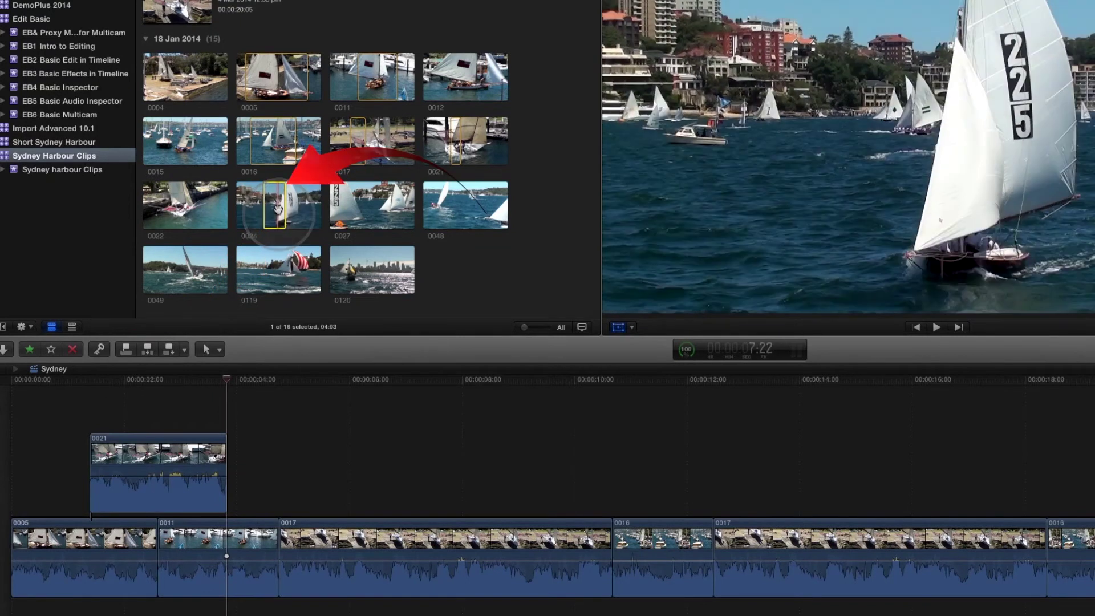
drag(278, 213, 143, 395)
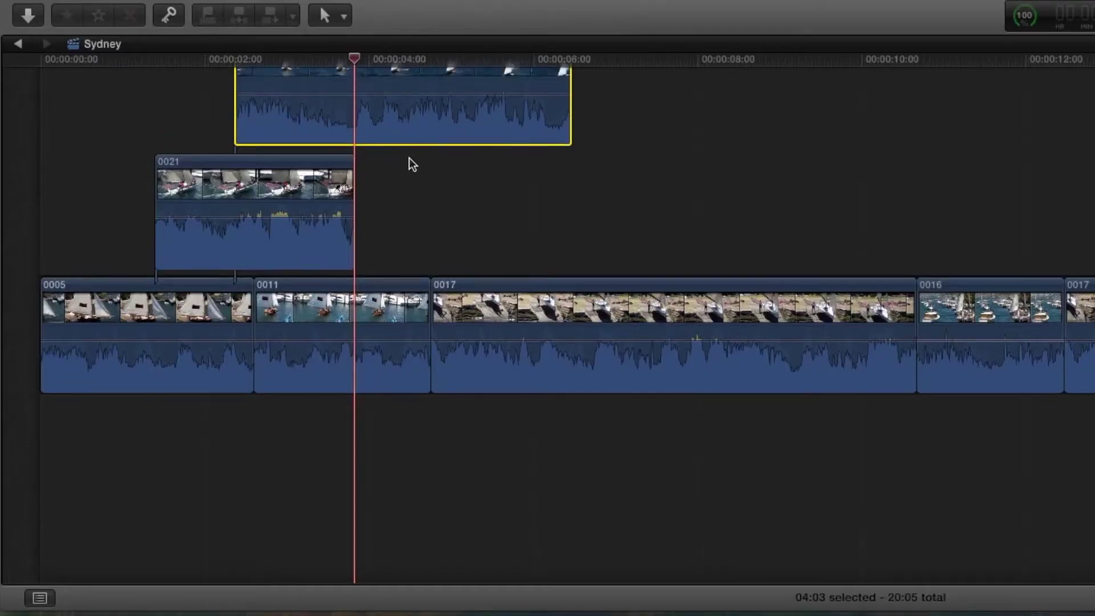
scroll(410, 160, up, 3)
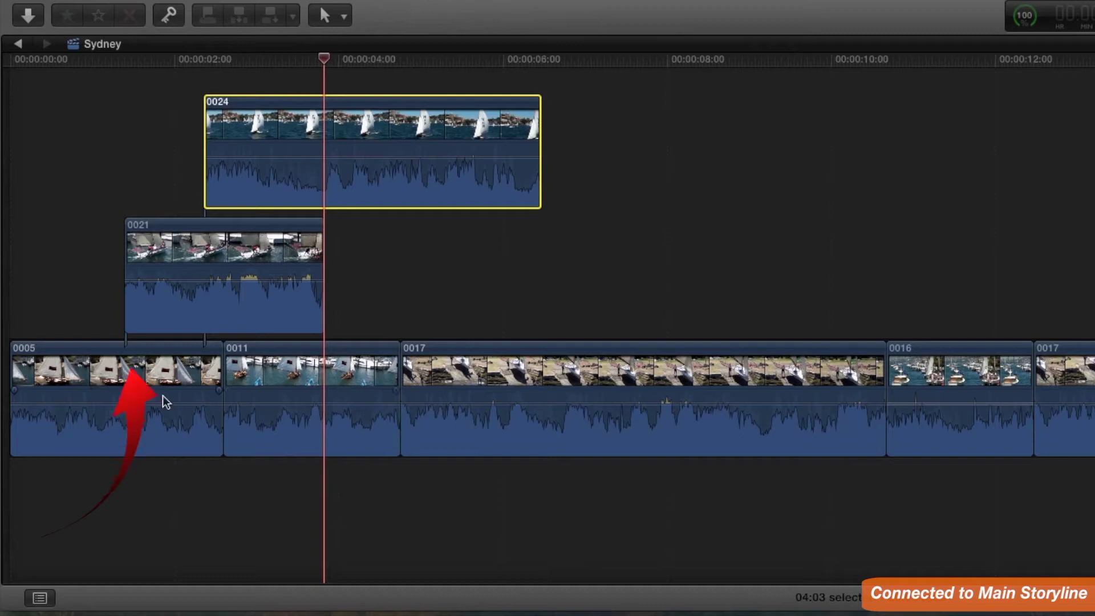
Select connected clips 0021 and 0024 together, move them over the second half of the first 0017 clip, and clear the selection
click(175, 248)
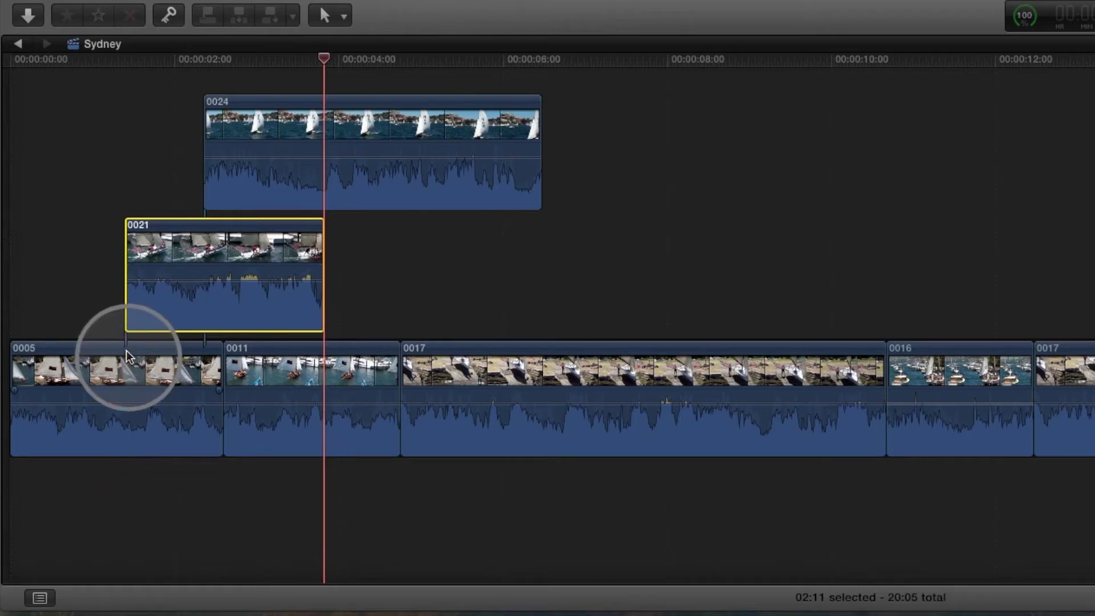
click(285, 143)
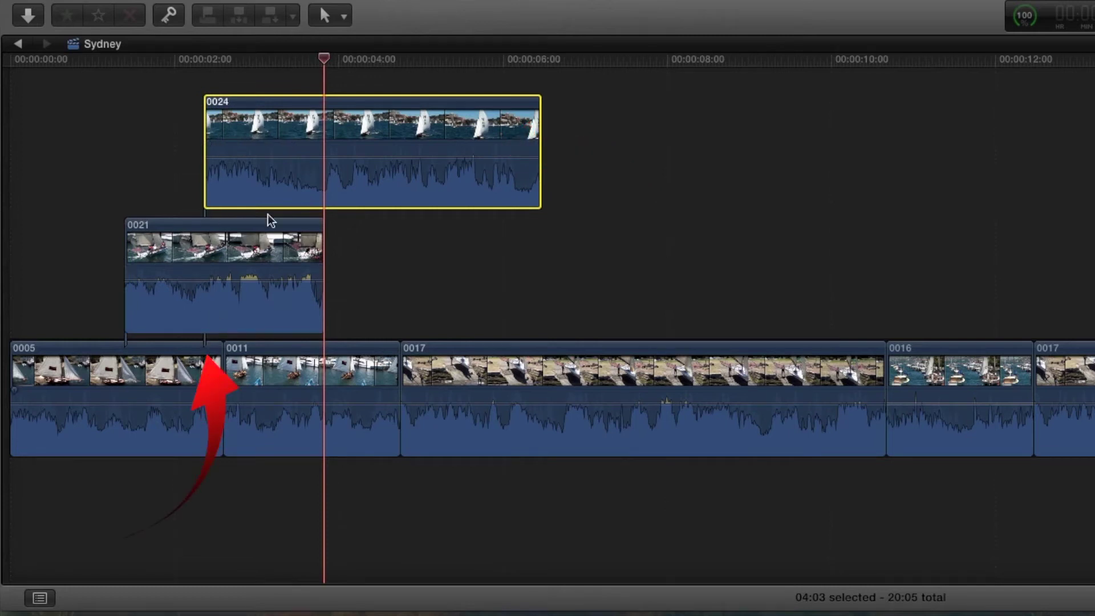
drag(168, 104, 266, 263)
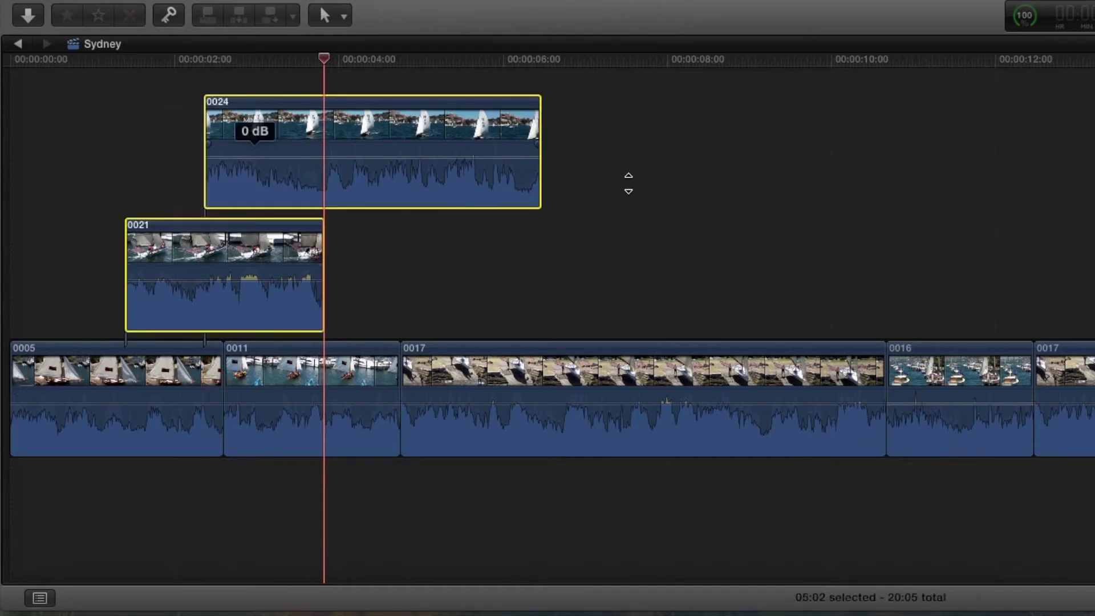
drag(420, 121, 1033, 132)
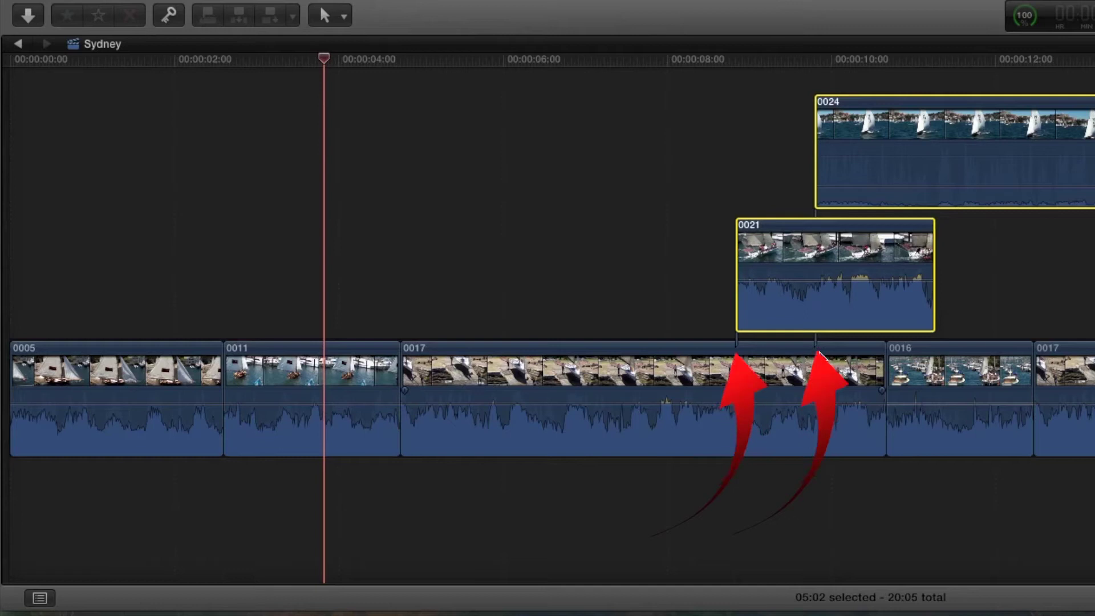
key(shift+super+a)
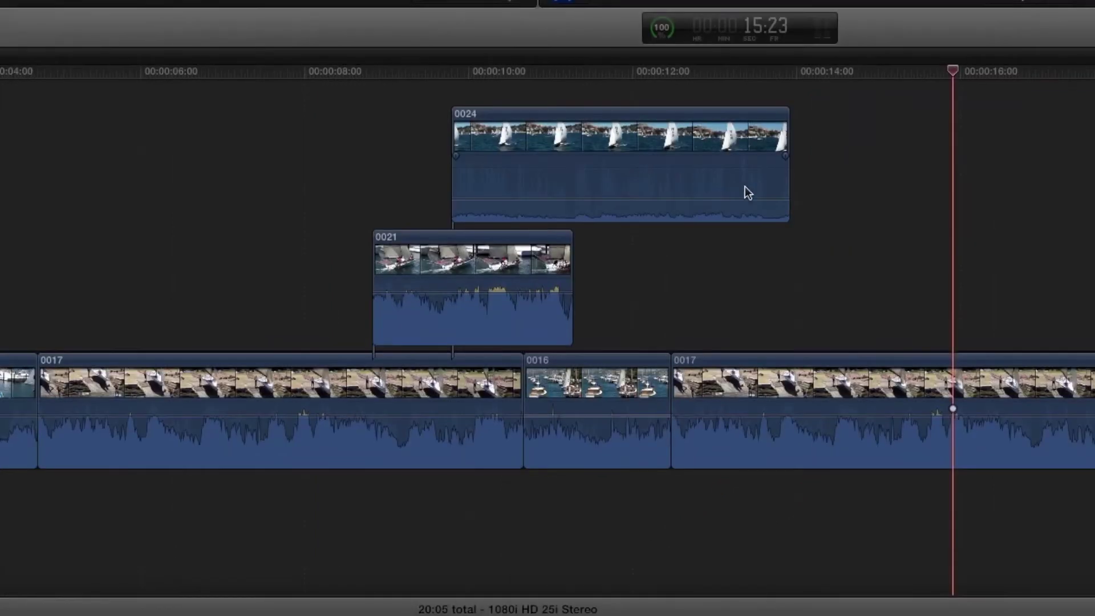
Move connected clip 0024 over the second 0017 clip, and place it in the primary storyline between clips 0016 and 0017
drag(745, 192, 901, 194)
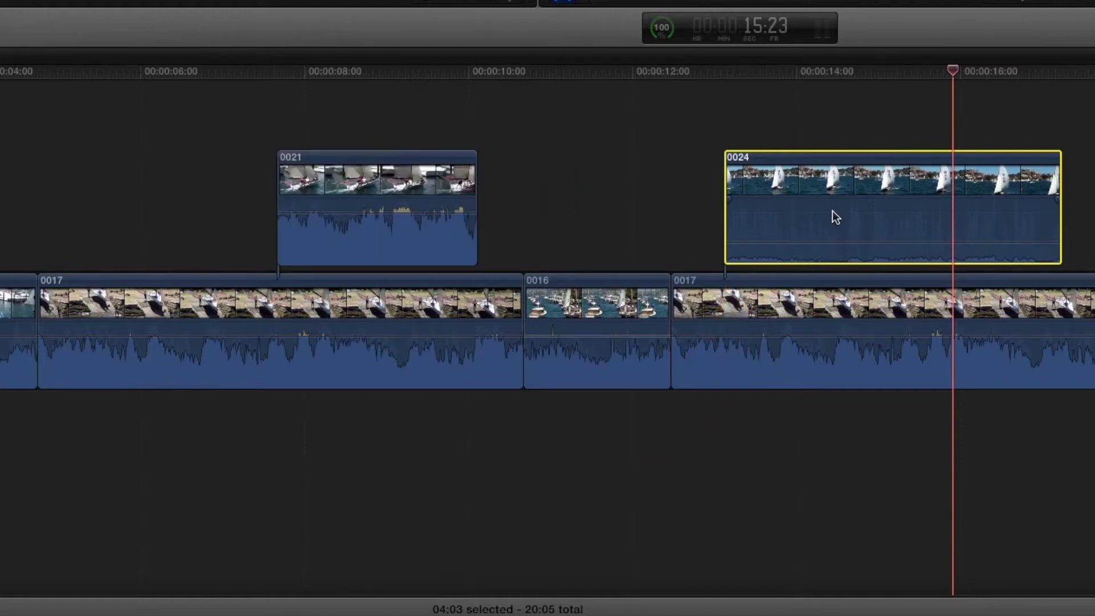
drag(827, 214, 715, 348)
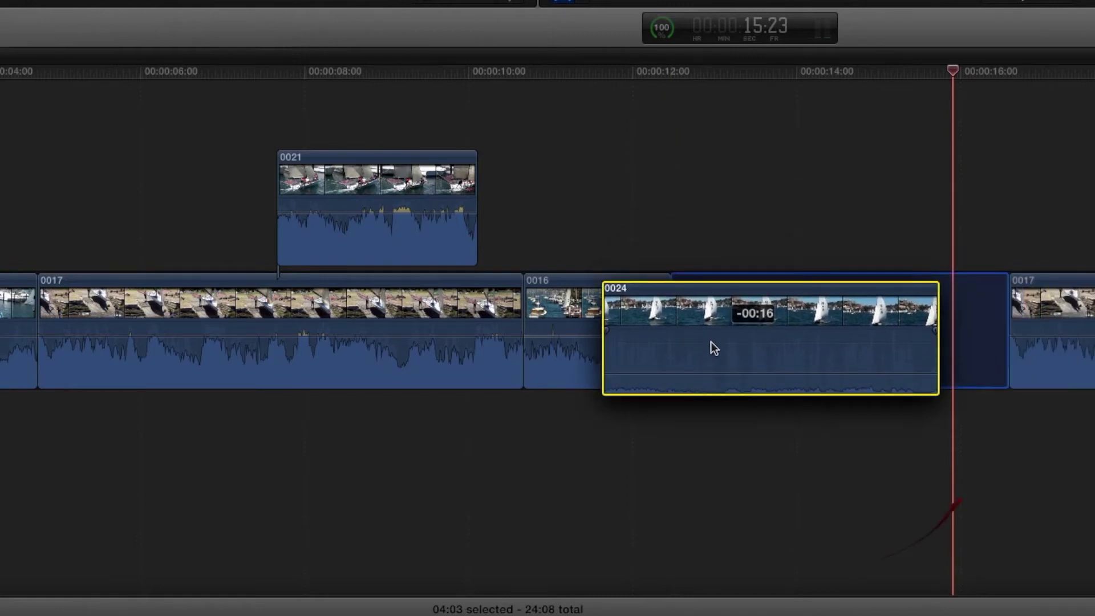
drag(711, 343, 711, 342)
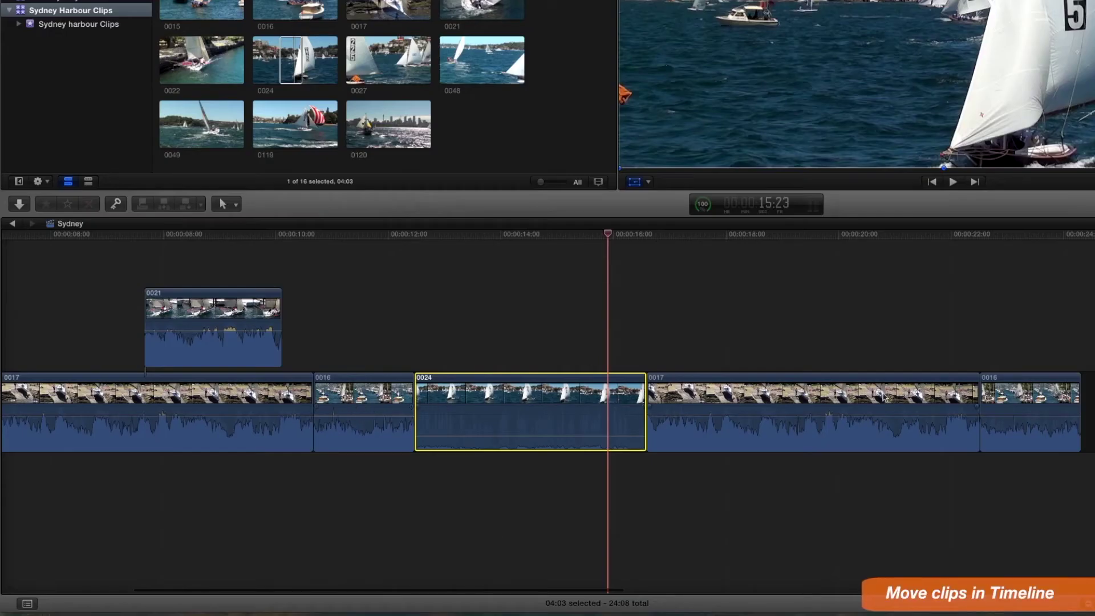
Move the last 0016 clip to directly after 0024, and move connected clip 0021 to the end of the primary storyline
click(1024, 402)
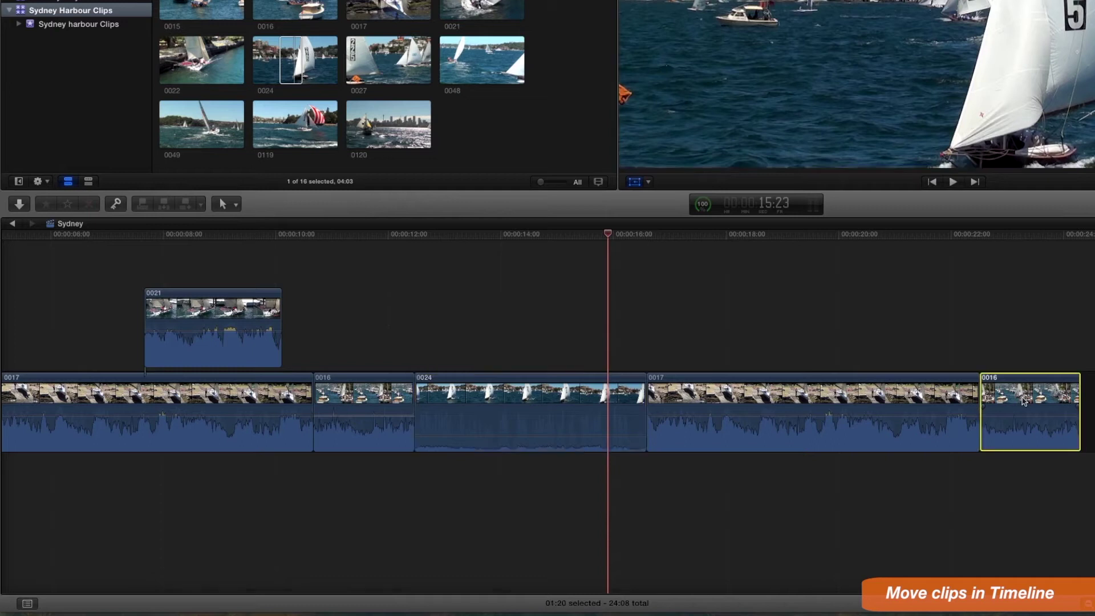
drag(1024, 402, 662, 414)
drag(212, 308, 1086, 411)
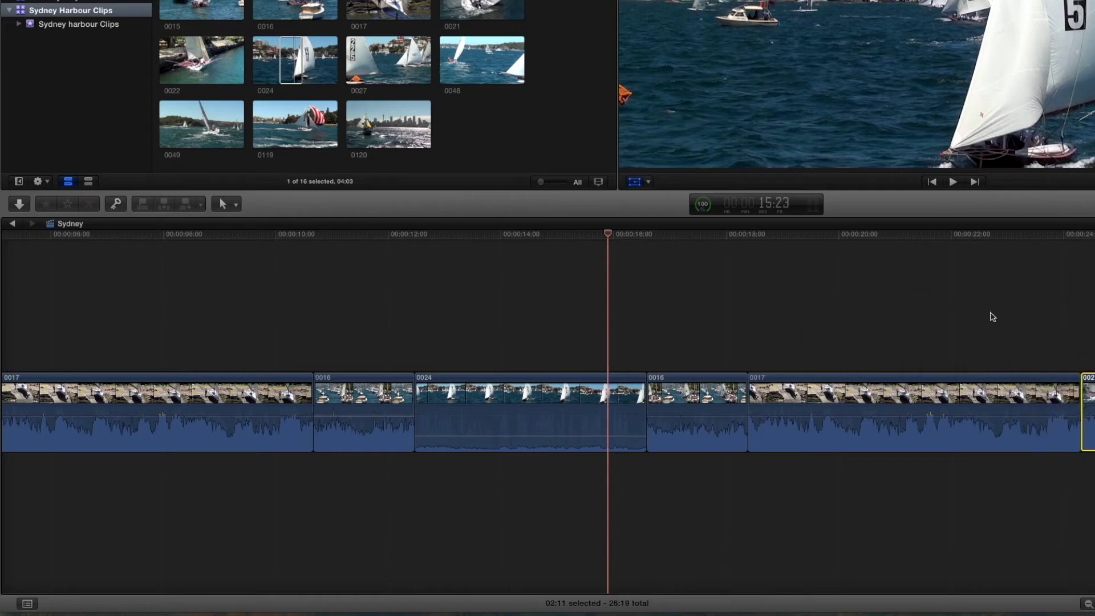
Trim the end of the first 0017 clip slightly shorter and extend the start of the 0016 clip that follows it
scroll(913, 312, left, 10)
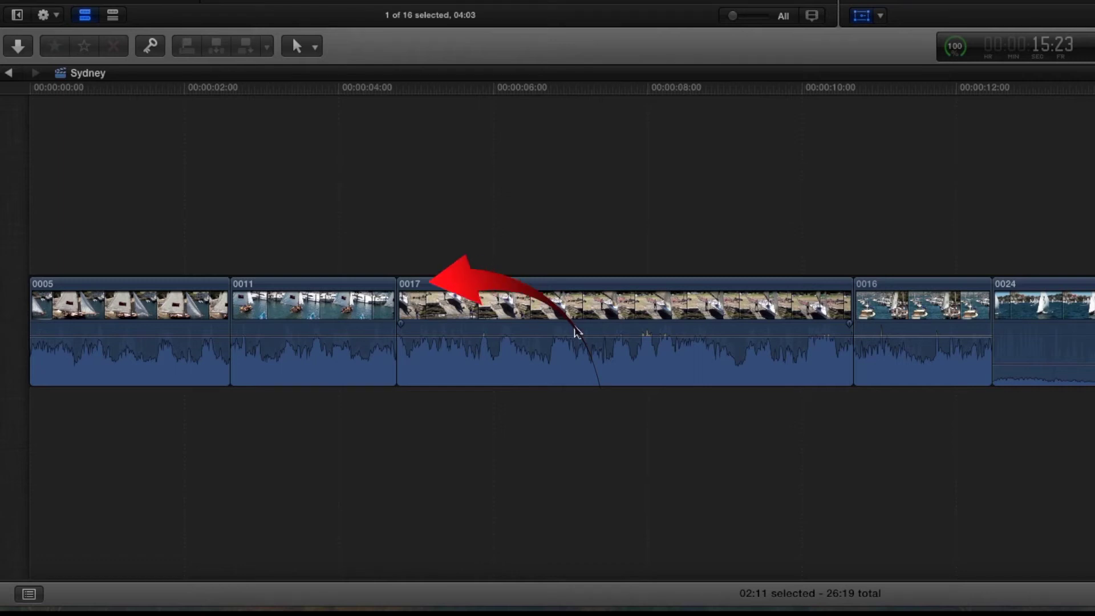
click(844, 301)
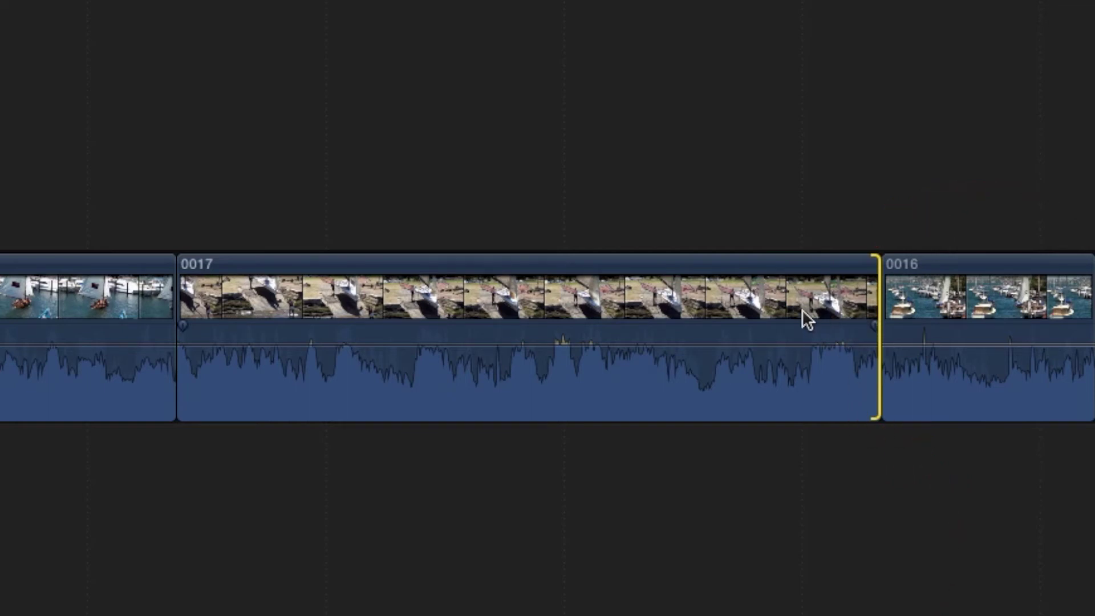
drag(867, 302, 583, 313)
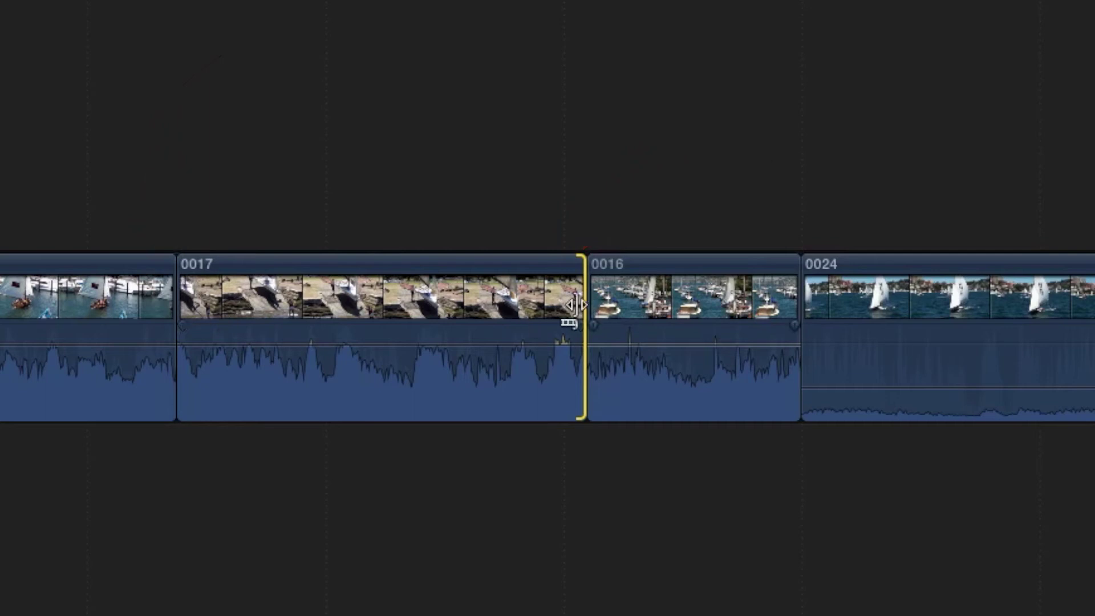
drag(576, 304, 808, 311)
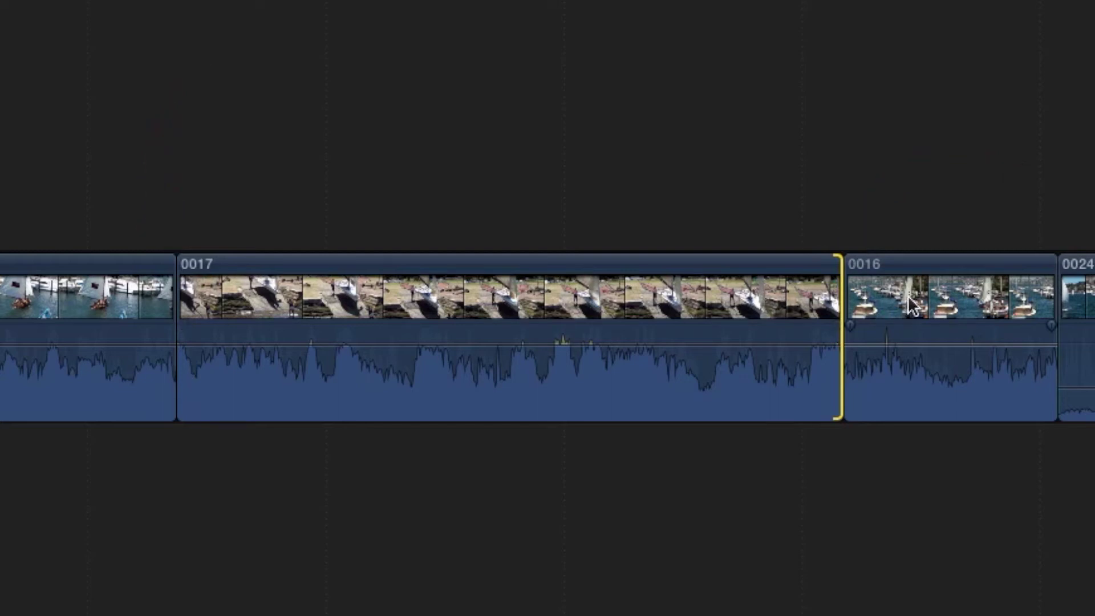
click(848, 306)
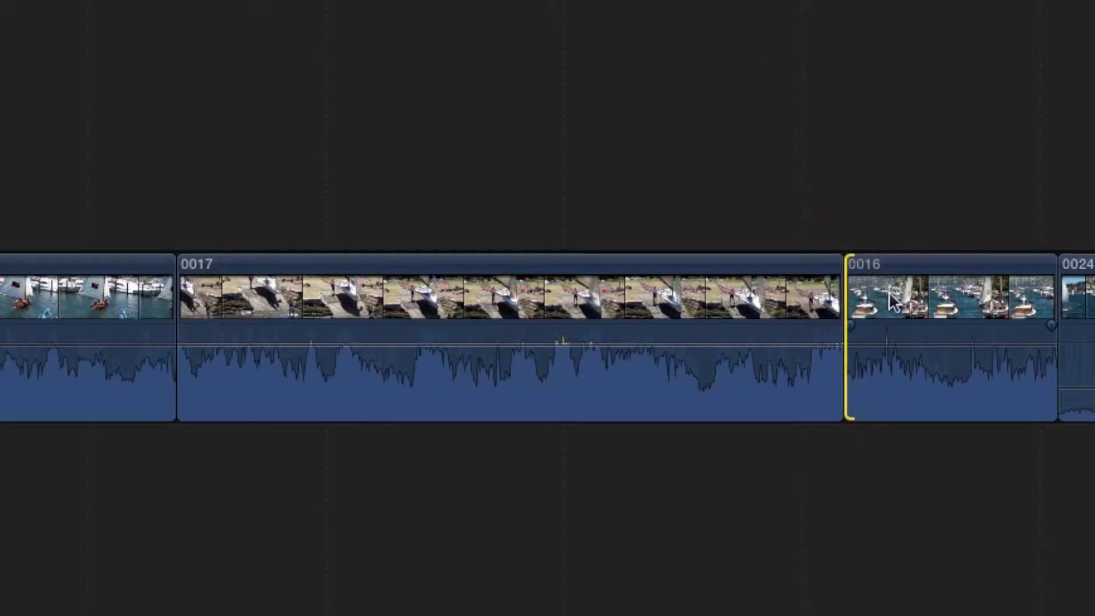
drag(859, 305, 738, 311)
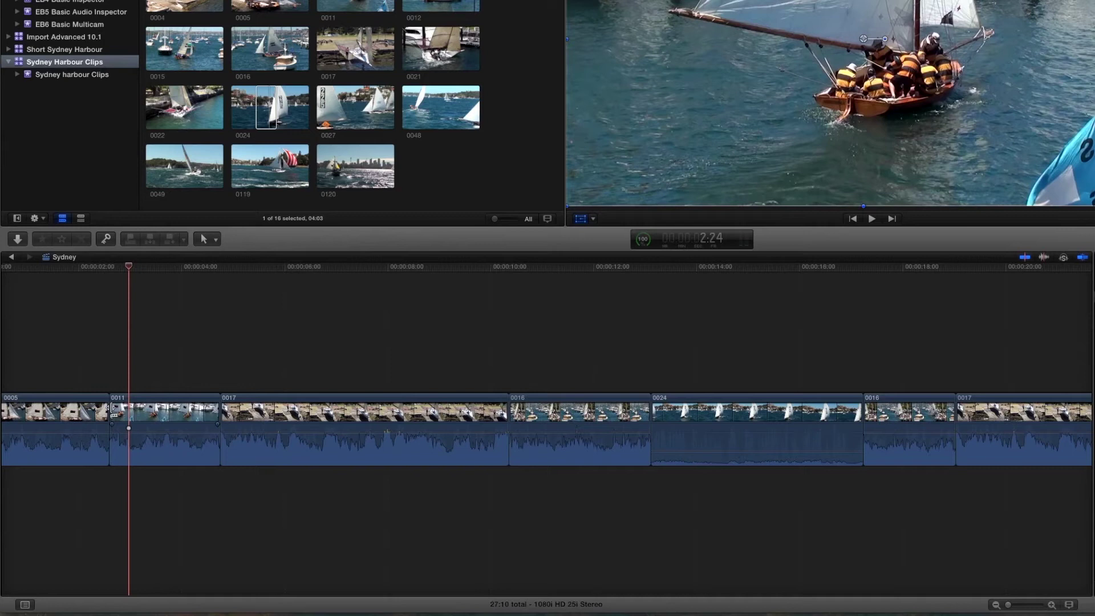
Trim a few frames off the start of clip 0011 and off the start of the opening clip 0005
mouse_move(111, 410)
mouse_down()
mouse_move(166, 410)
mouse_move(131, 413)
mouse_up()
scroll(415, 427, left, 2)
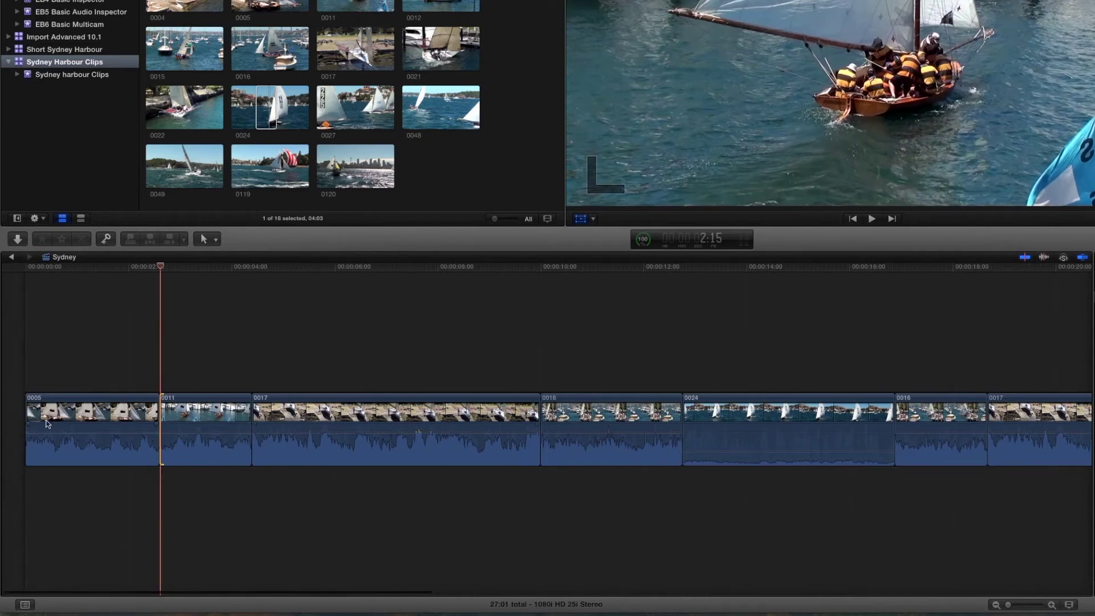
mouse_move(29, 412)
mouse_down()
mouse_move(132, 420)
mouse_move(47, 421)
mouse_up()
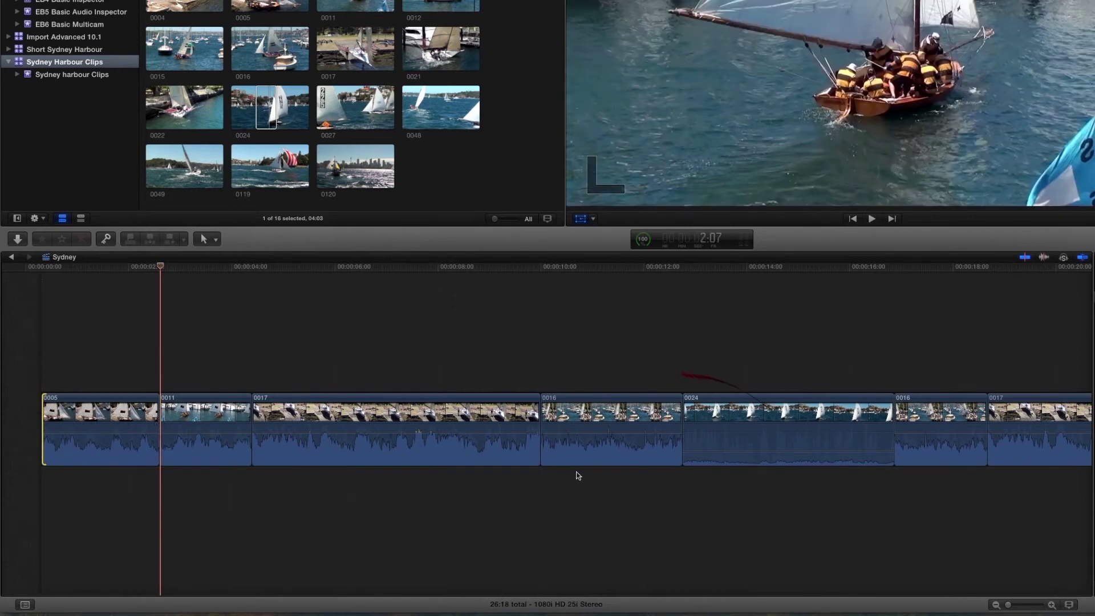
Extend the end of the final clip 0021 to the limit of its source footage, making it 15:08 long
scroll(579, 475, right, 10)
drag(564, 411, 906, 413)
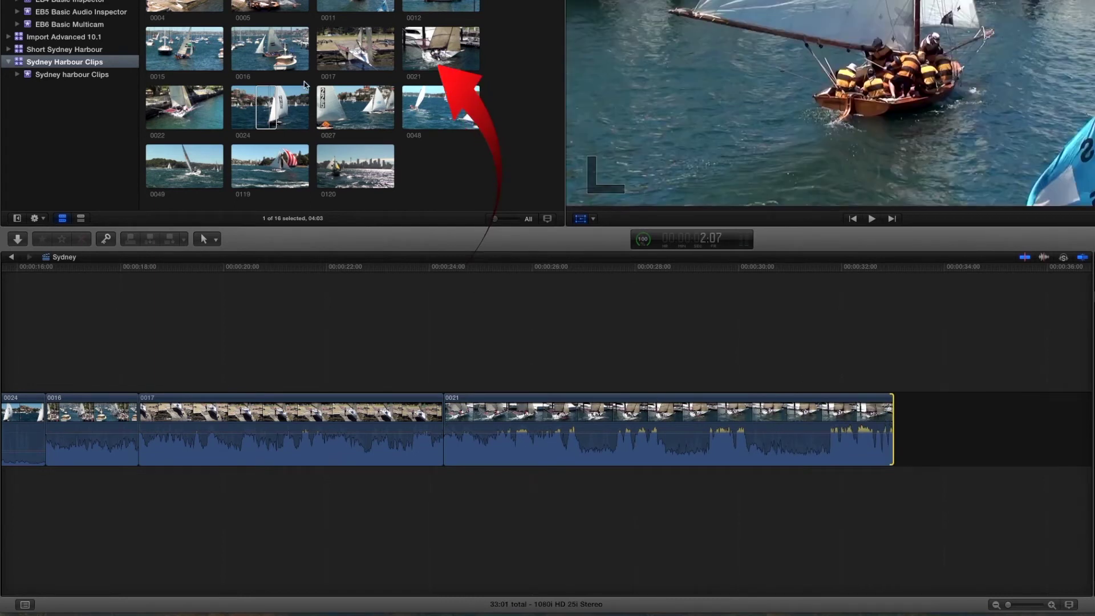
scroll(770, 462, right, 10)
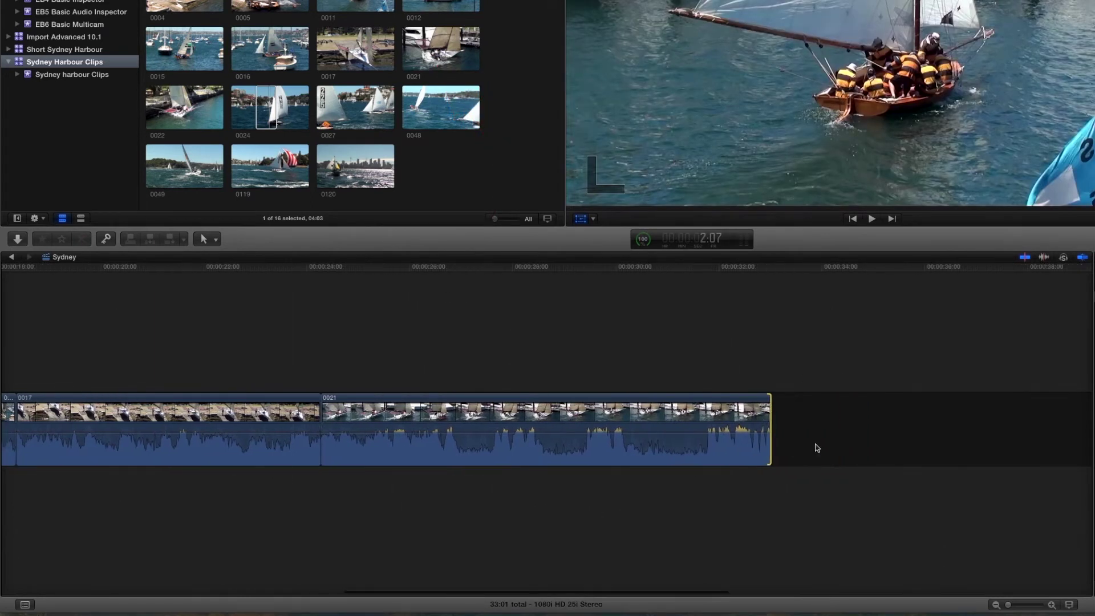
drag(902, 357, 1094, 359)
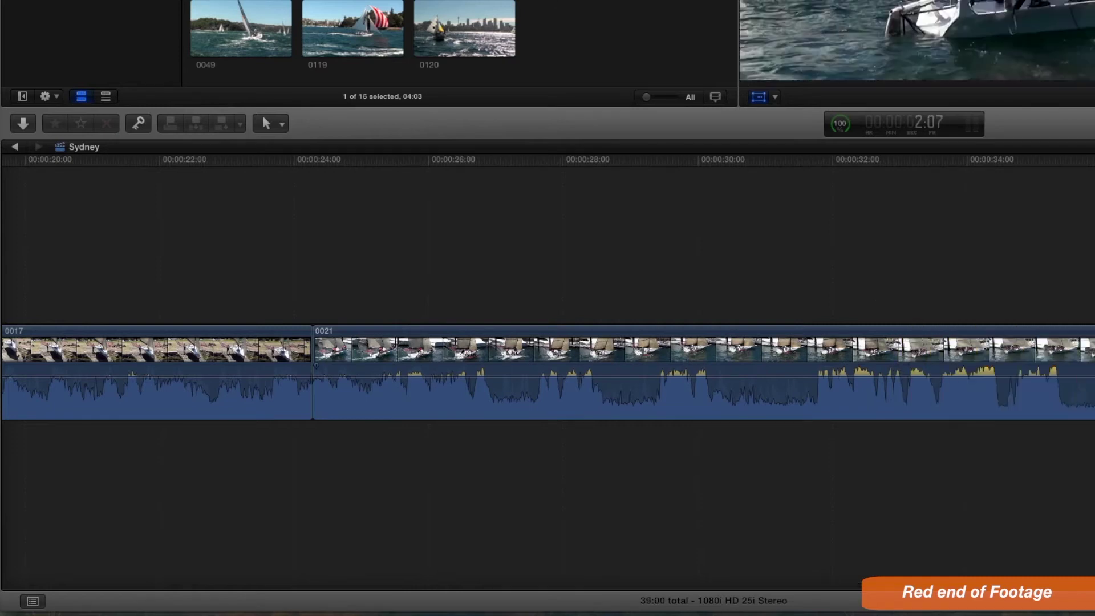
scroll(1070, 384, right, 15)
scroll(1070, 384, right, 8)
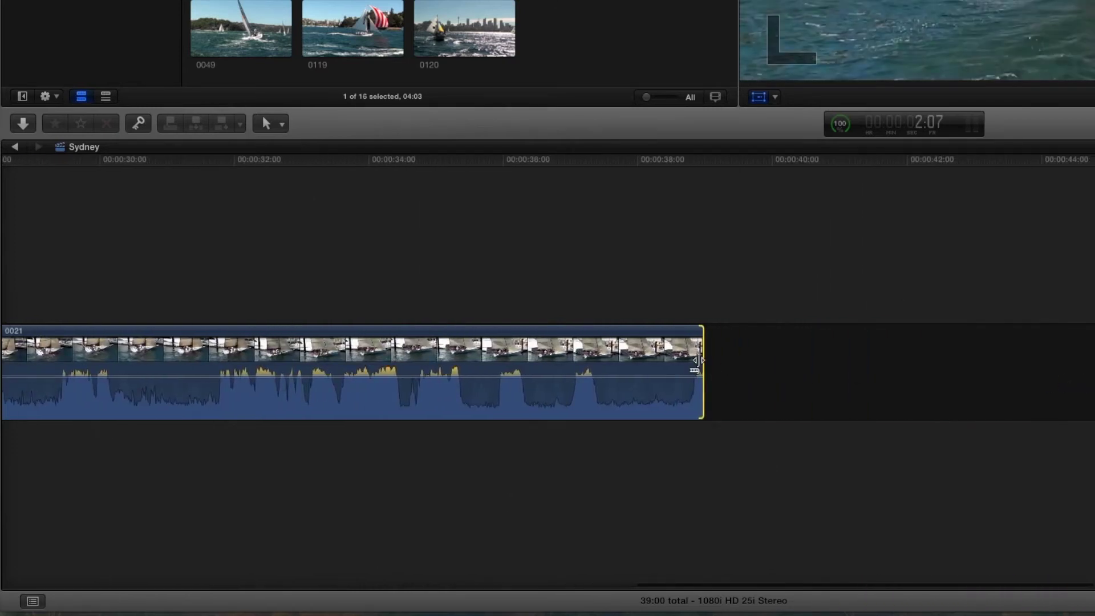
drag(698, 360, 746, 359)
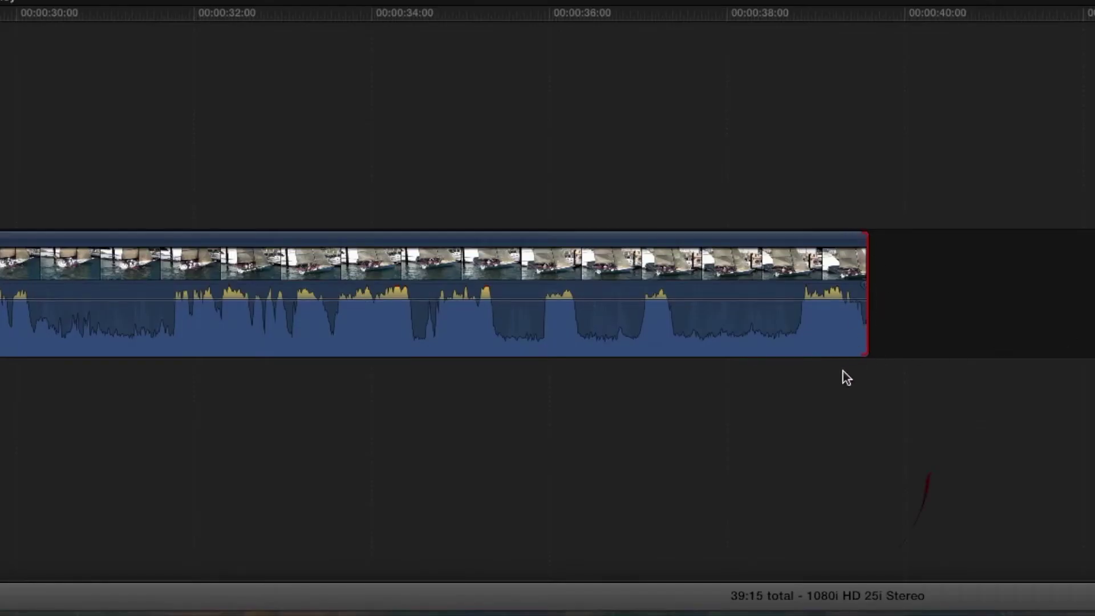
click(863, 268)
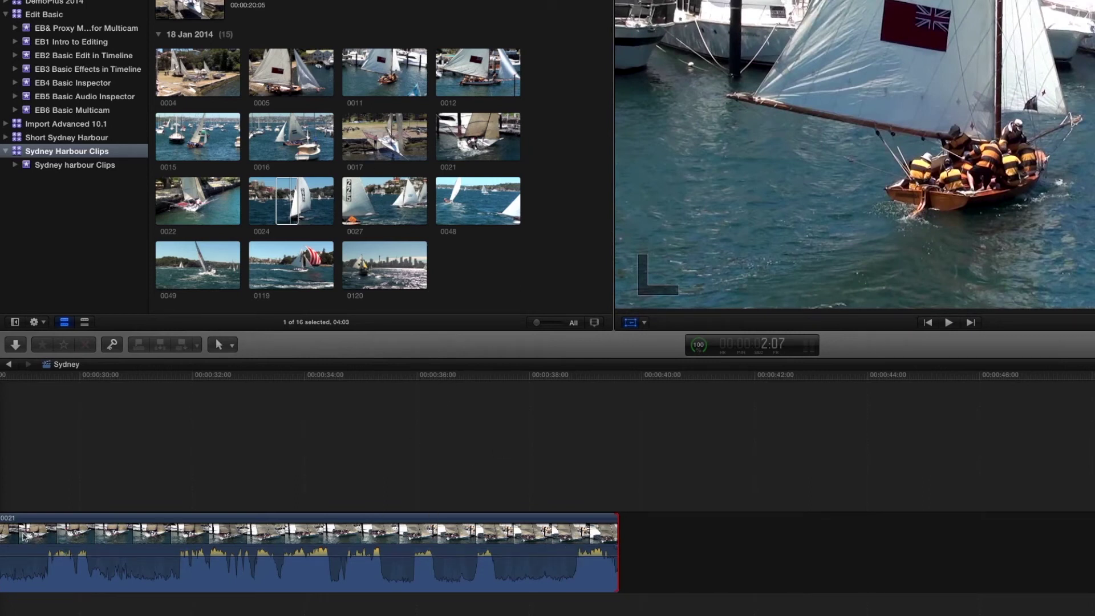
Reveal the final timeline clip 0021 in the browser and check its used range against the clip's end in the timeline
click(221, 236)
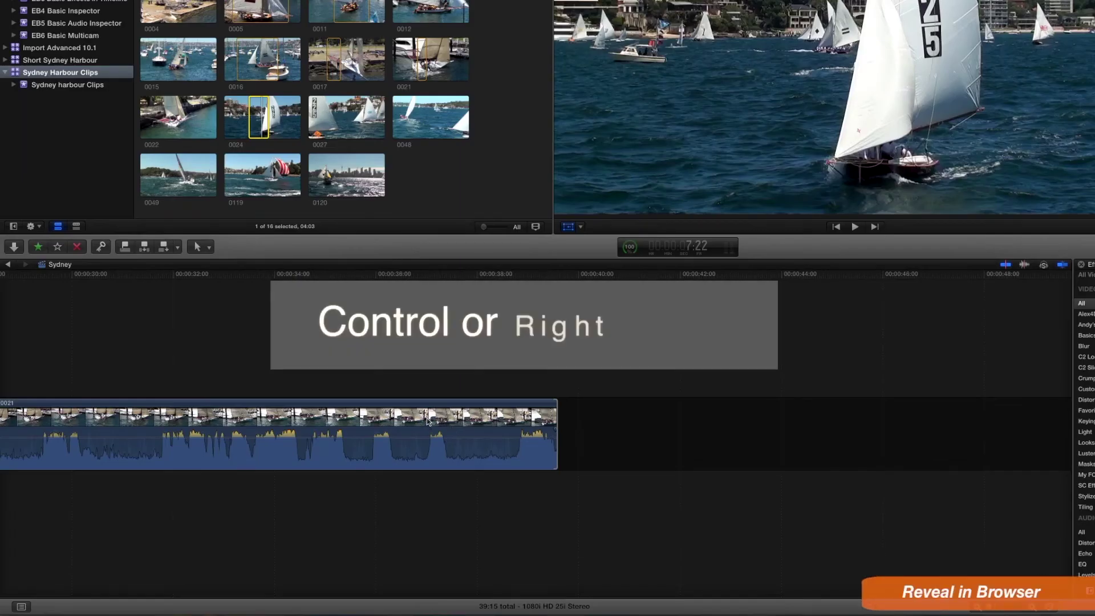
right_click(476, 536)
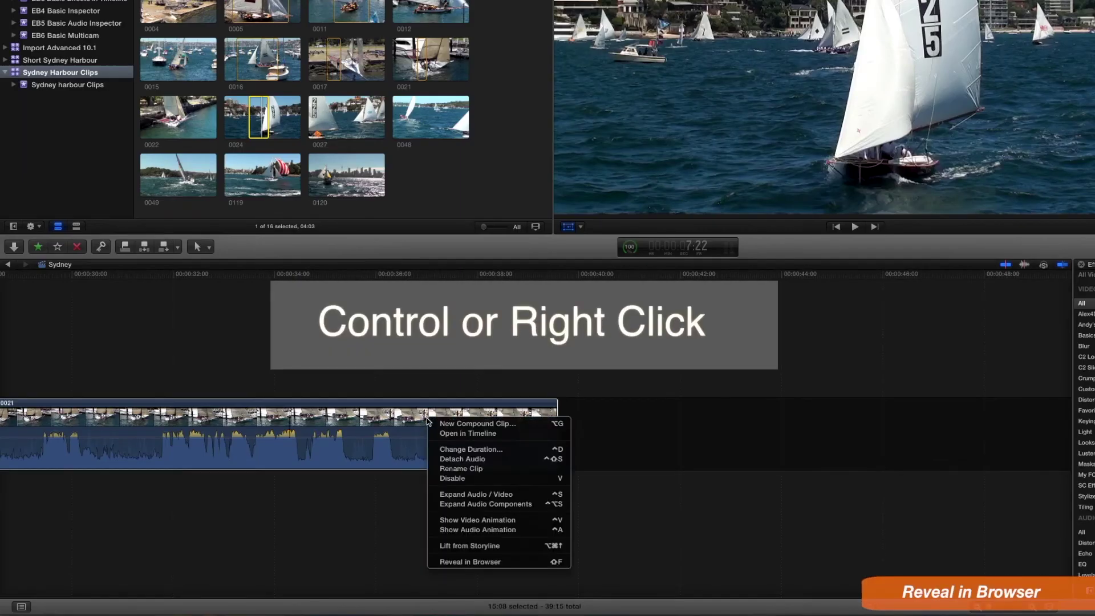
click(465, 563)
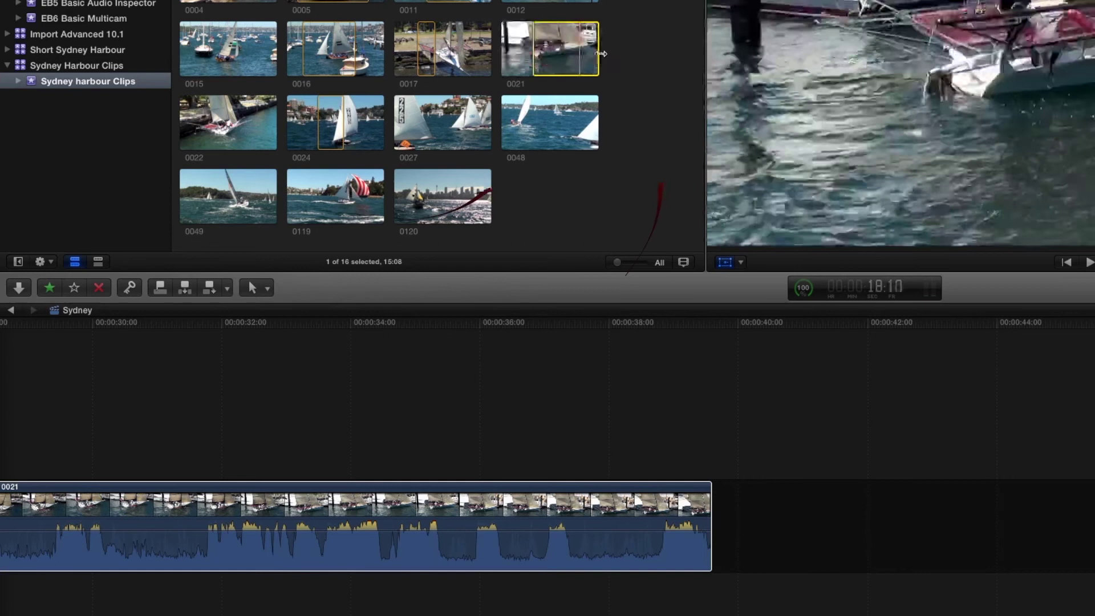
key(e)
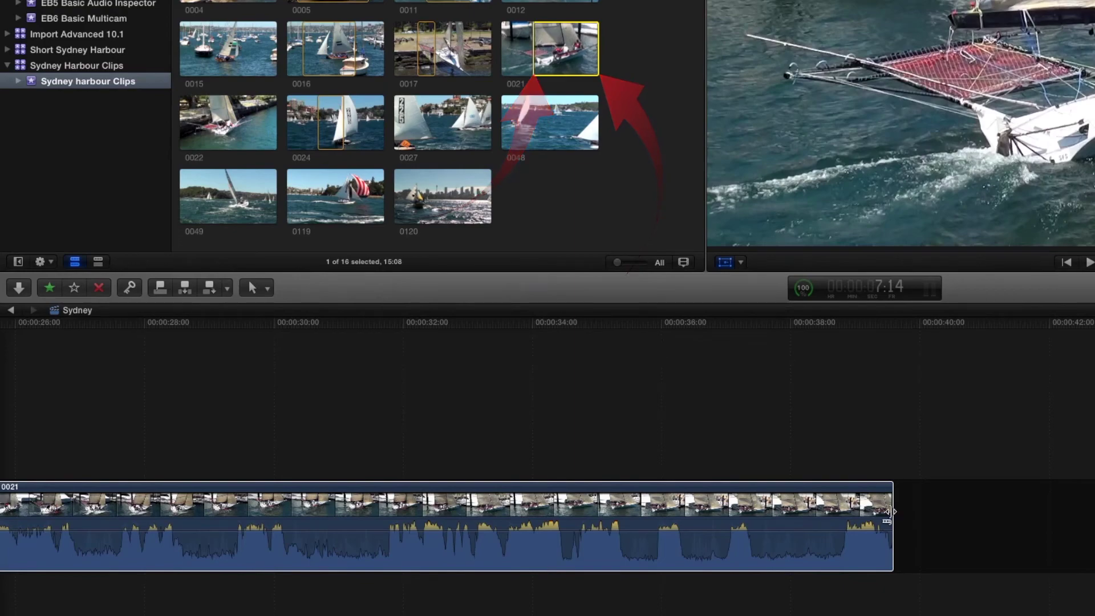
scroll(804, 452, left, 5)
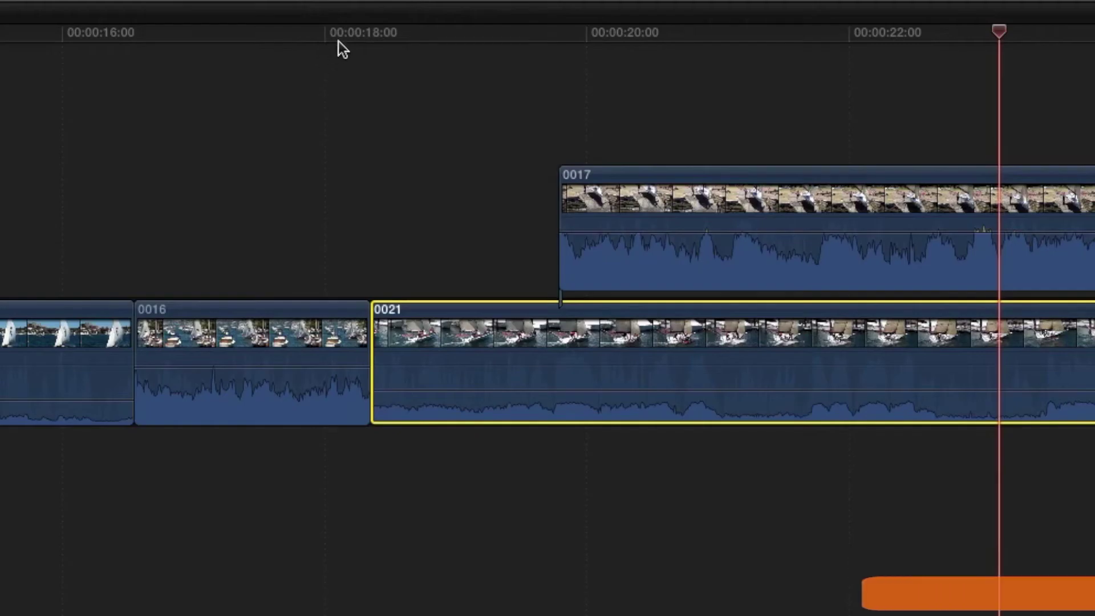
Compare scrubbing the playhead near the start of connected clip 0017 with snapping on and off, and toggle skimming
mouse_move(339, 48)
mouse_down()
mouse_move(260, 44)
mouse_move(379, 80)
mouse_move(180, 73)
mouse_move(314, 86)
mouse_move(480, 121)
mouse_up()
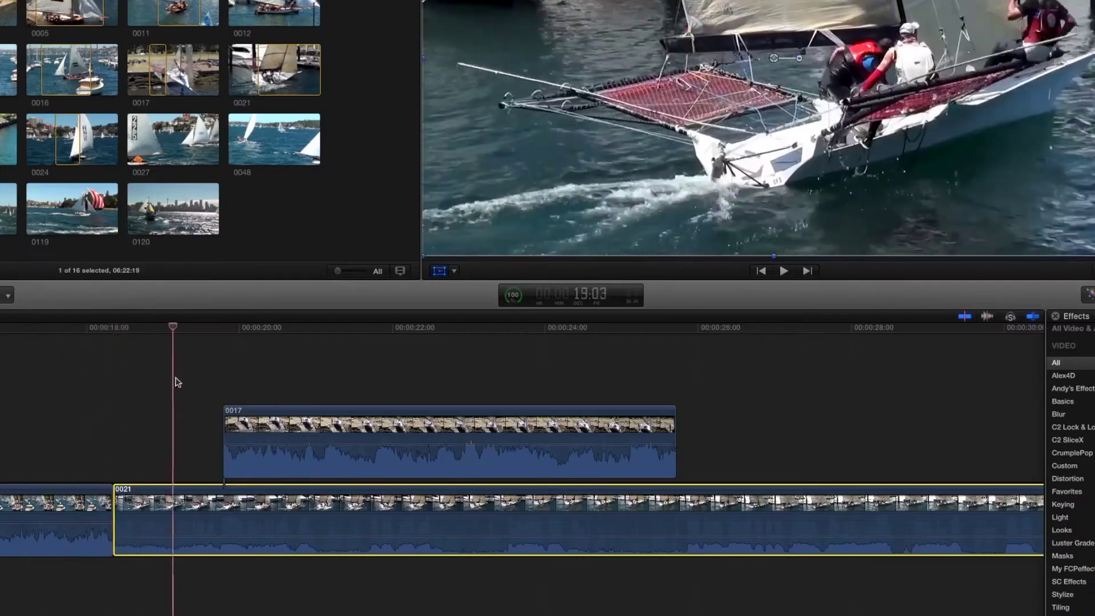
mouse_move(177, 382)
mouse_down()
mouse_move(225, 392)
mouse_move(214, 390)
mouse_up()
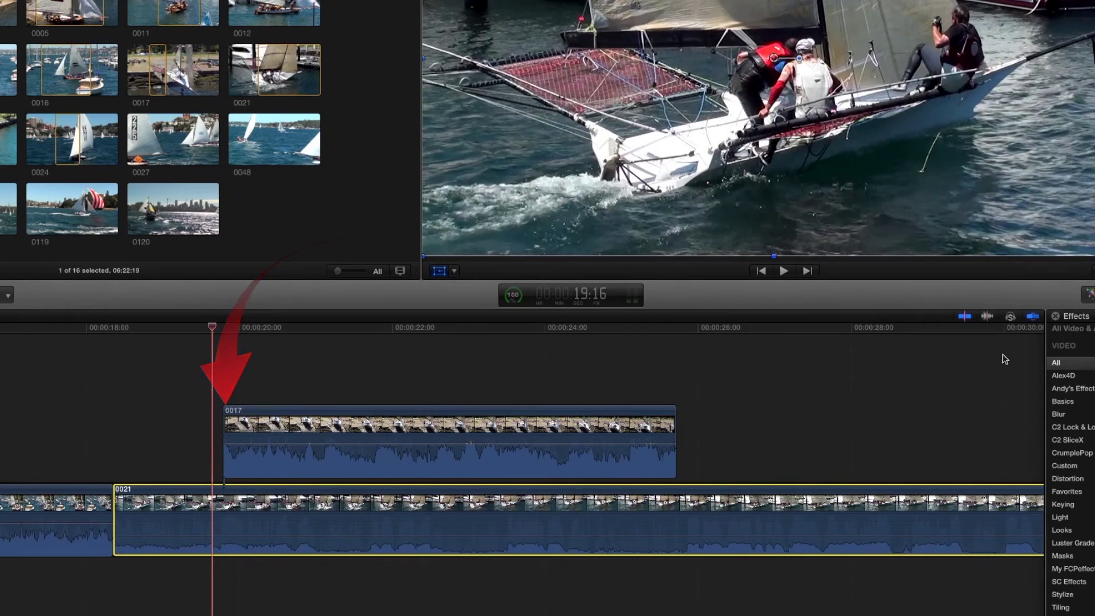
click(1035, 322)
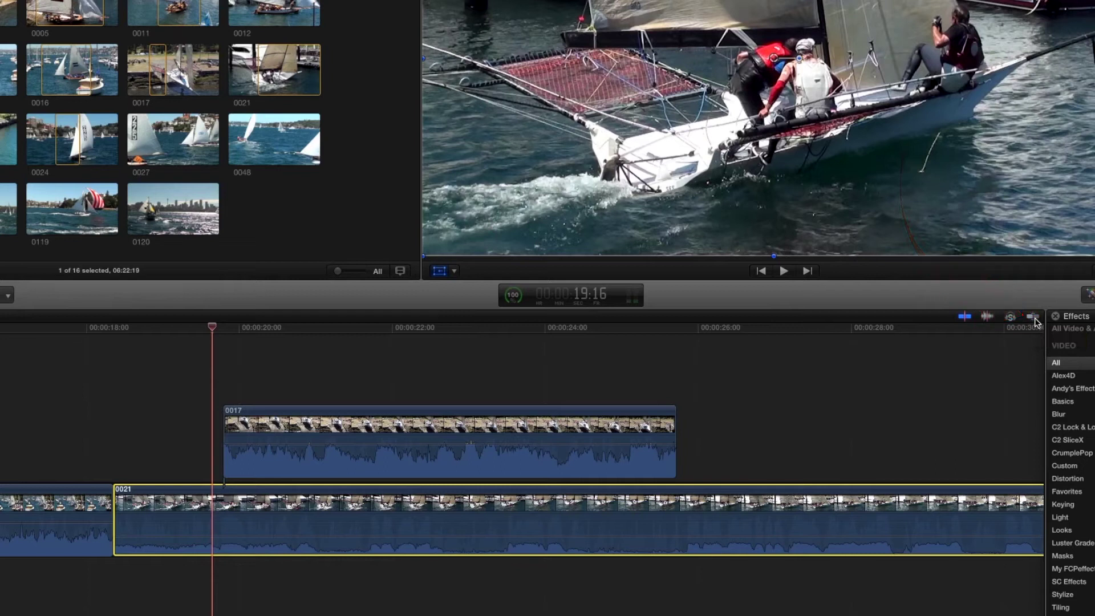
click(210, 329)
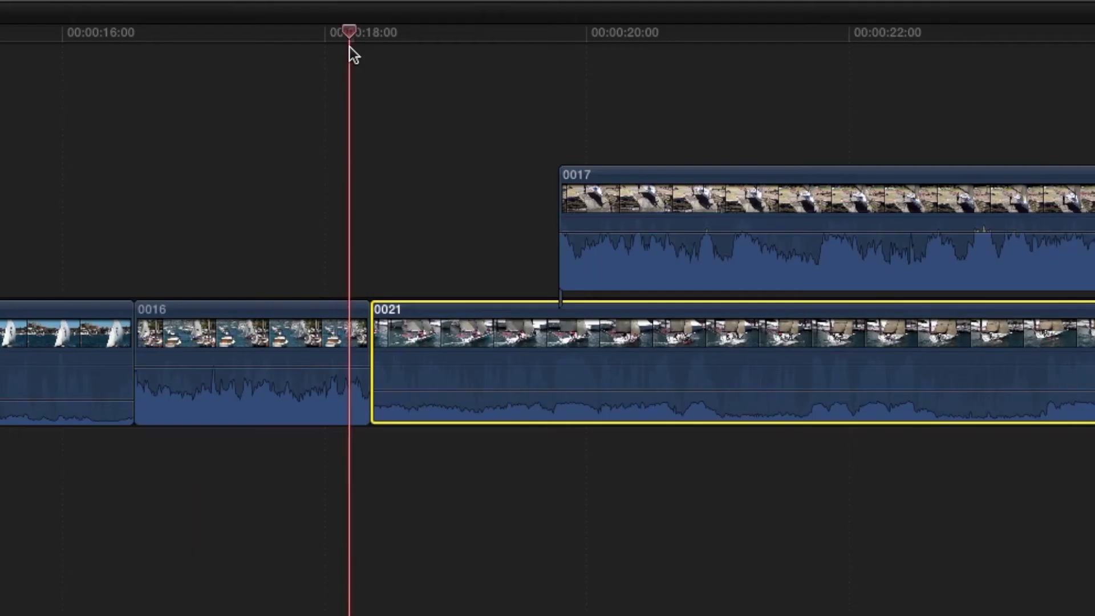
mouse_move(350, 47)
mouse_down()
mouse_move(337, 46)
mouse_move(424, 65)
mouse_move(351, 54)
mouse_move(389, 65)
mouse_up()
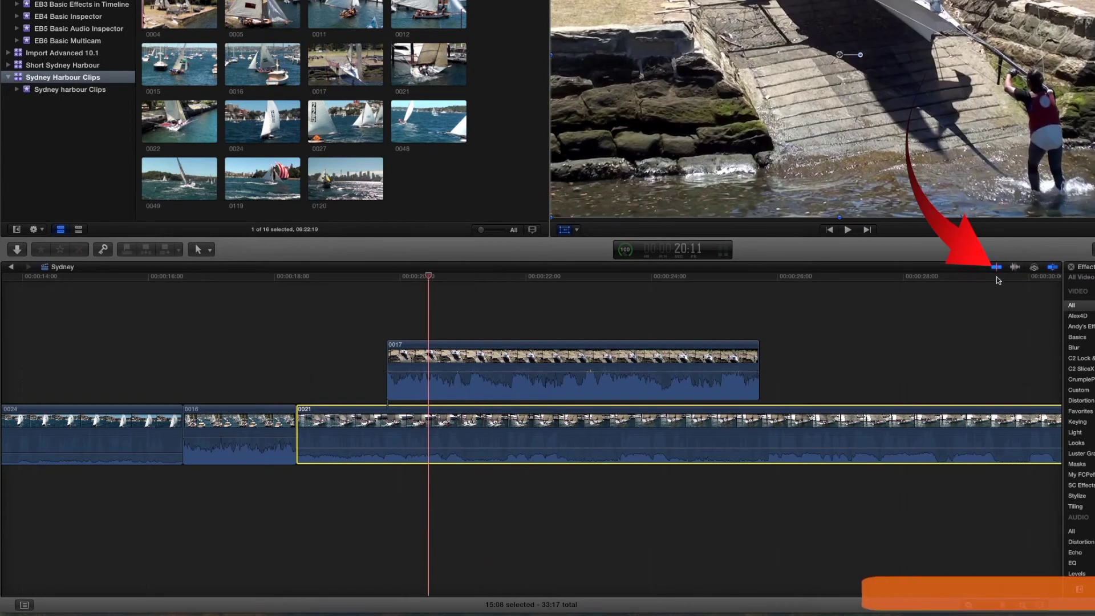
key(s)
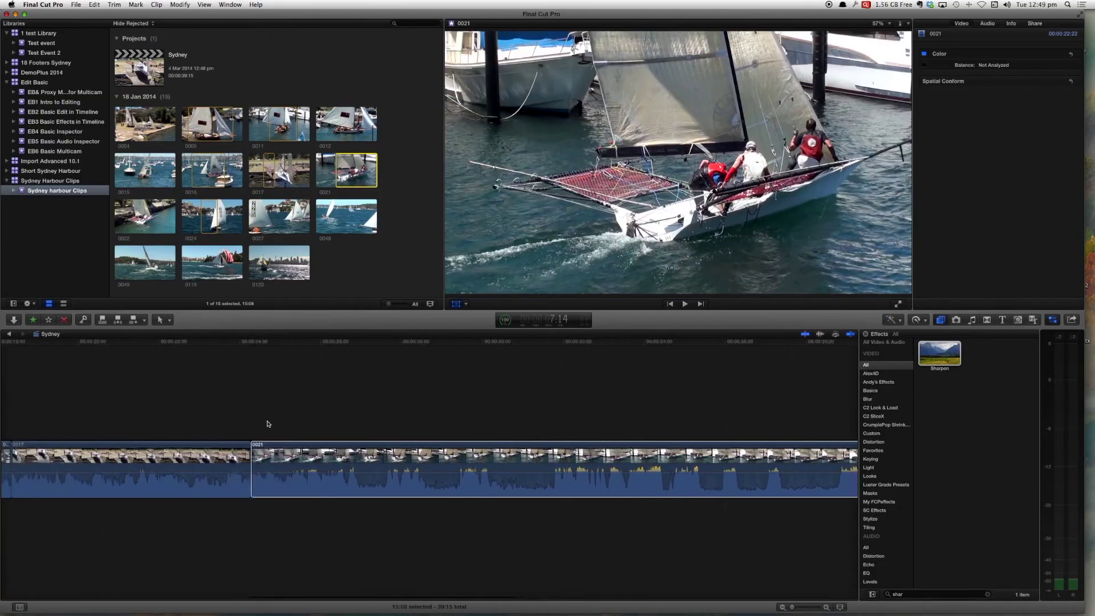
Look along the timeline around clip 0021 and zoom in closely at the playhead at 26:04
scroll(268, 424, left, 10)
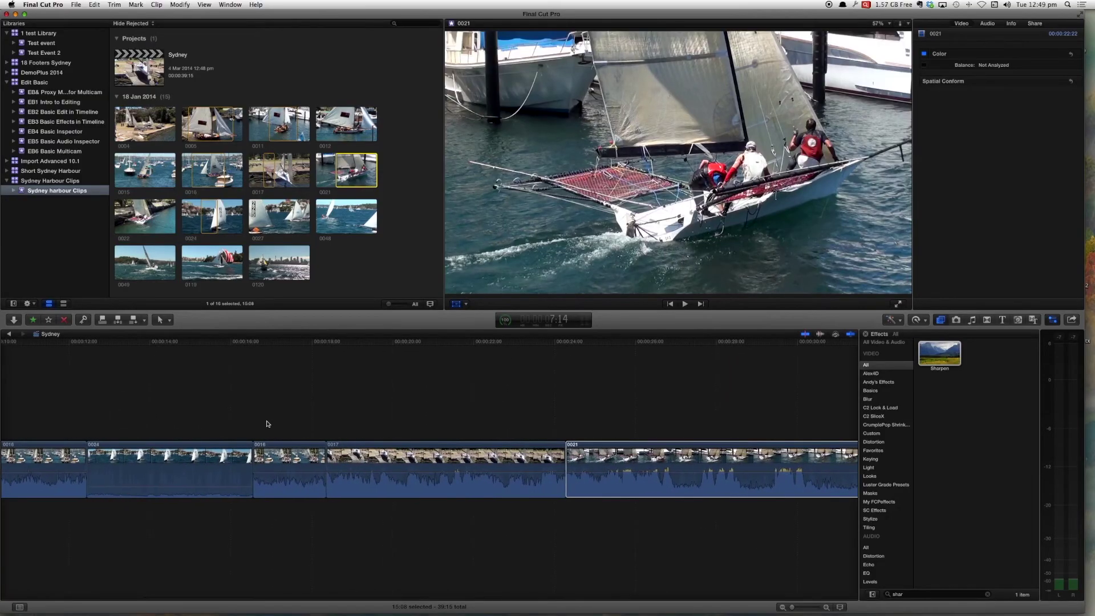
scroll(269, 424, right, 8)
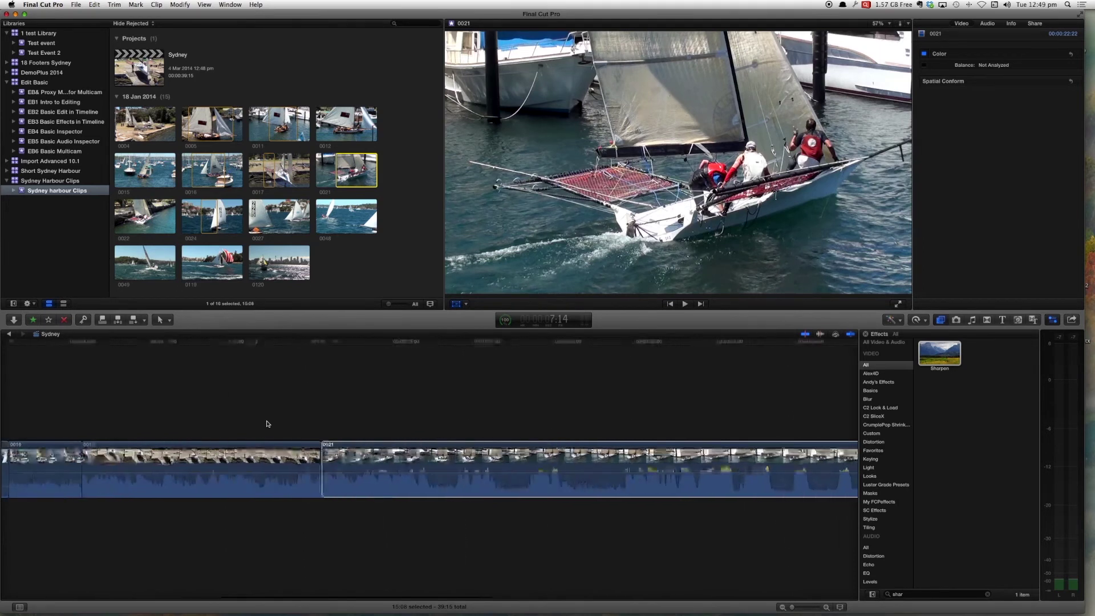
scroll(268, 424, right, 5)
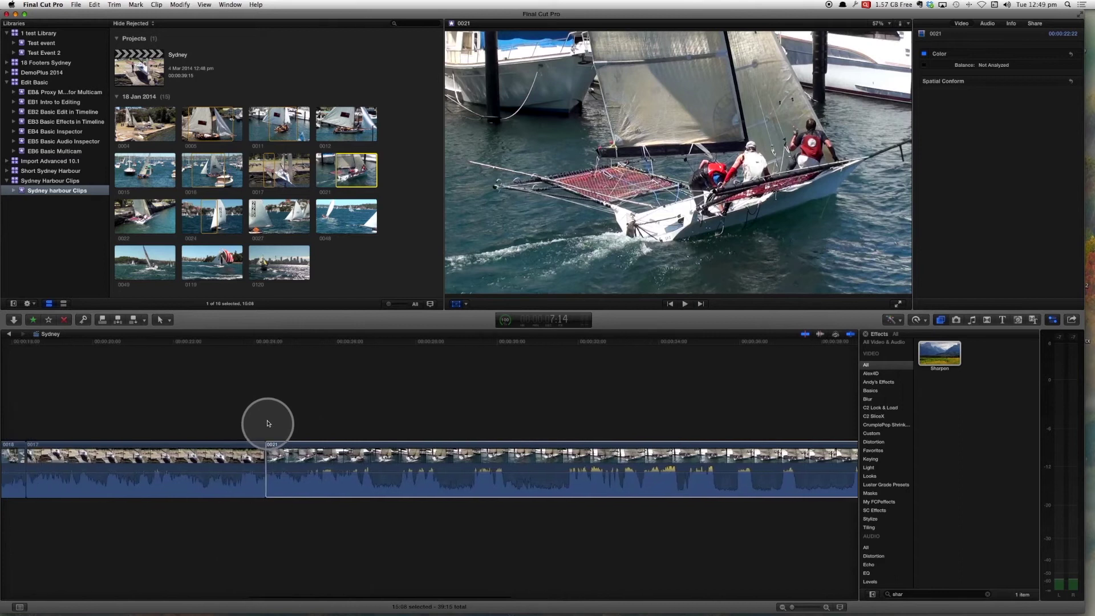
scroll(268, 424, left, 3)
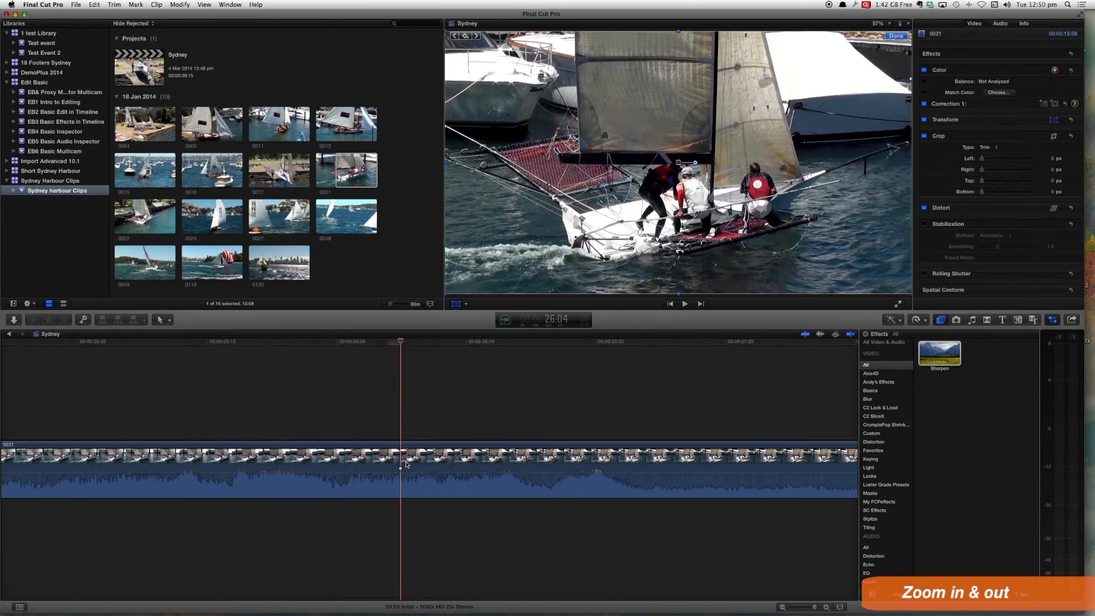
key(super+equal)
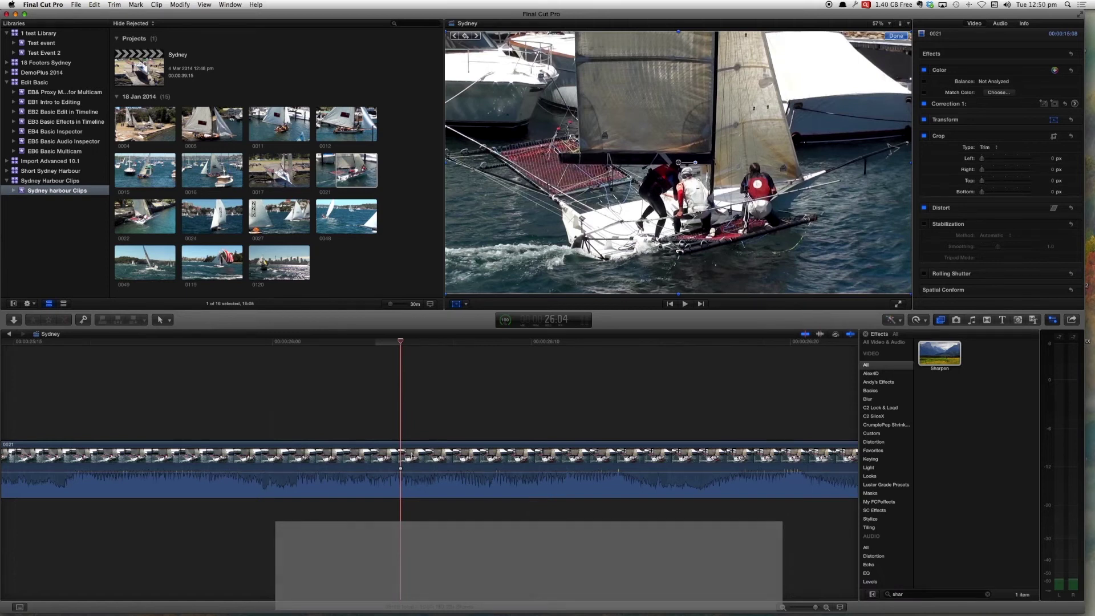
Widen the timeline view around the playhead at 26:04 until the end of clip 0021 shows
key(super+minus)
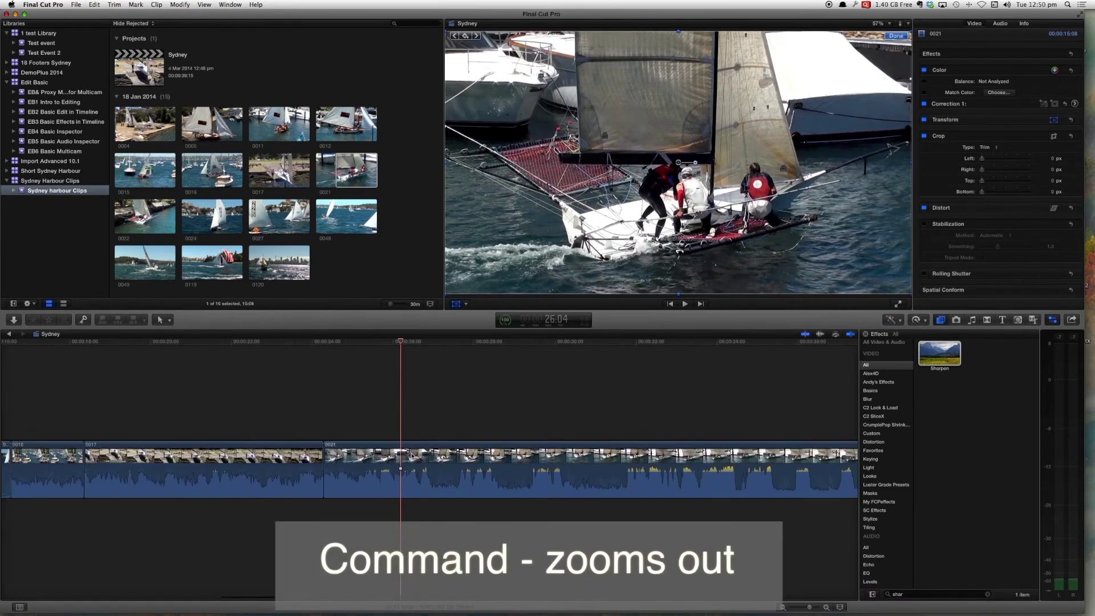
key(super+minus)
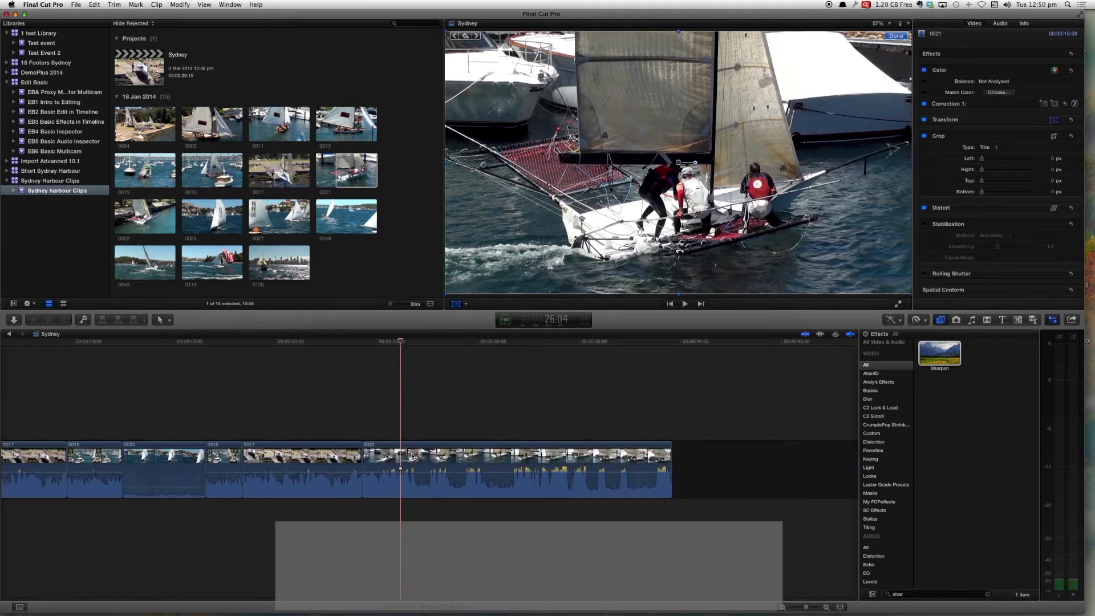
key(super+minus)
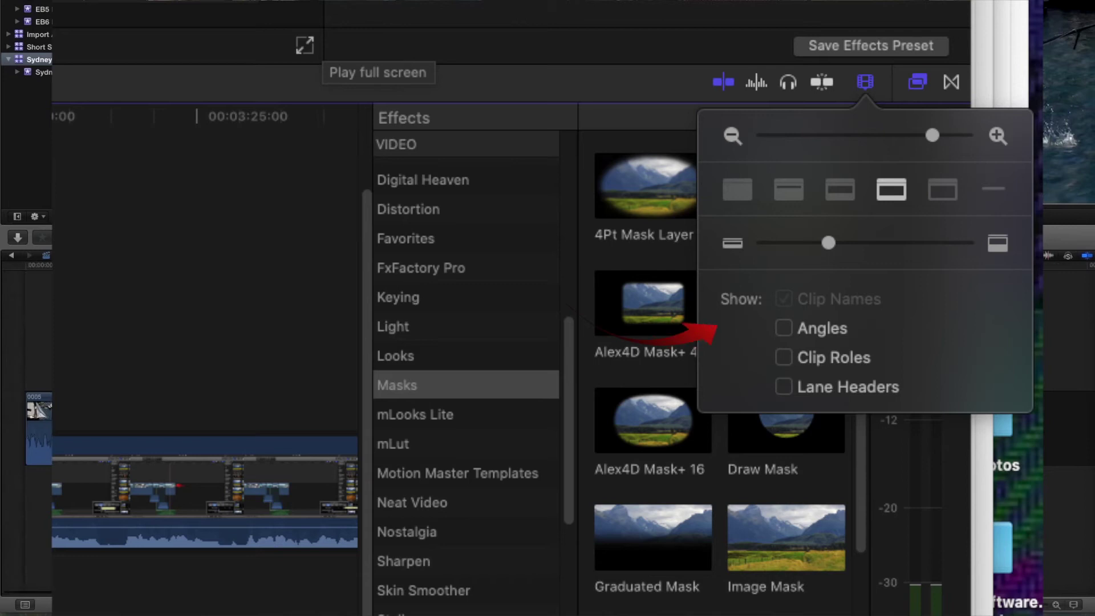
Magnify the timeline to single-frame level at 27:11 and move the playhead frame by frame between 27:10 and 27:13
drag(1026, 606, 1042, 607)
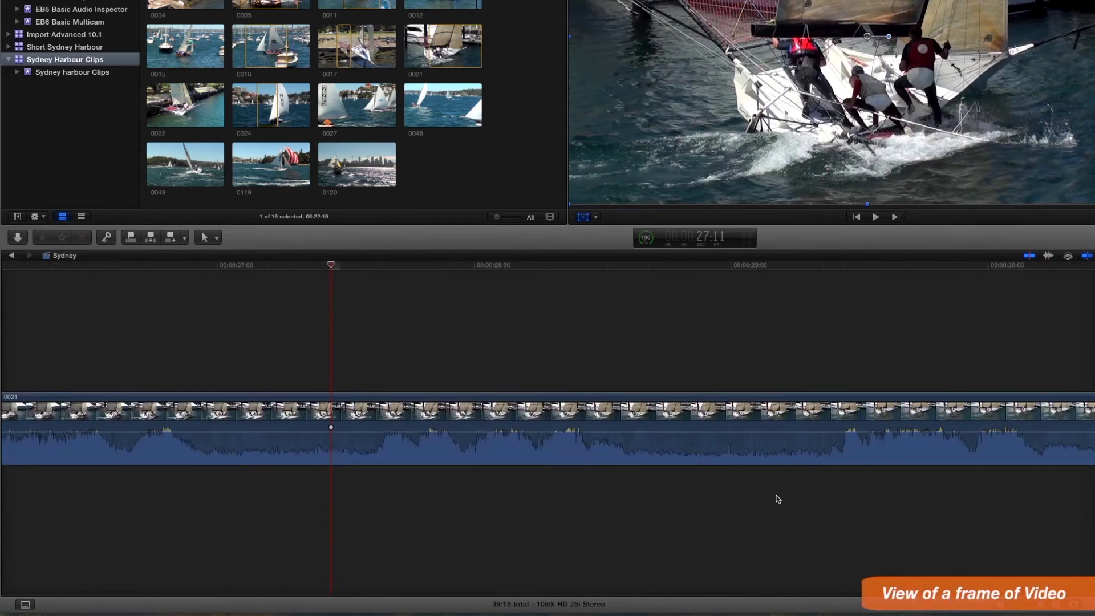
drag(1043, 608, 1045, 607)
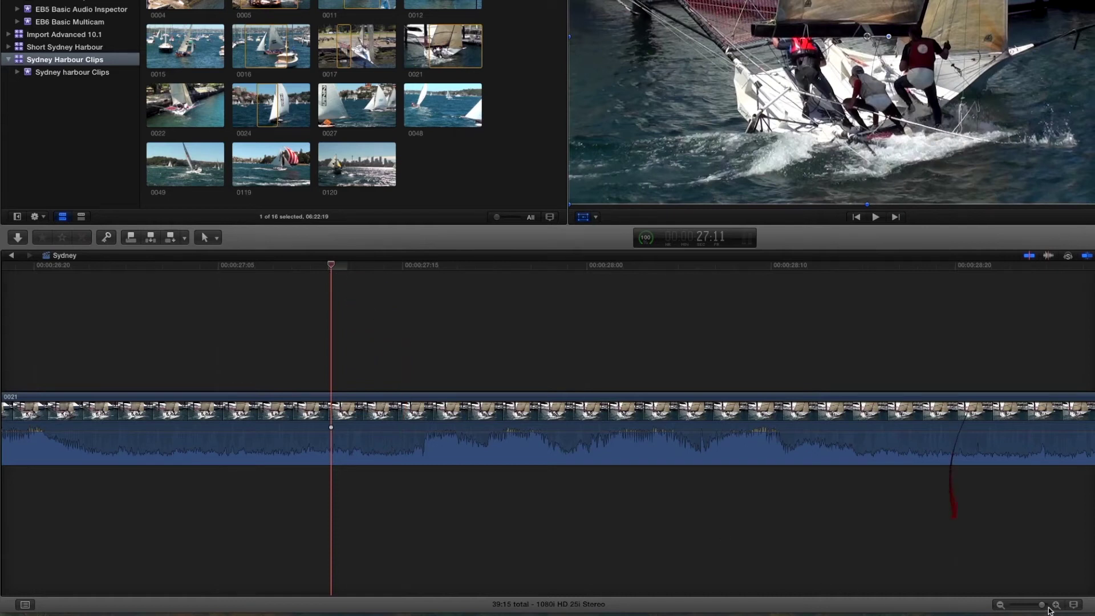
drag(1043, 608, 1045, 609)
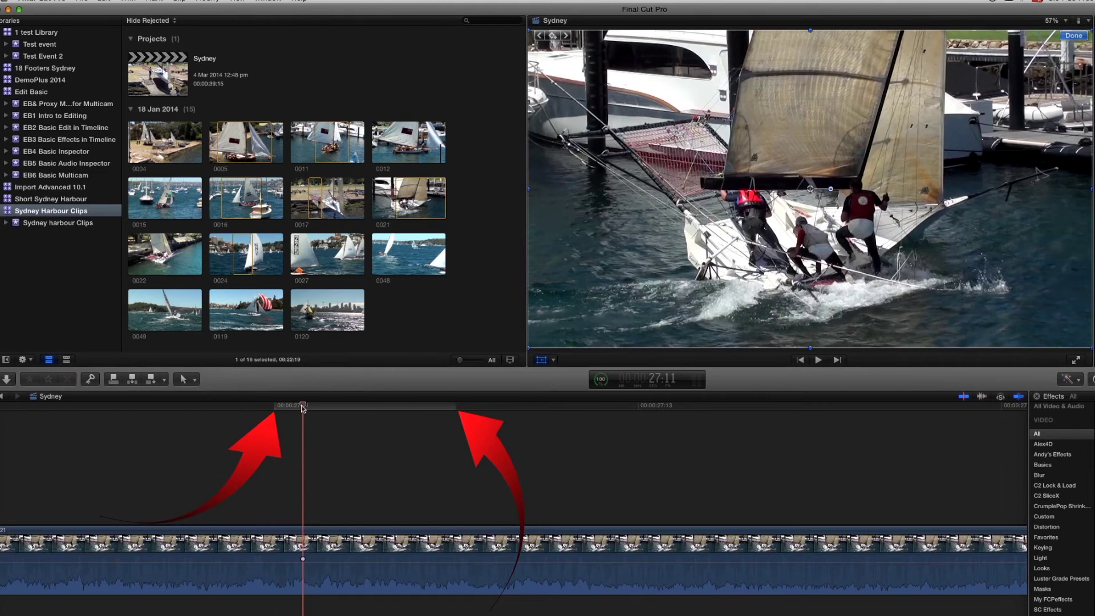
drag(303, 407, 265, 409)
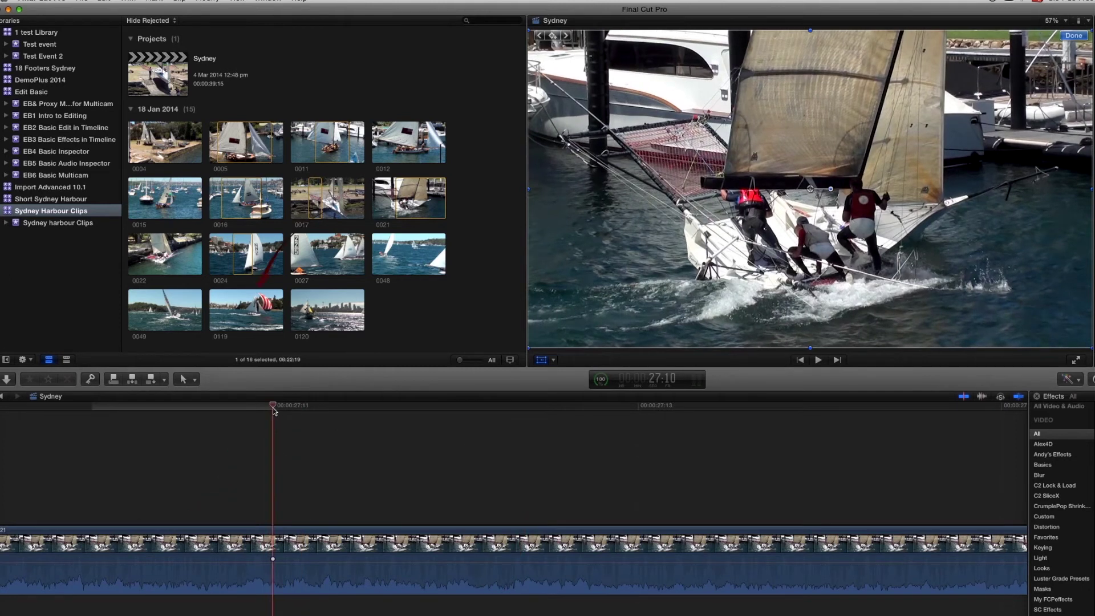
drag(274, 411, 291, 412)
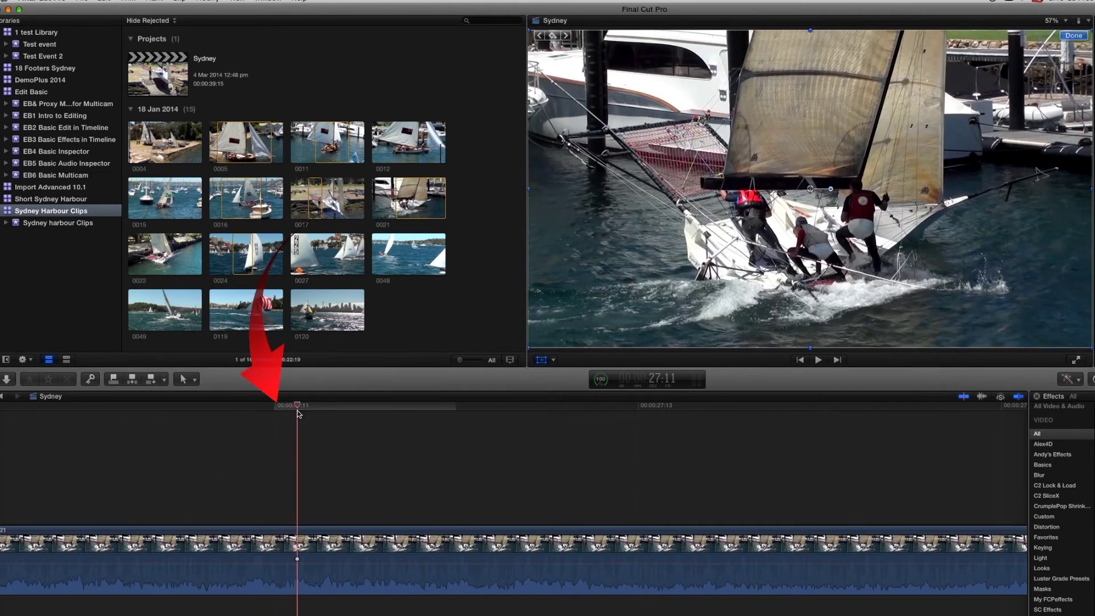
drag(350, 417, 657, 414)
scroll(643, 412, right, 1)
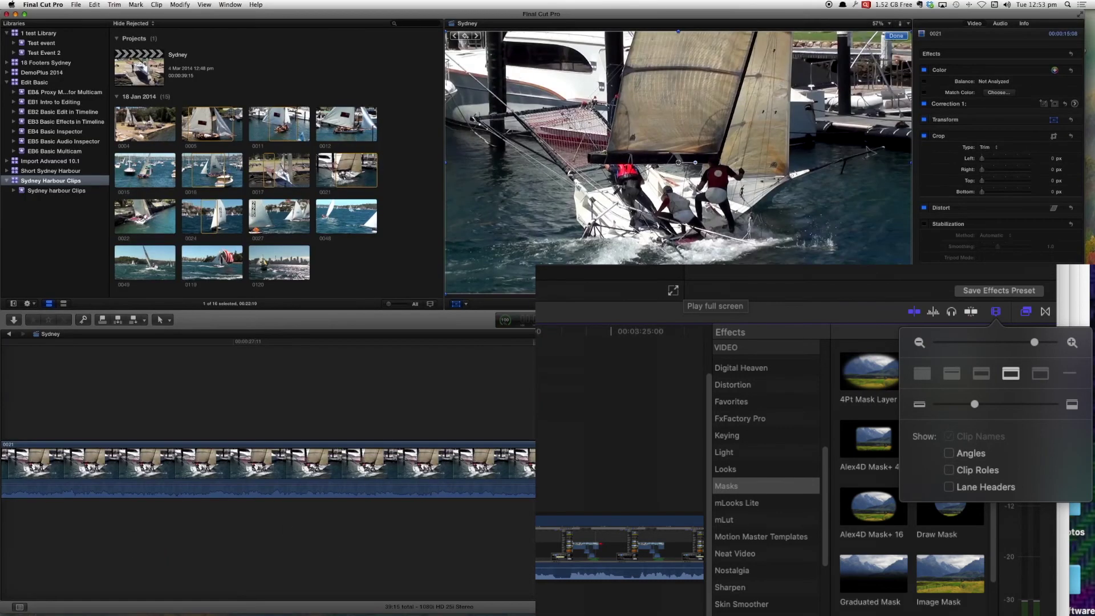
Fit the whole project in the timeline and compare the names-only, waveform-only and filmstrip-only clip appearances, moving the playhead to 23:04
key(shift+z)
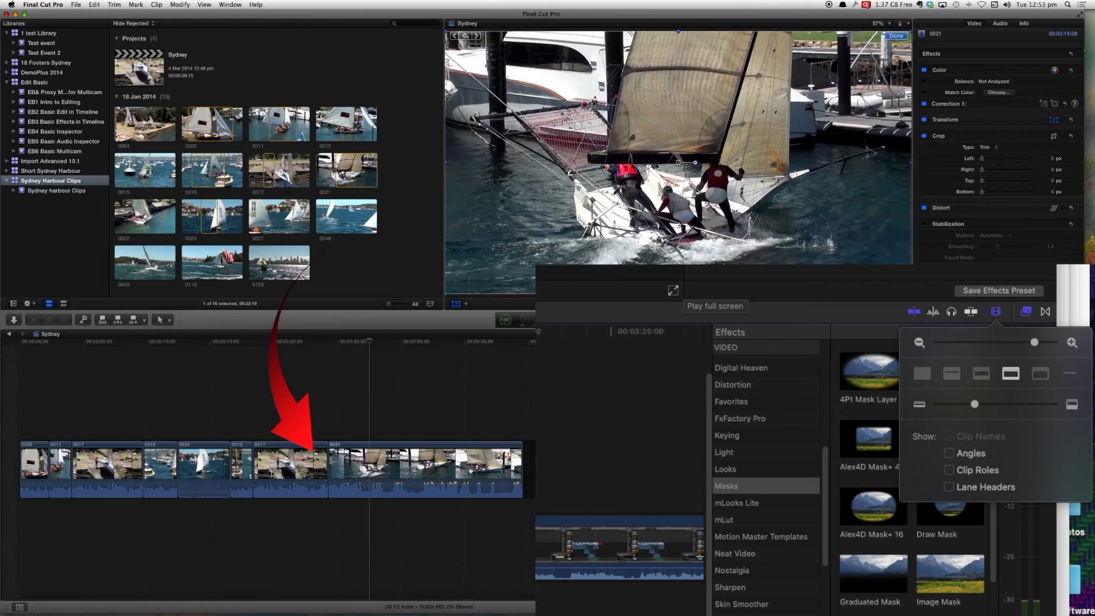
key(ctrl+alt+6)
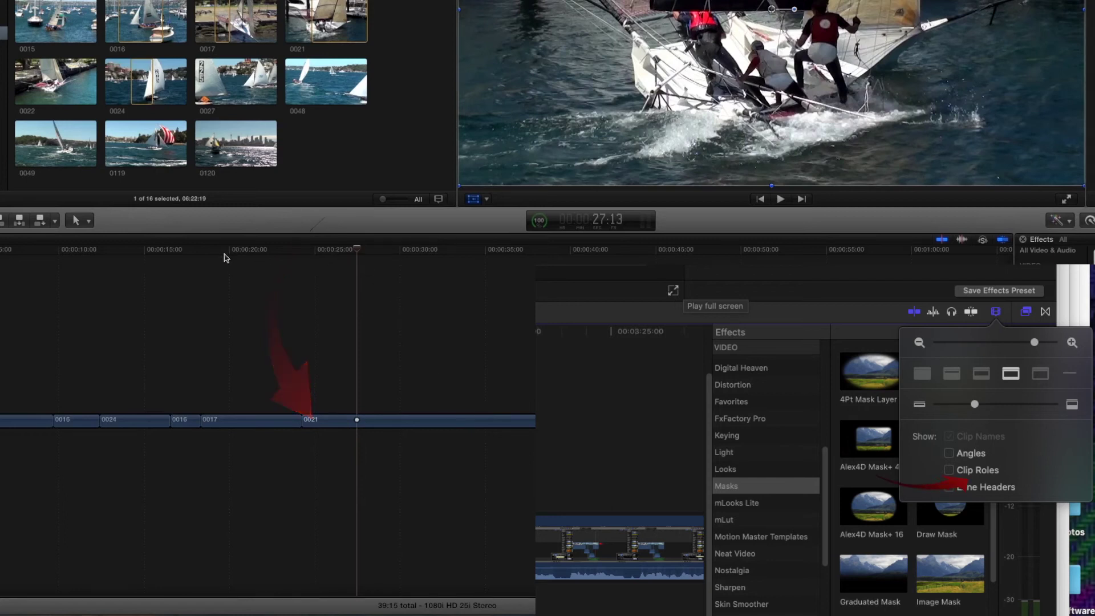
mouse_move(358, 249)
mouse_down()
mouse_move(159, 275)
mouse_move(437, 334)
mouse_move(282, 353)
mouse_up()
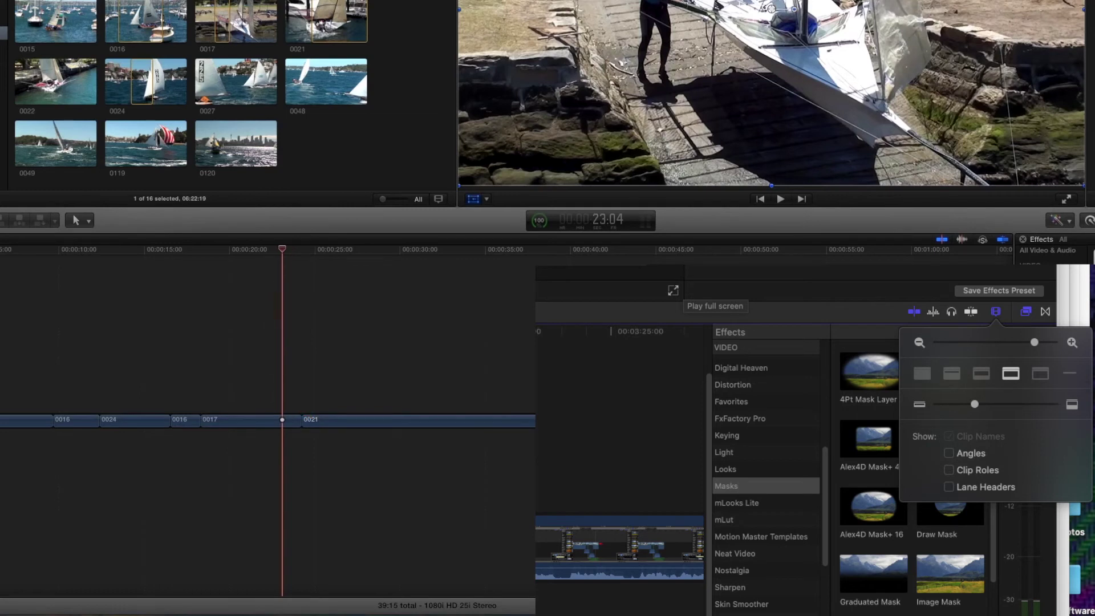
key(ctrl+alt+1)
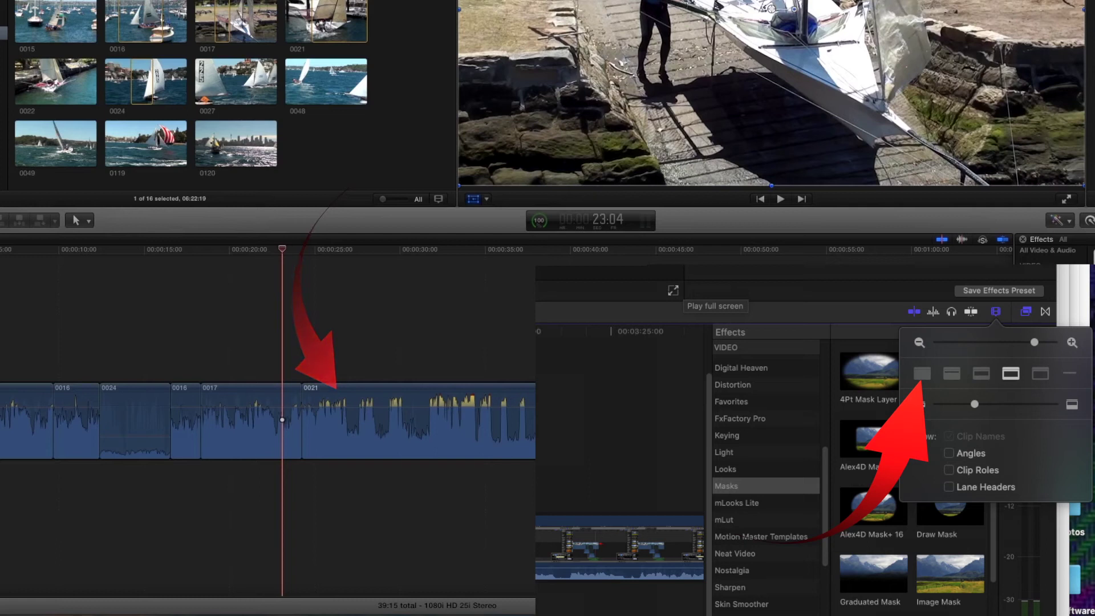
key(ctrl+alt+6)
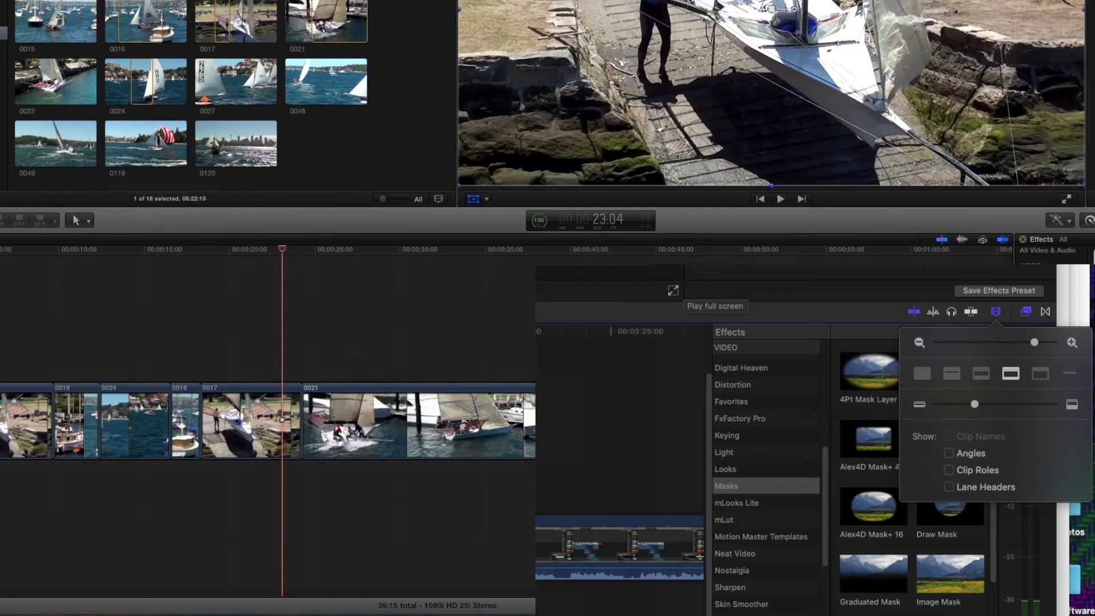
Compare timeline clip heights by making the clips repeatedly shorter, taller and shorter again
key(shift+super+minus)
key(shift+super+minus)
key(shift+super+minus)
key(shift+super+minus)
key(shift+super+equal)
key(shift+super+equal)
key(shift+super+equal)
key(shift+super+equal)
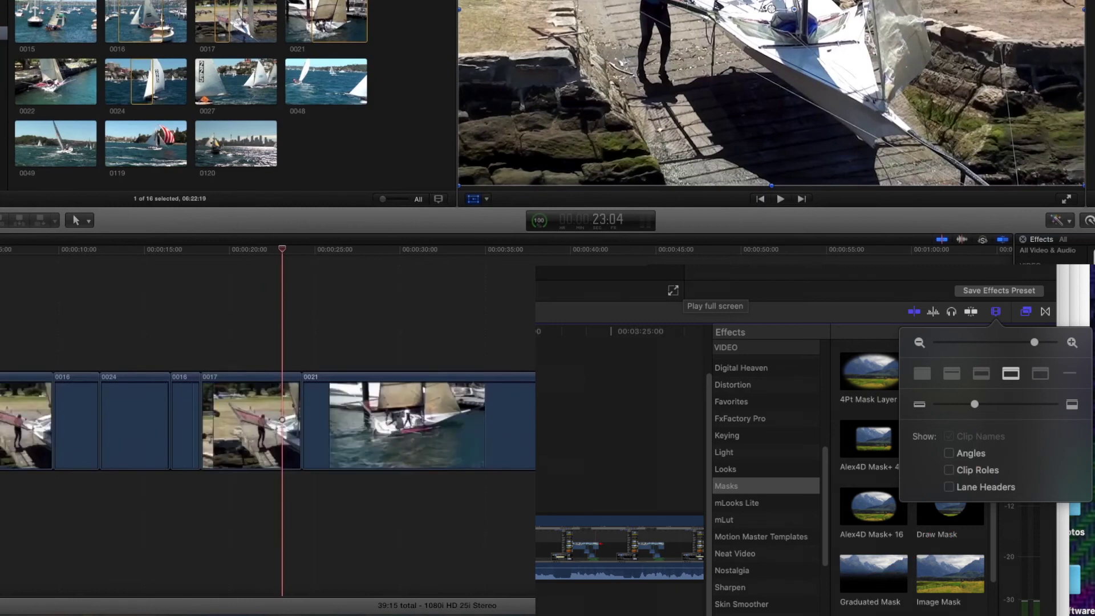
key(shift+super+minus)
key(shift+super+minus)
key(shift+super+minus)
key(shift+super+minus)
key(shift+super+minus)
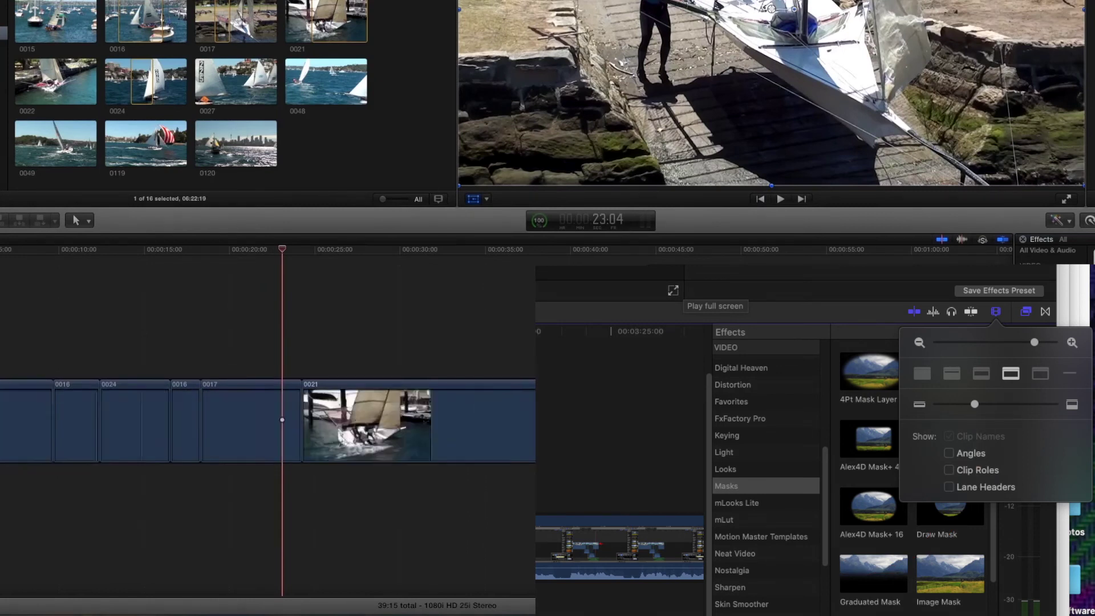
Connect clip 0017 above clip 0021 and lower the volume of clip 0021 to -22 dB, trying full silence first
drag(251, 422, 275, 348)
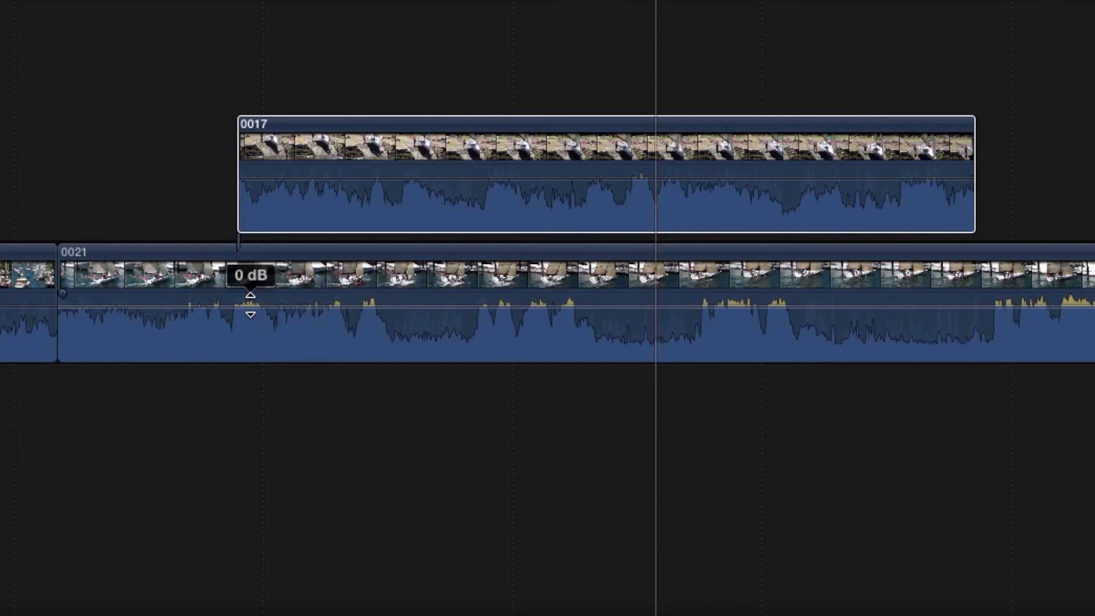
click(251, 305)
mouse_move(251, 304)
mouse_down()
mouse_move(252, 280)
mouse_move(251, 359)
mouse_up()
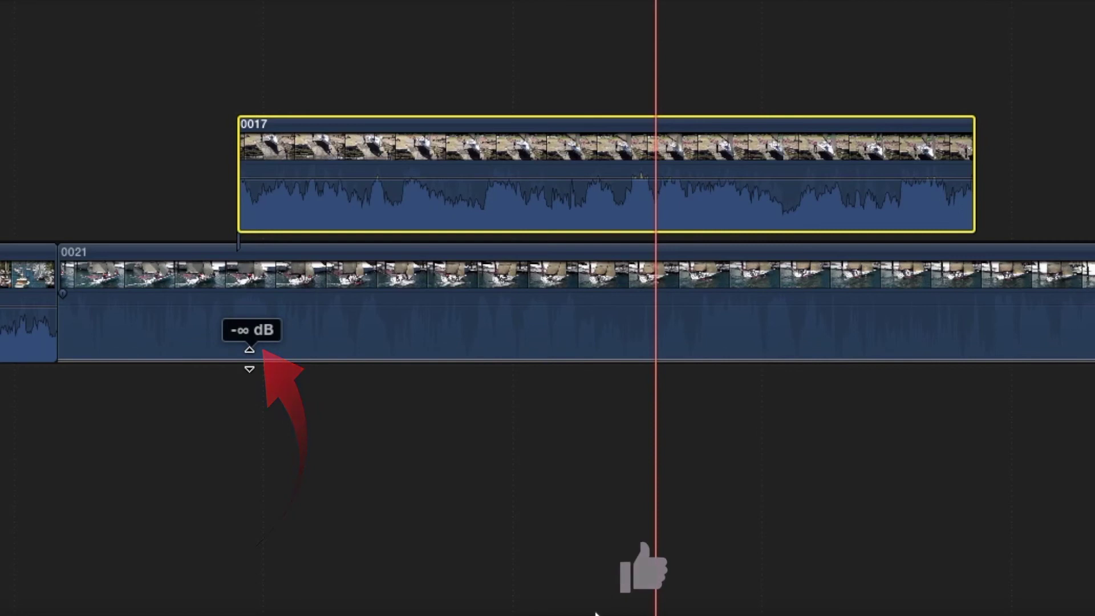
drag(251, 359, 251, 331)
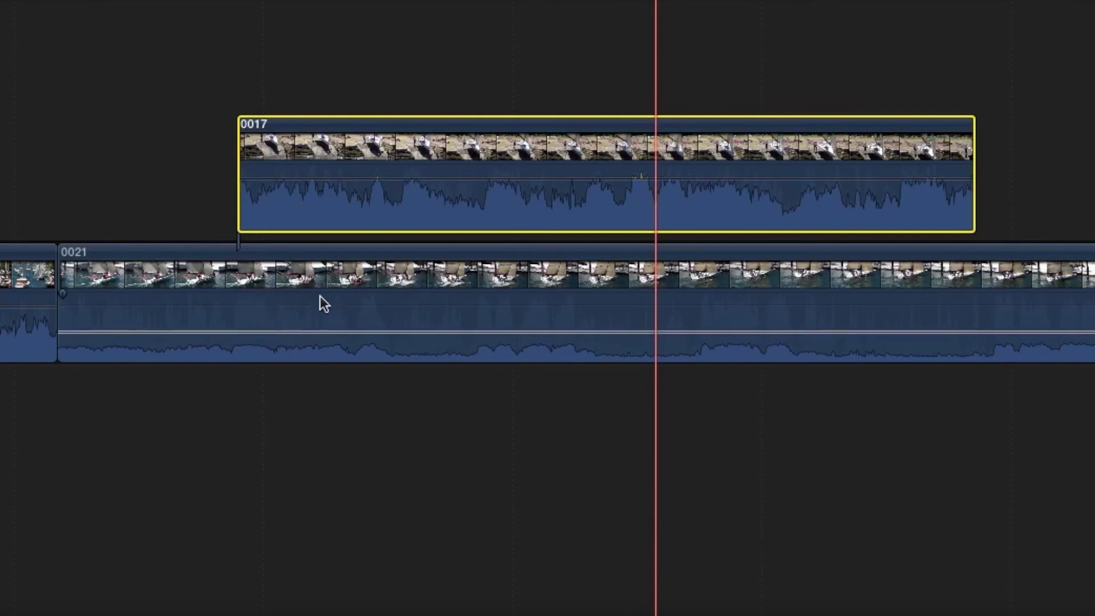
Select clip 0021 and adjust its volume in its audio settings, raising it and bringing it back down to -18 dB
click(705, 293)
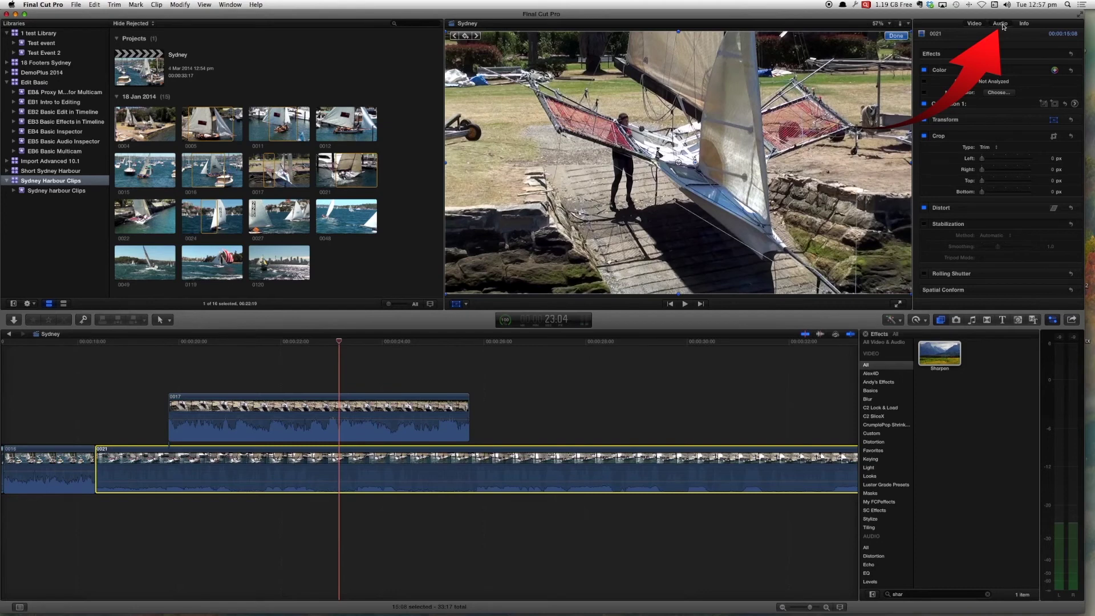
click(1002, 24)
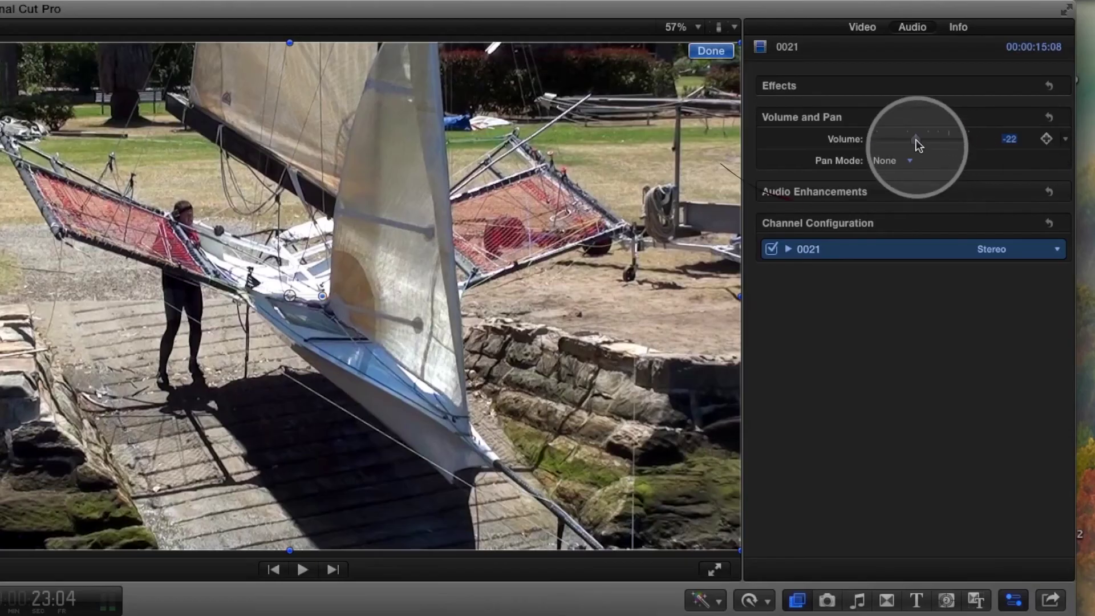
drag(916, 140, 934, 141)
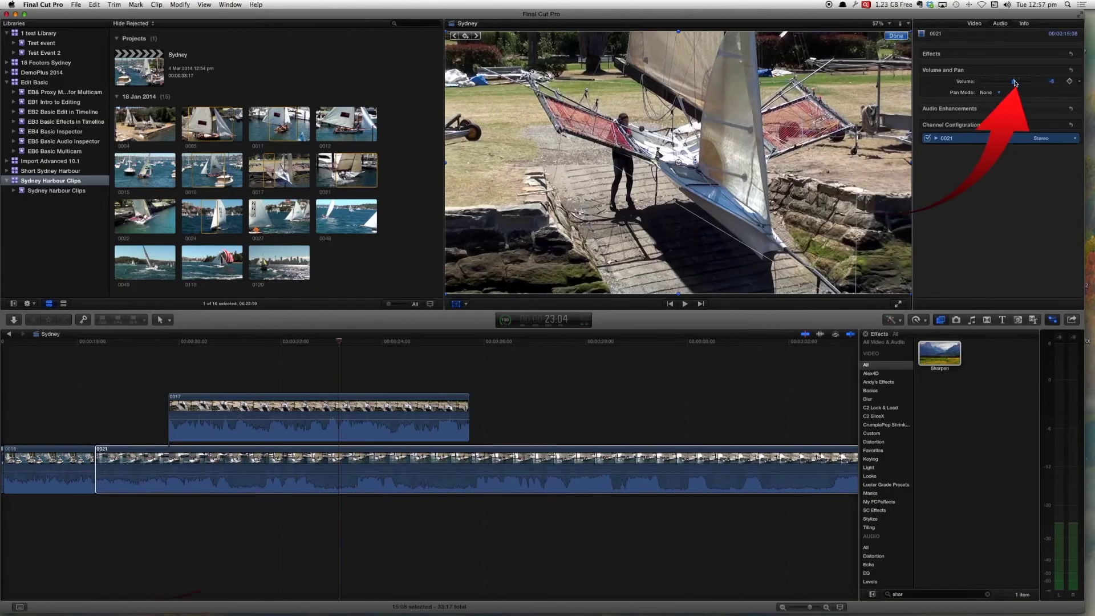
mouse_move(1015, 83)
mouse_down()
mouse_move(1028, 81)
mouse_move(1005, 84)
mouse_up()
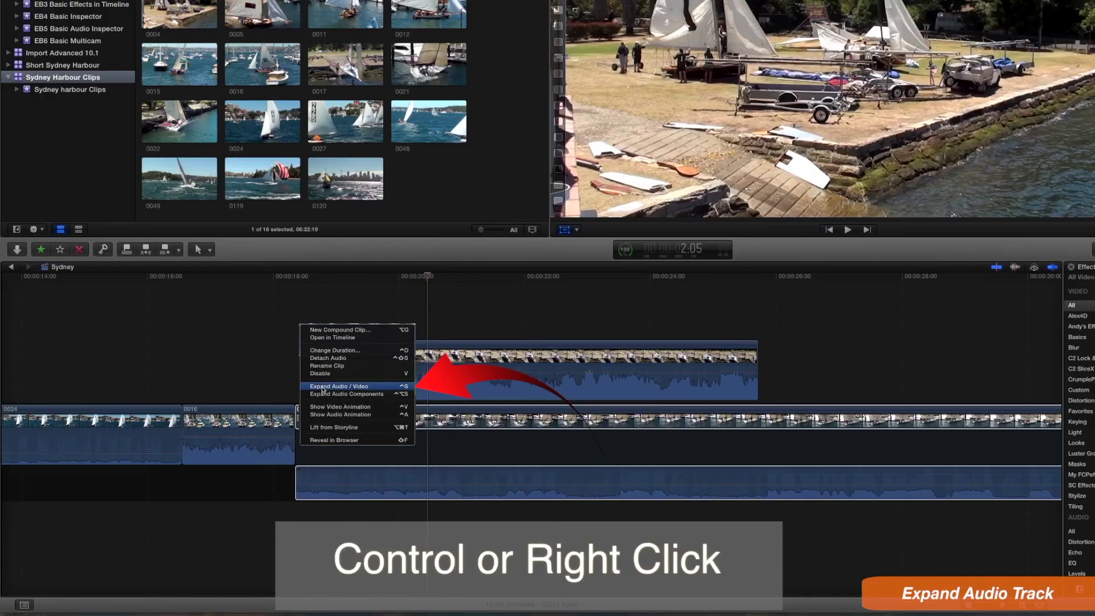
Trim about one second off the video start of clip 0021 separately from its expanded audio, and adjust the audio's start
drag(304, 415, 381, 417)
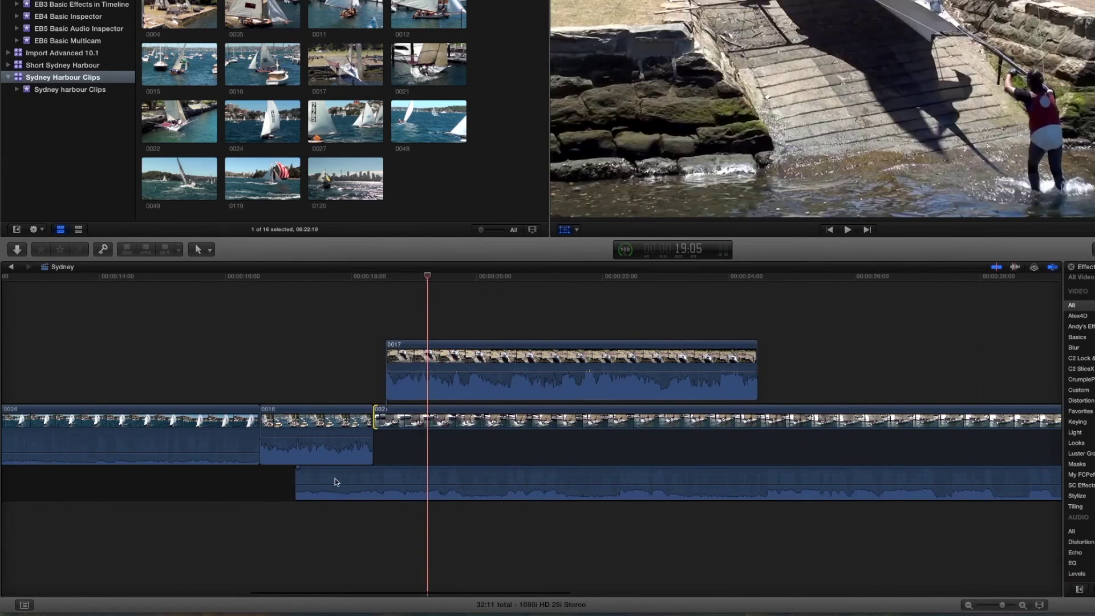
mouse_move(297, 479)
mouse_down()
mouse_move(348, 480)
mouse_move(318, 481)
mouse_up()
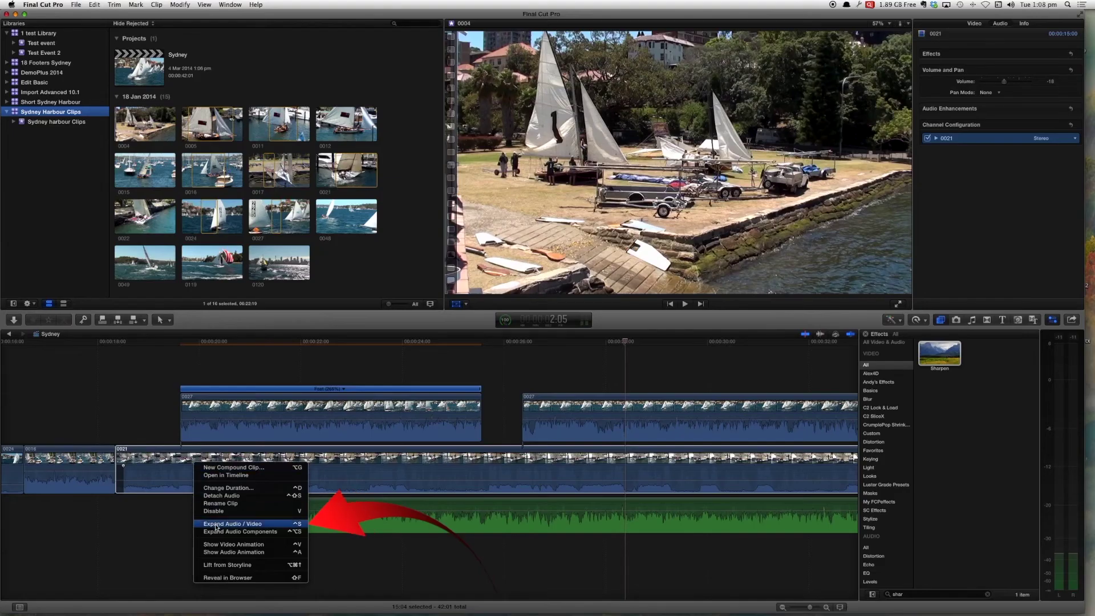
Expand the audio of clip 0021 and extend its start under clip 0016, about one second before the video begins
click(217, 525)
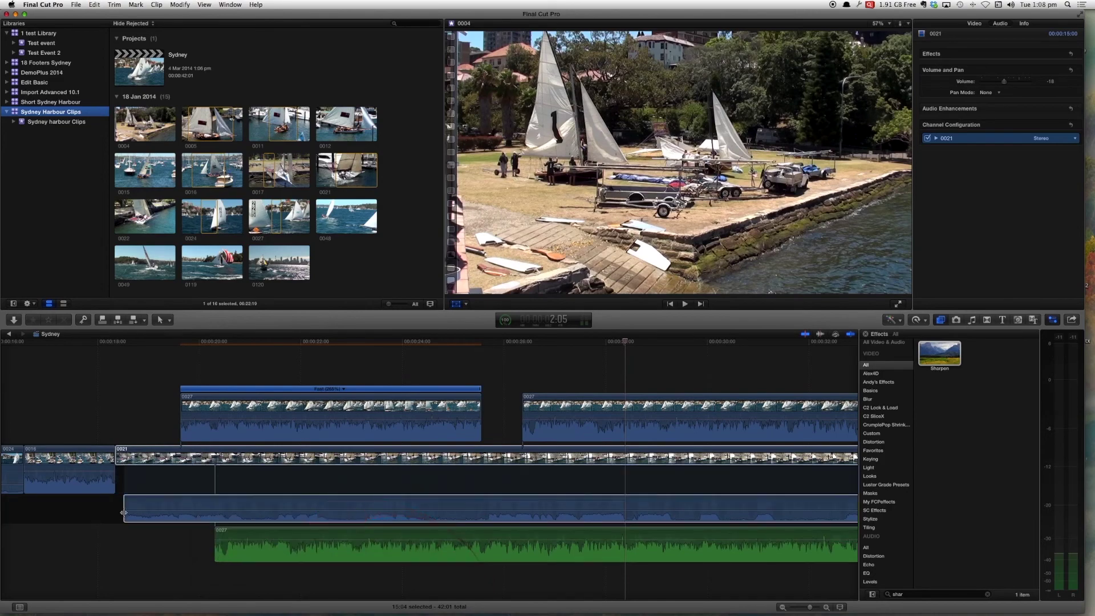
drag(122, 516, 193, 521)
drag(268, 483, 99, 480)
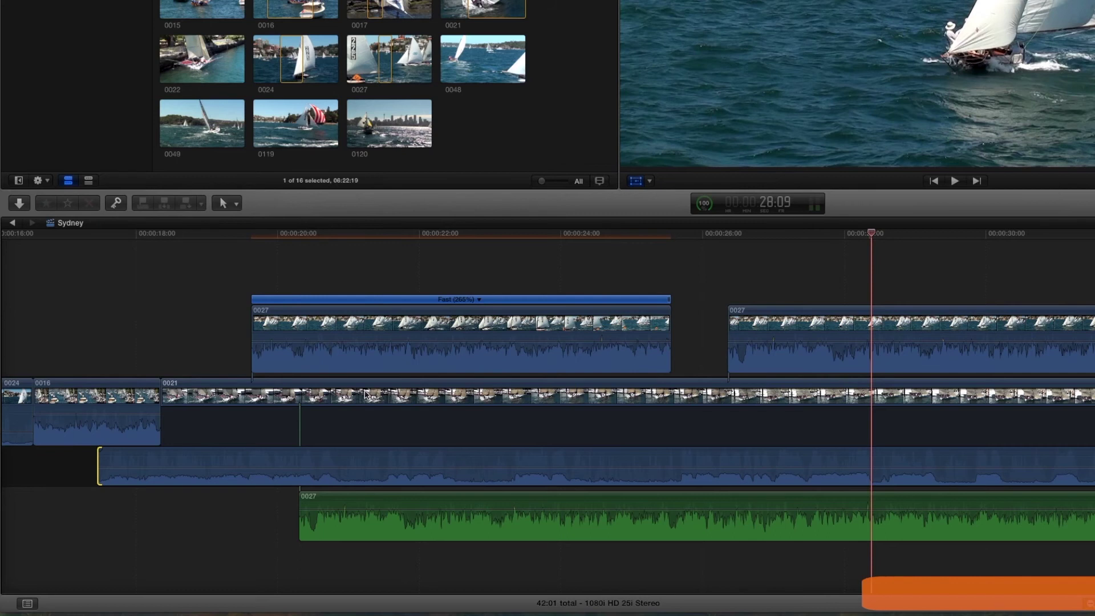
Detach the audio of clip 0021 from its video and select the detached audio clip
click(365, 394)
right_click(365, 394)
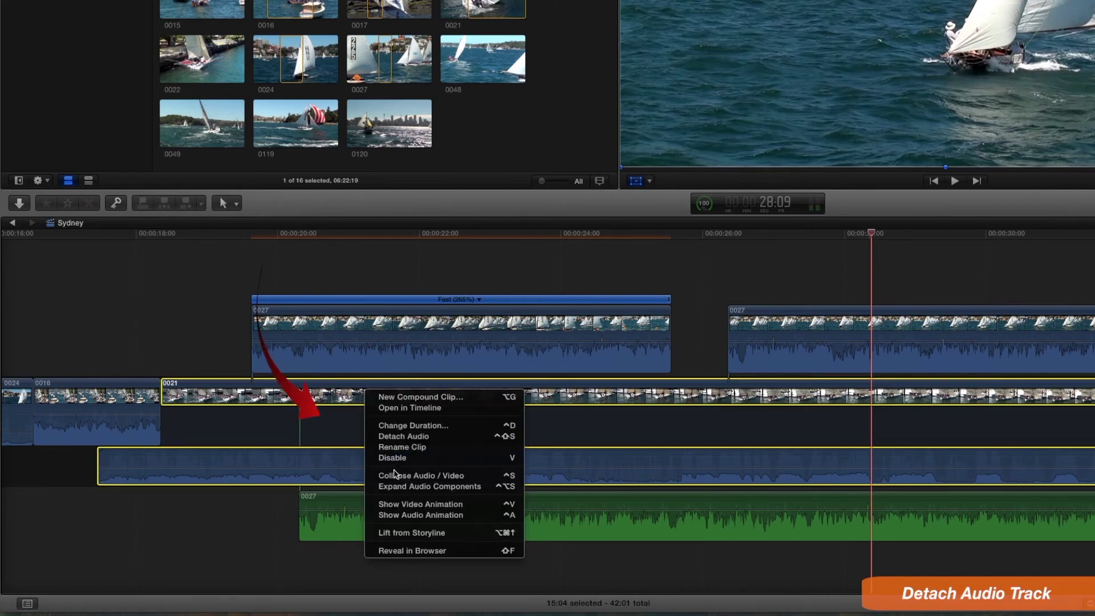
click(404, 437)
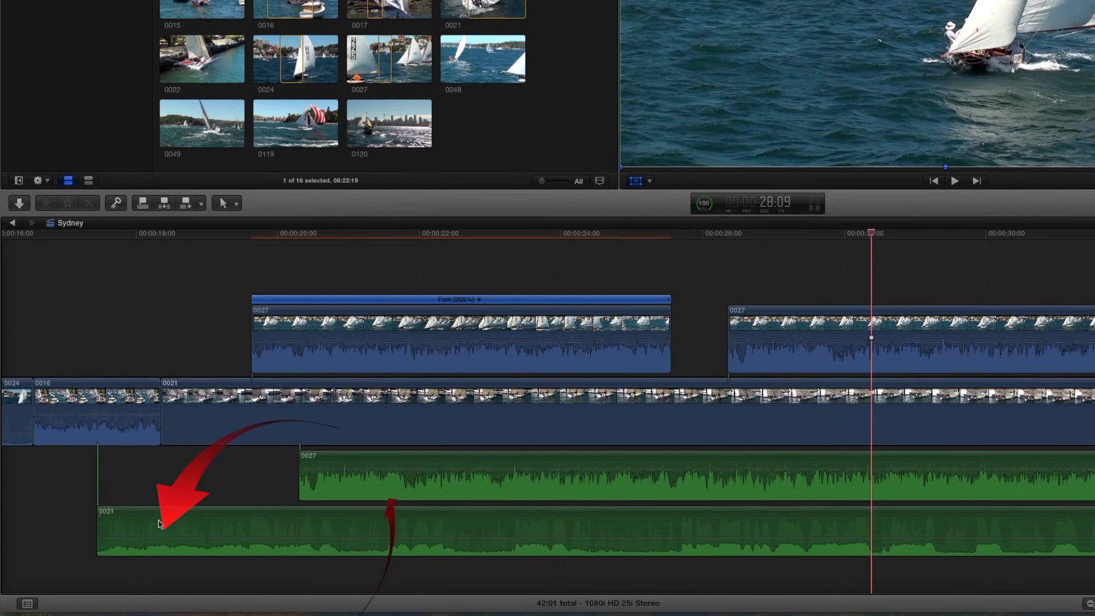
click(131, 523)
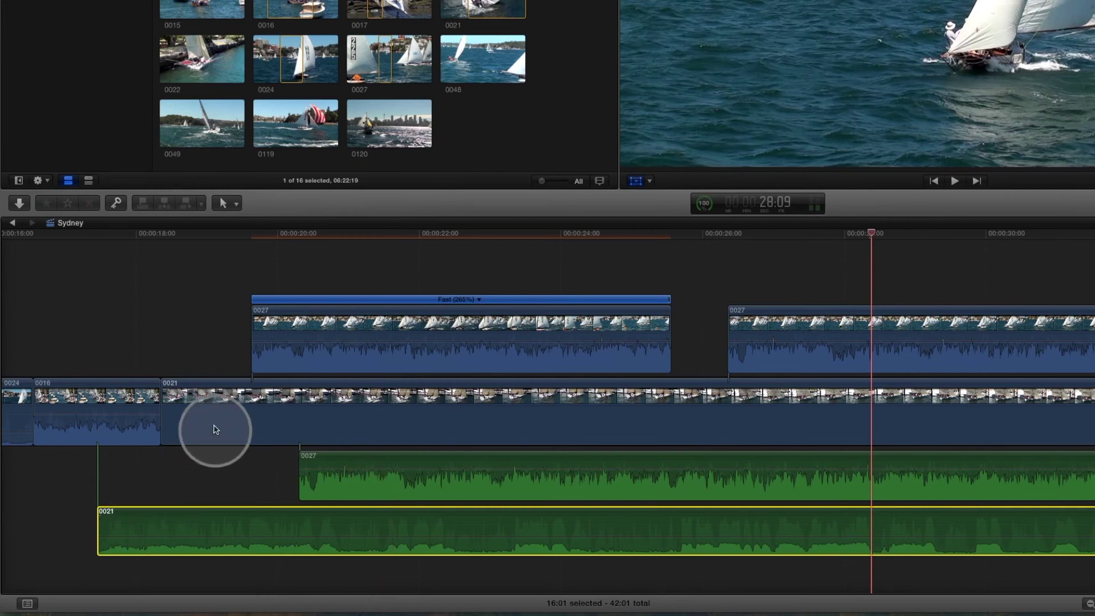
Expand the audio of clip 0016 and extend its start about one second under clip 0024
click(218, 235)
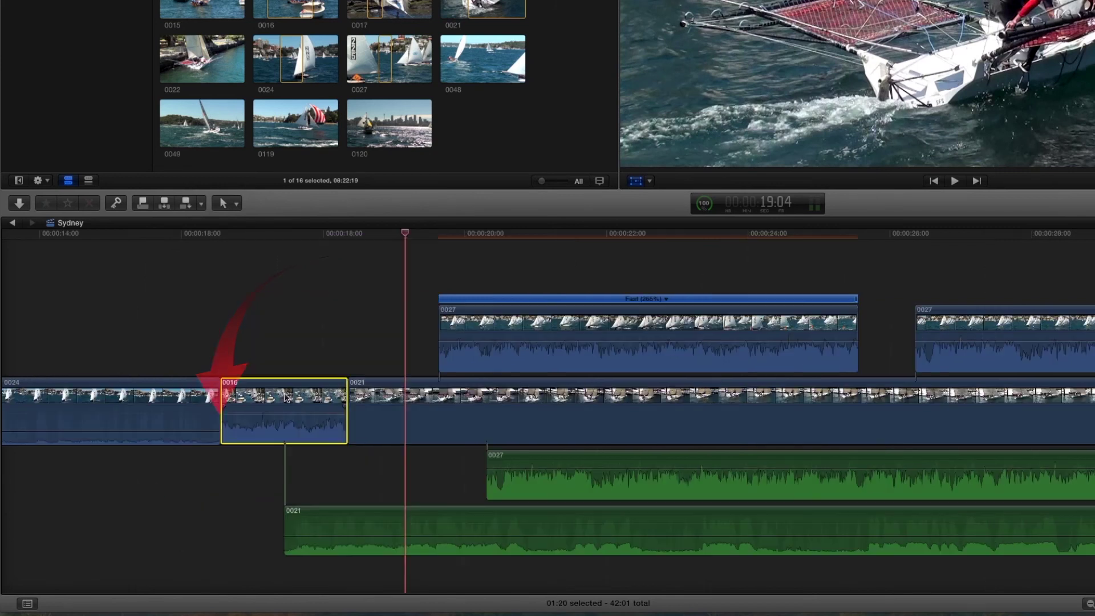
right_click(287, 394)
click(324, 481)
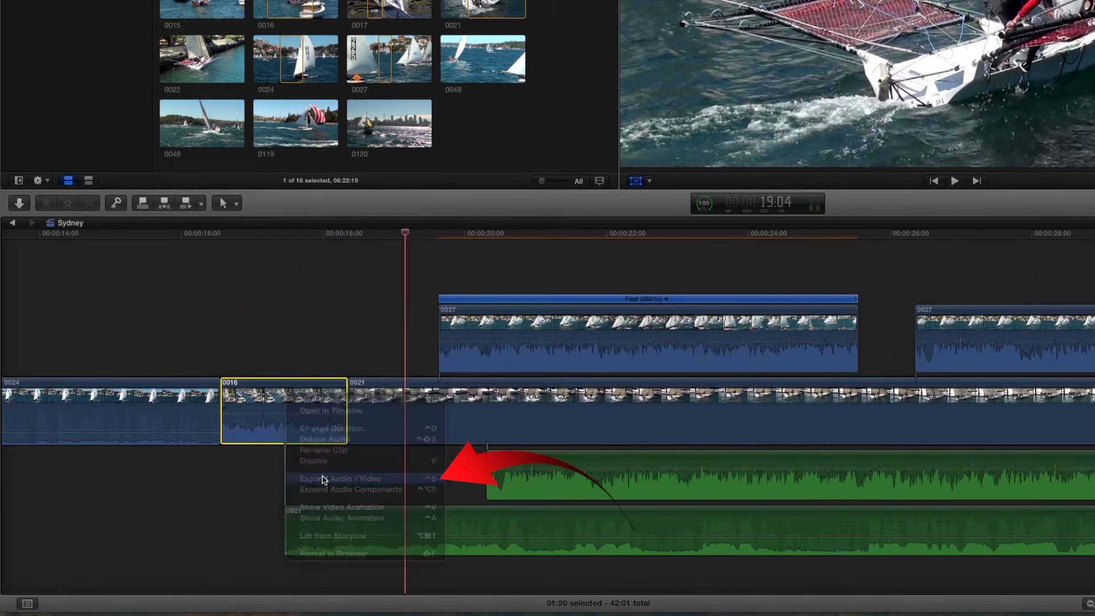
click(222, 465)
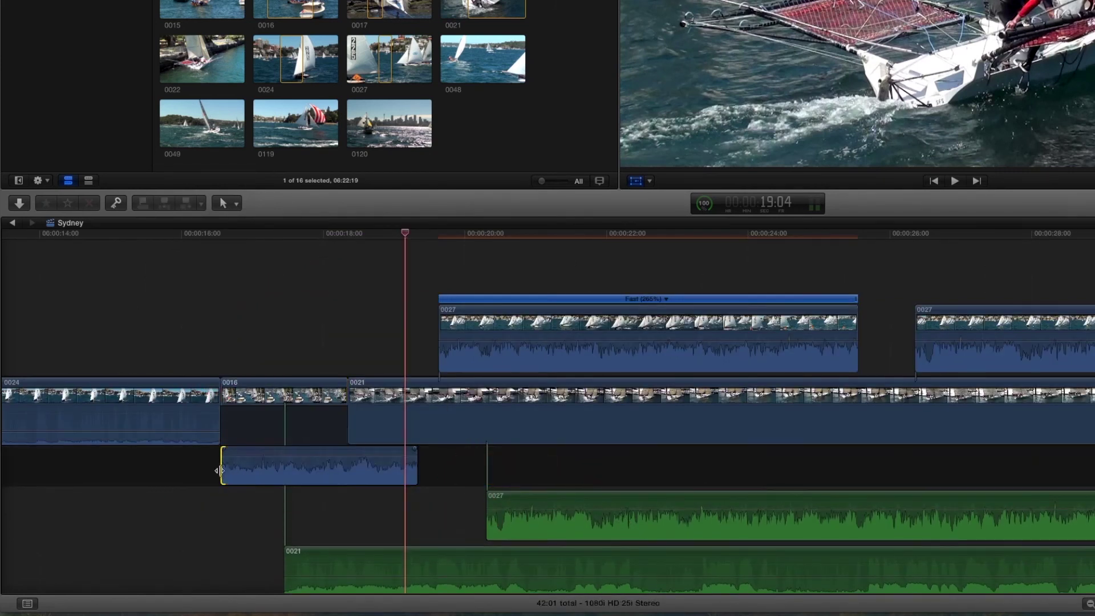
drag(222, 465, 147, 465)
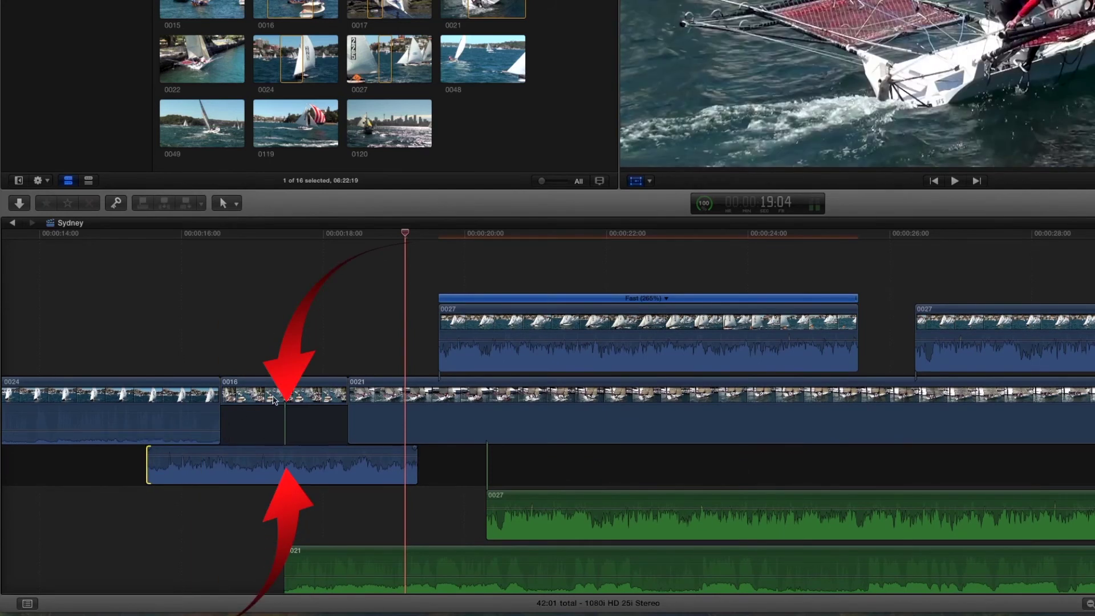
Collapse the expanded audio of clip 0016 back into its video
right_click(267, 394)
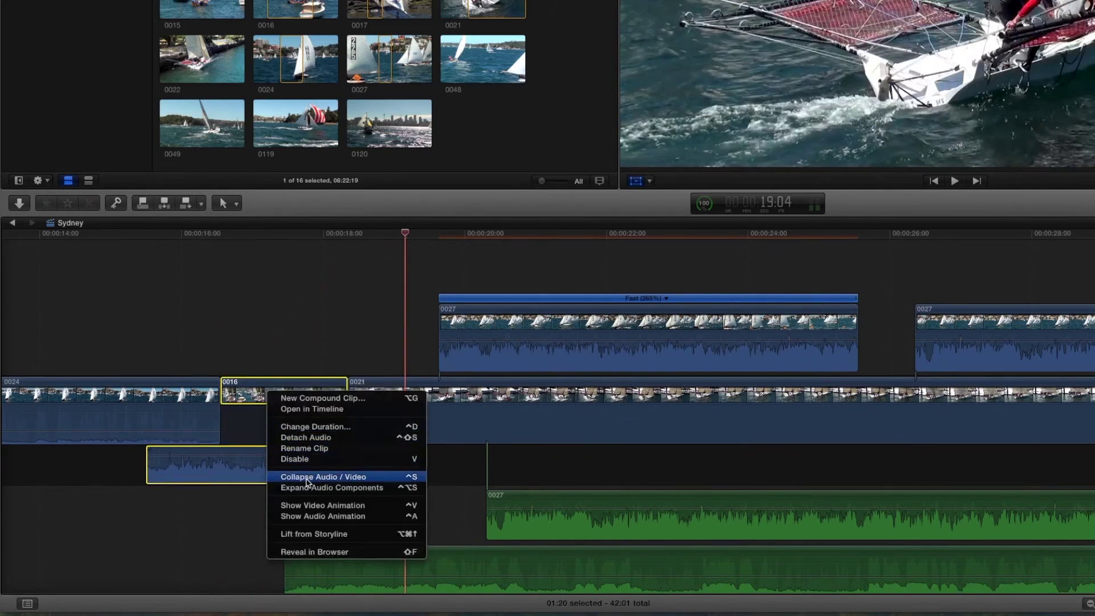
click(316, 444)
drag(250, 571, 118, 478)
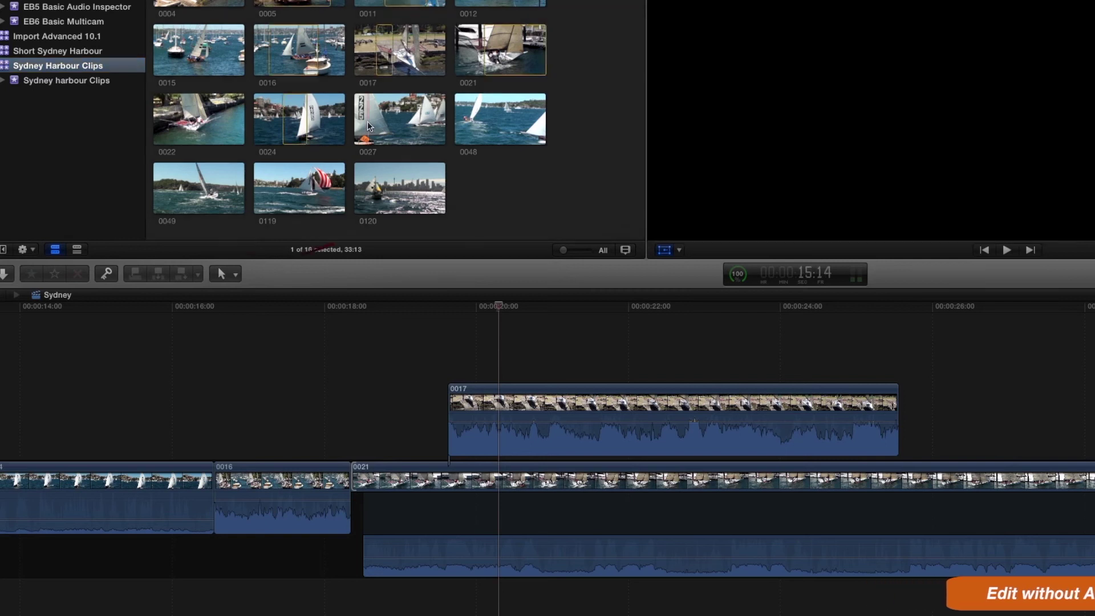
Mark a range of about 15 seconds in browser clip 0027, starting near 44:02
click(392, 125)
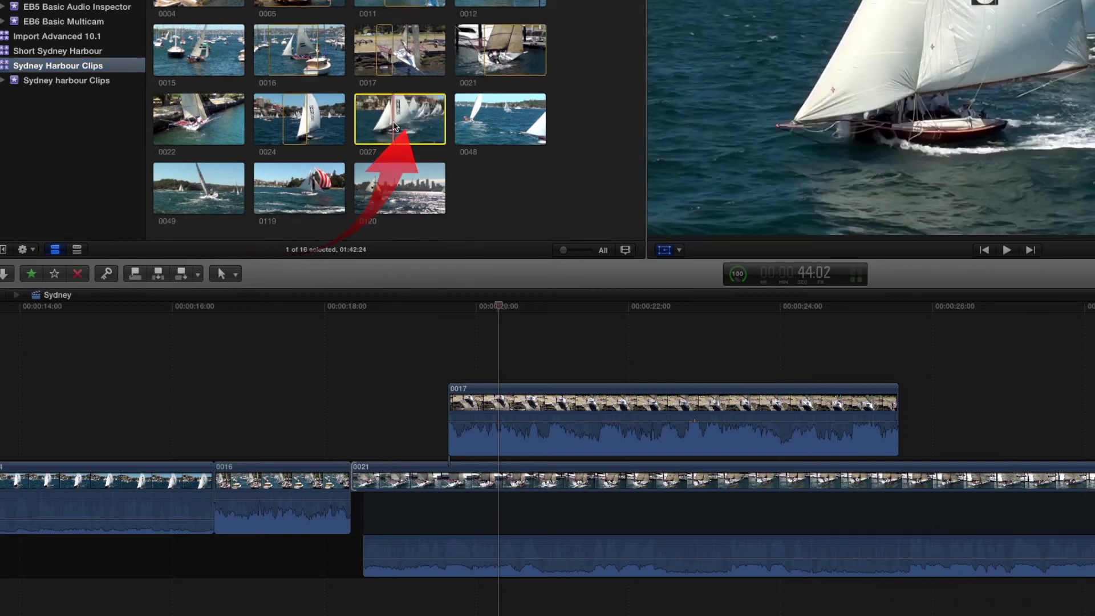
key(i)
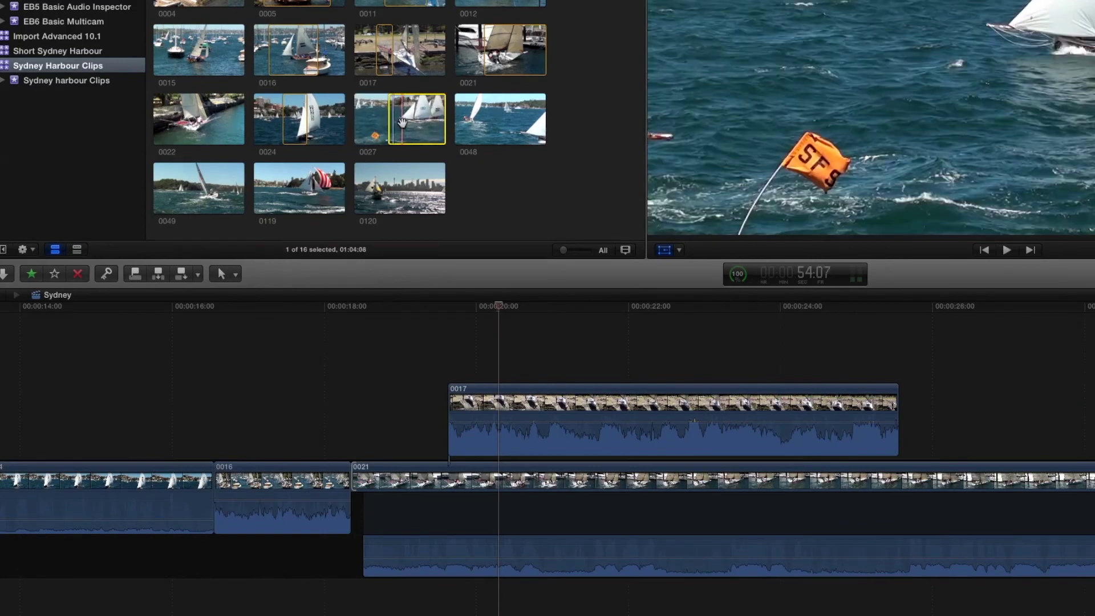
key(o)
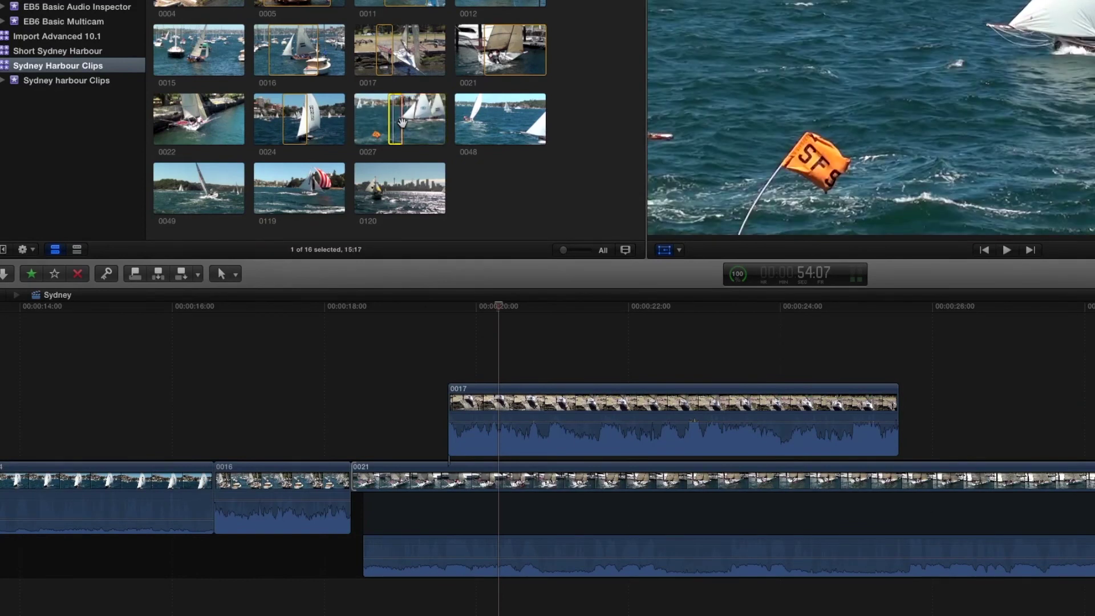
Connect only the audio of the marked 0027 range beneath clip 0021, at about 20 seconds
scroll(195, 349, left, 5)
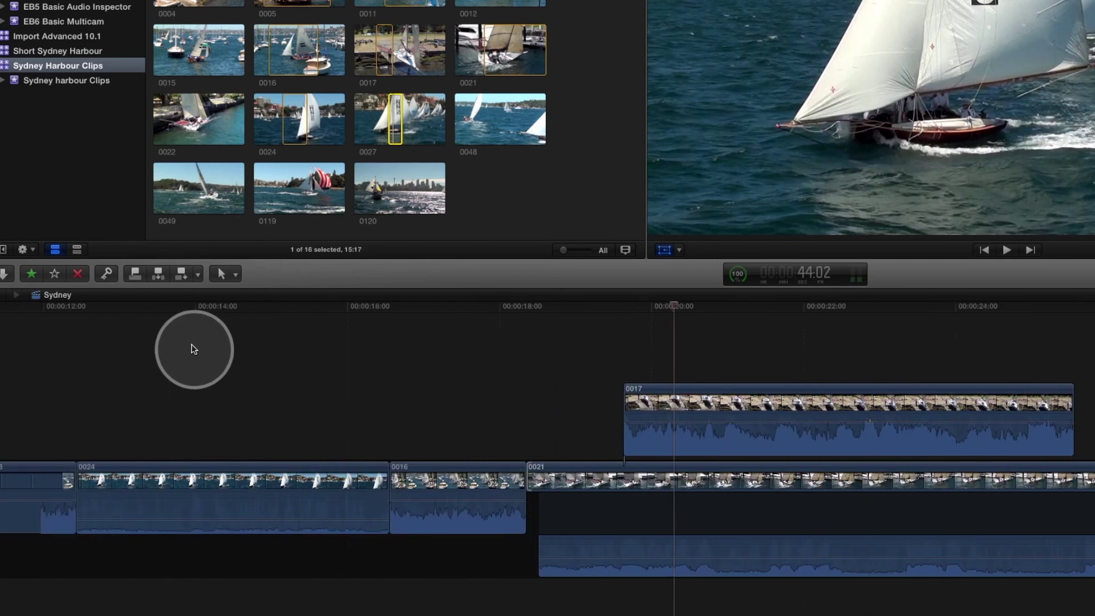
scroll(195, 350, left, 5)
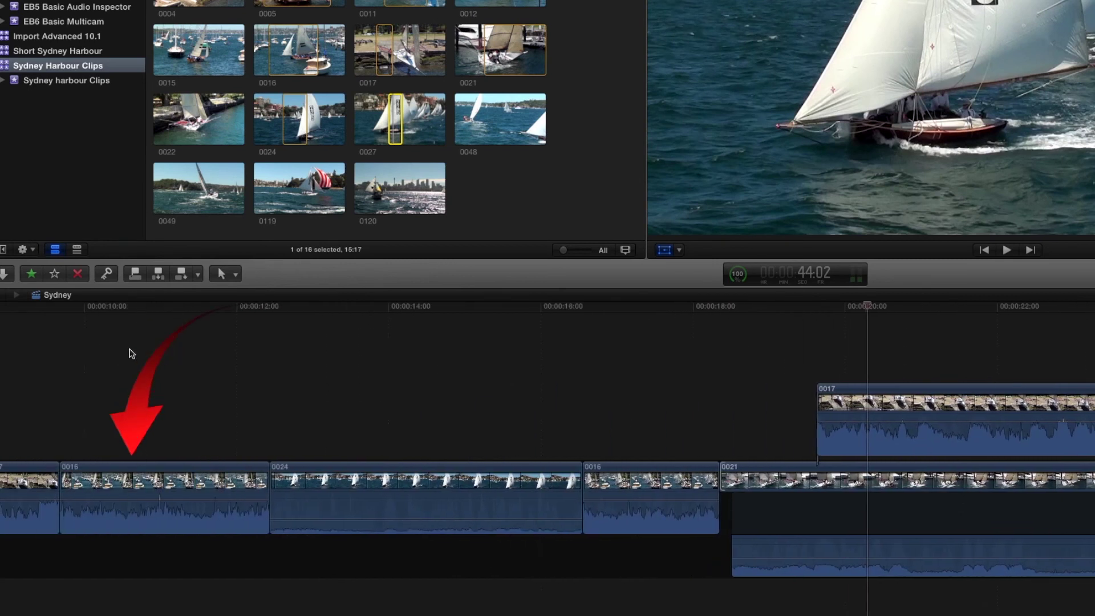
click(197, 276)
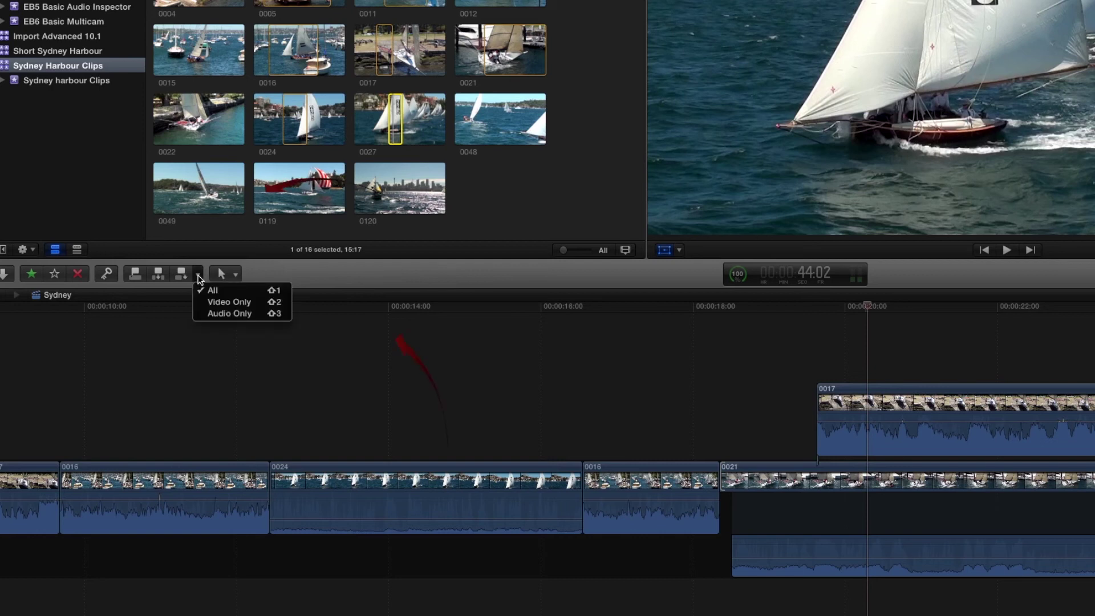
click(238, 315)
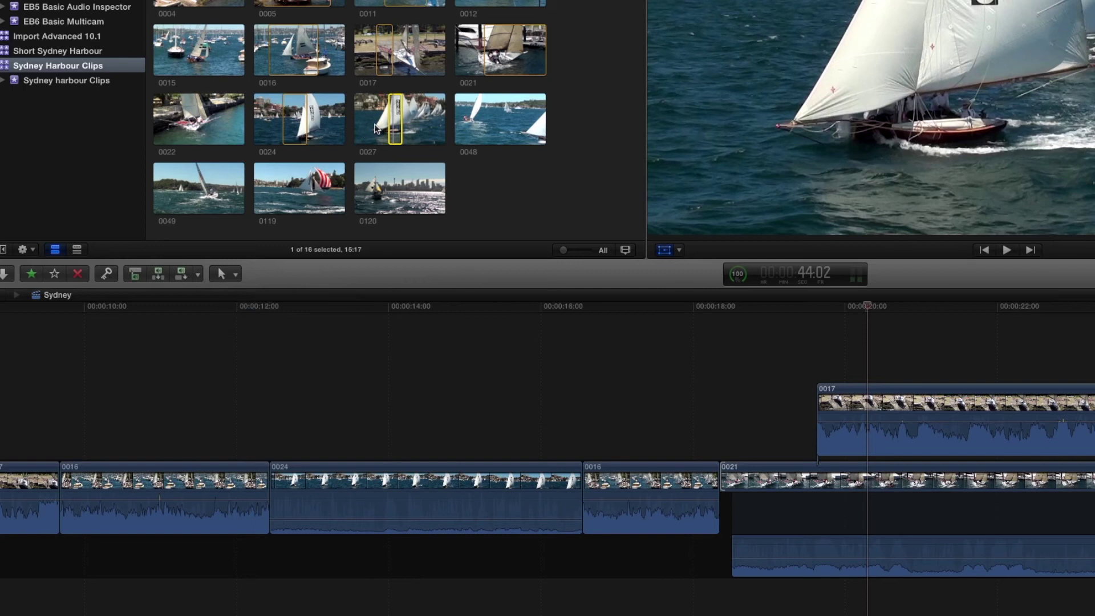
click(135, 275)
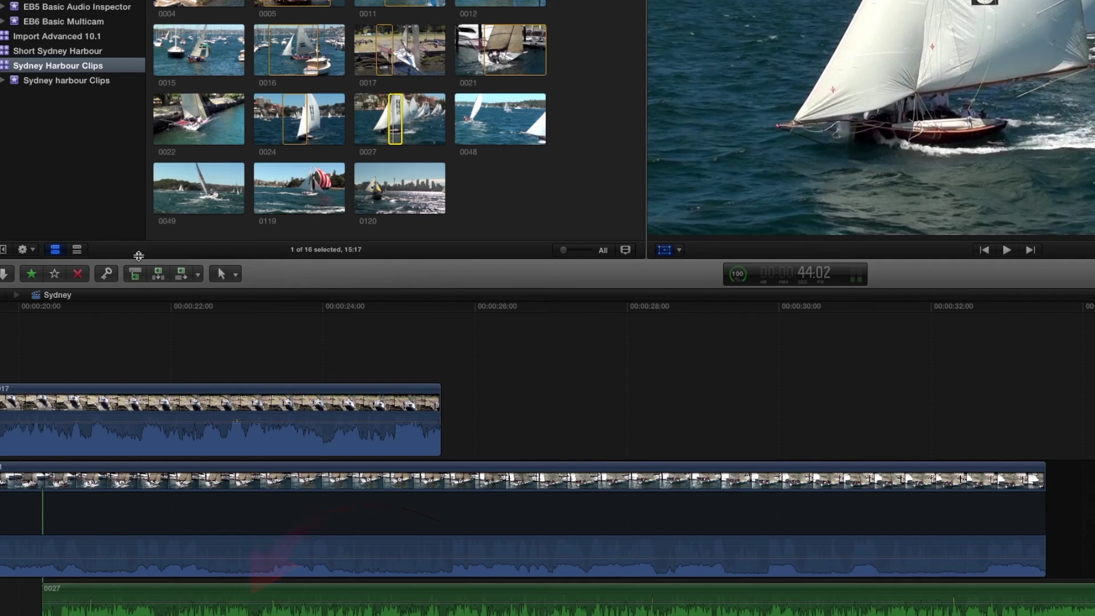
Connect only the video of the 0027 range above clip 0021 at 26:09
click(198, 275)
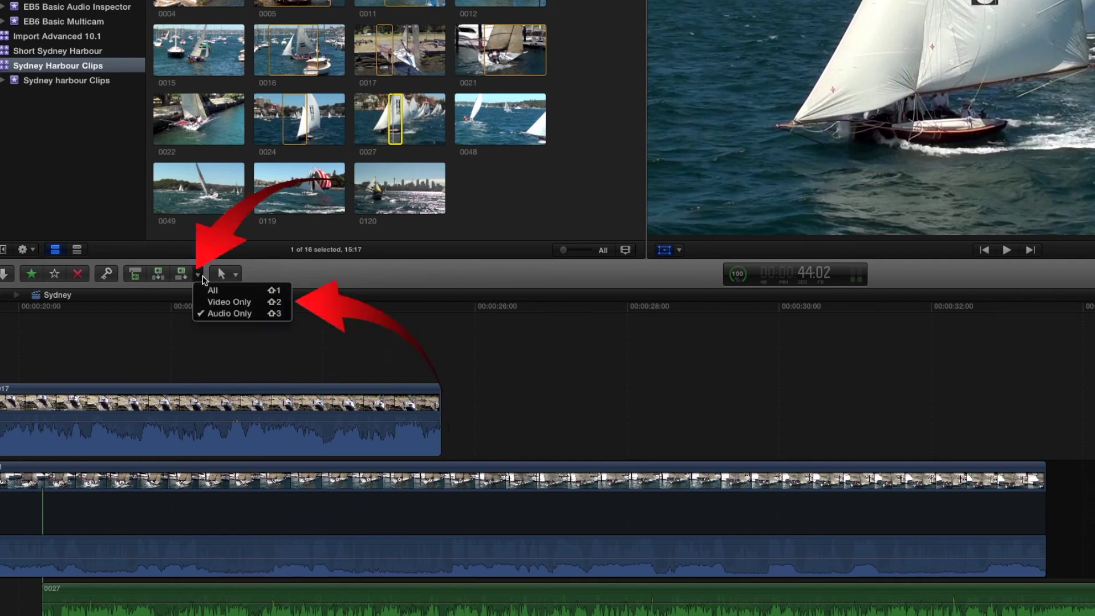
click(225, 300)
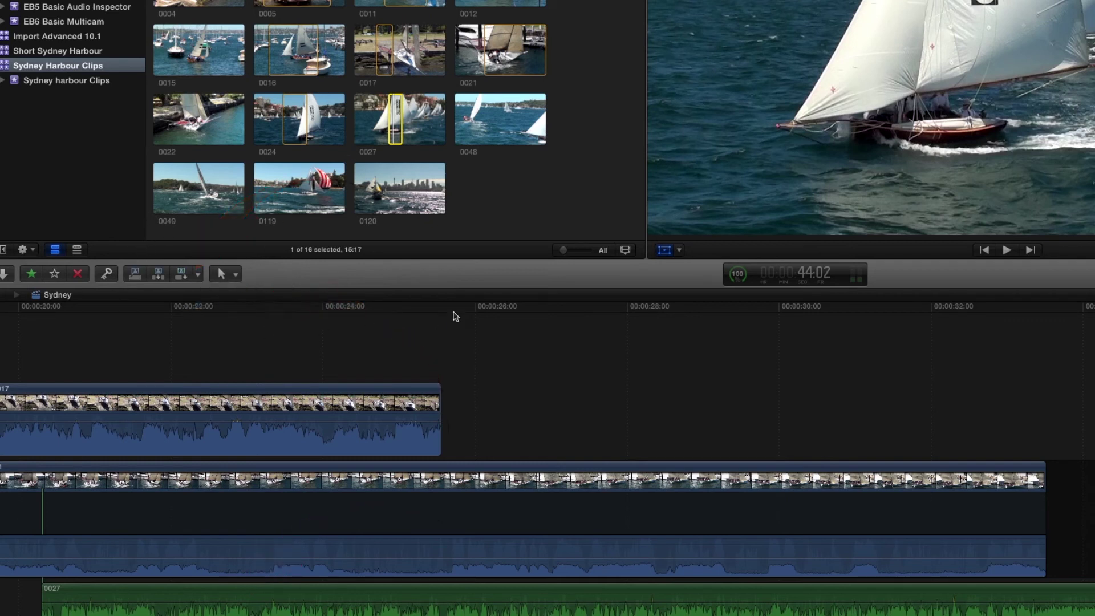
click(503, 337)
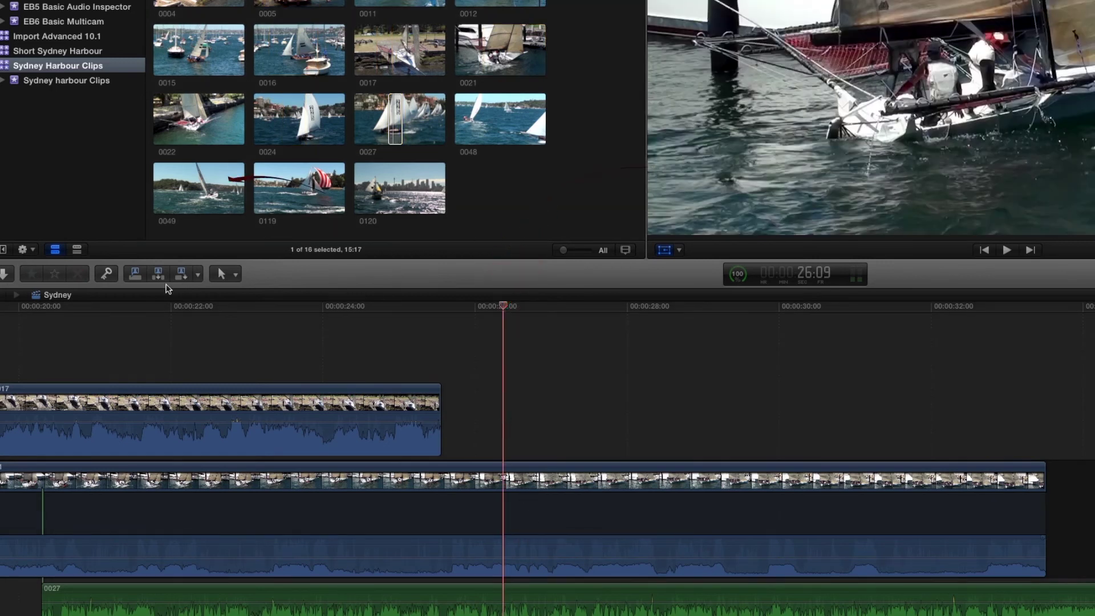
click(135, 274)
click(138, 428)
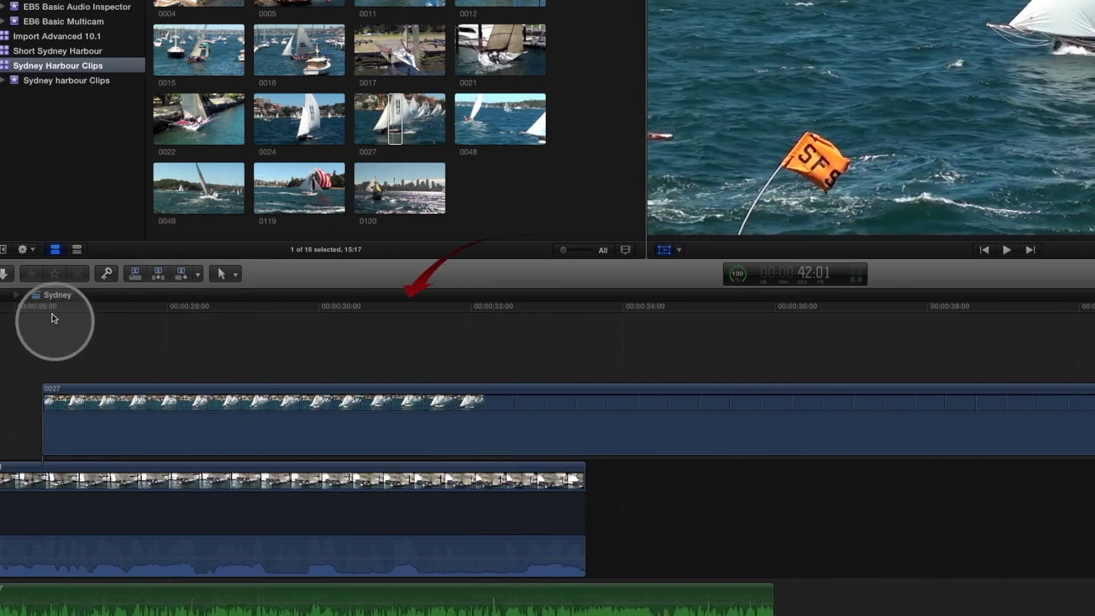
scroll(164, 456, left, 5)
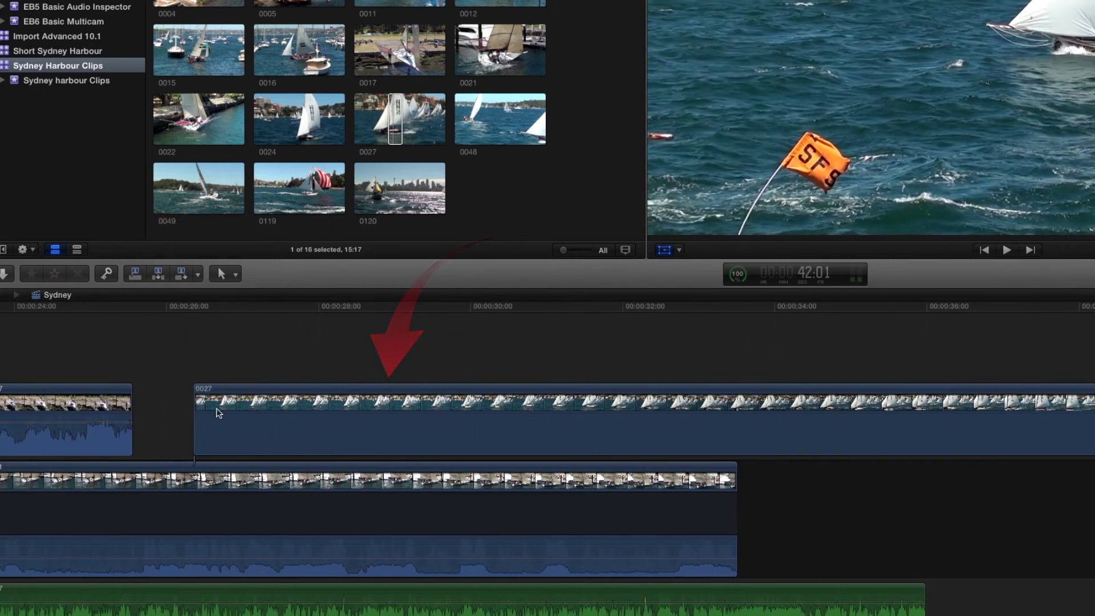
scroll(258, 420, left, 6)
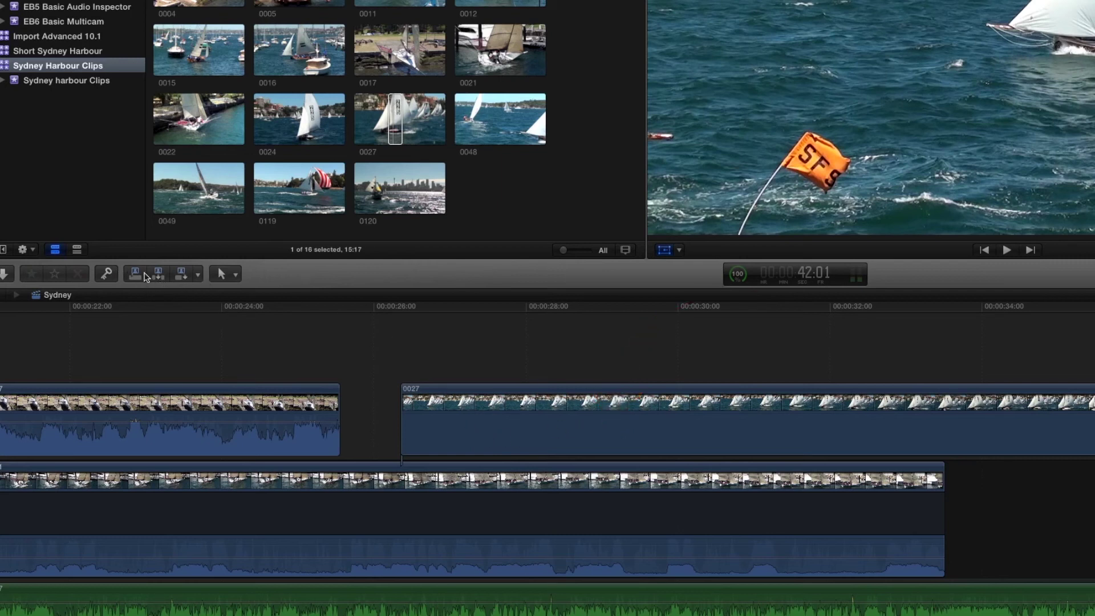
Restore edits to use all media and replace the video-only clip 0027 from its start with the full 0027 range
click(502, 452)
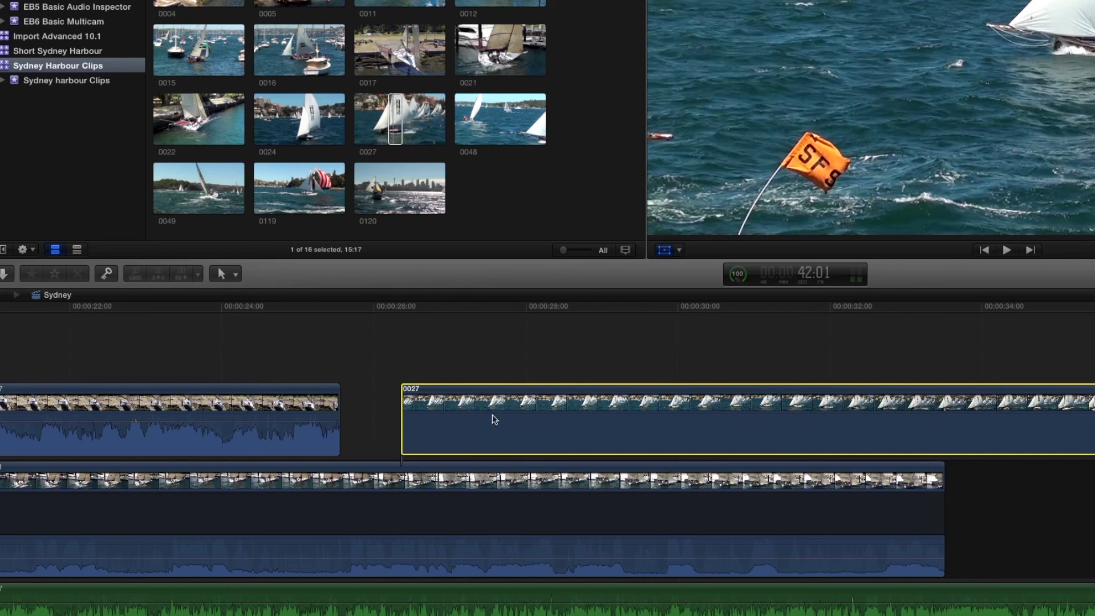
click(198, 274)
click(212, 291)
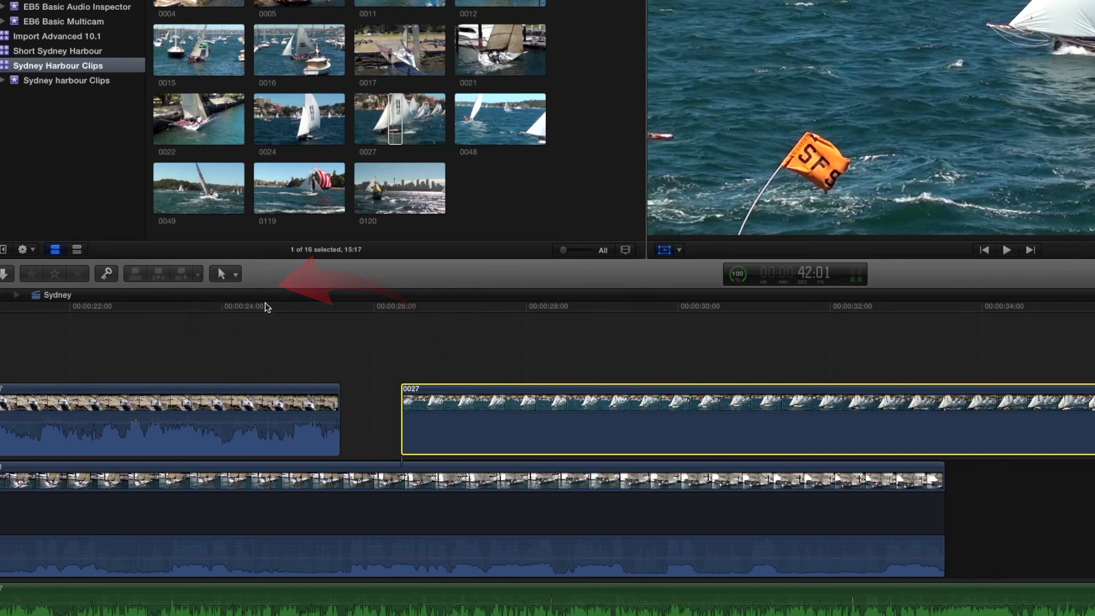
click(394, 122)
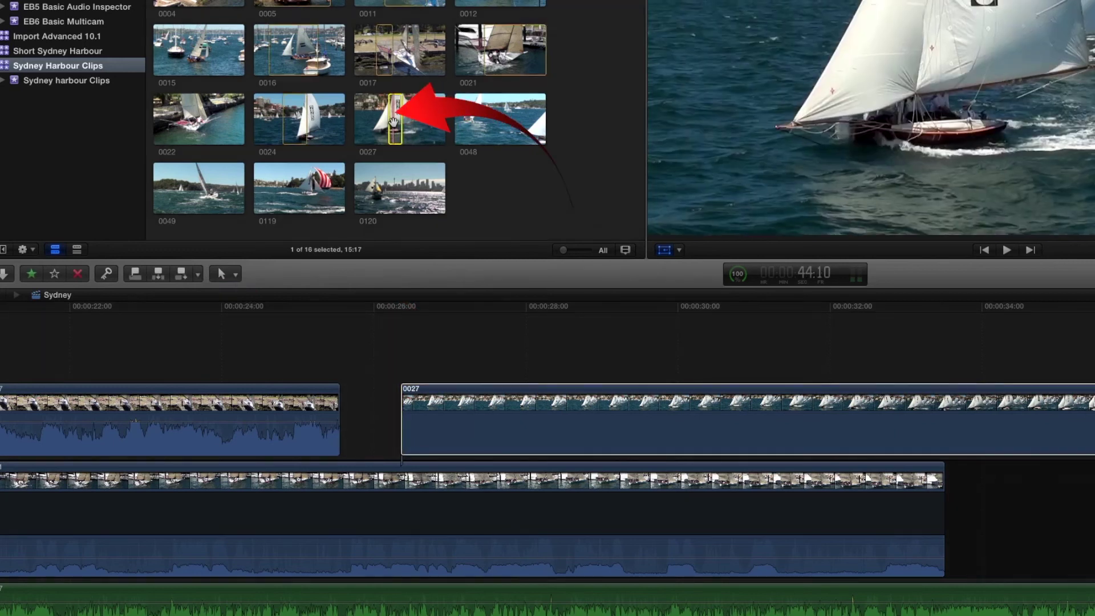
drag(398, 123, 454, 408)
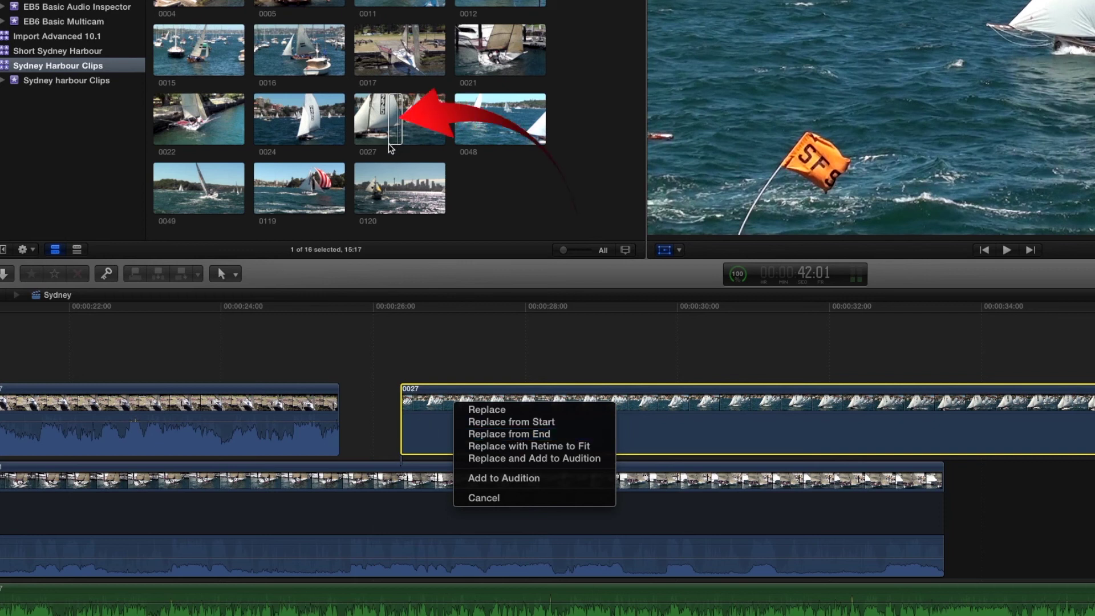
click(509, 422)
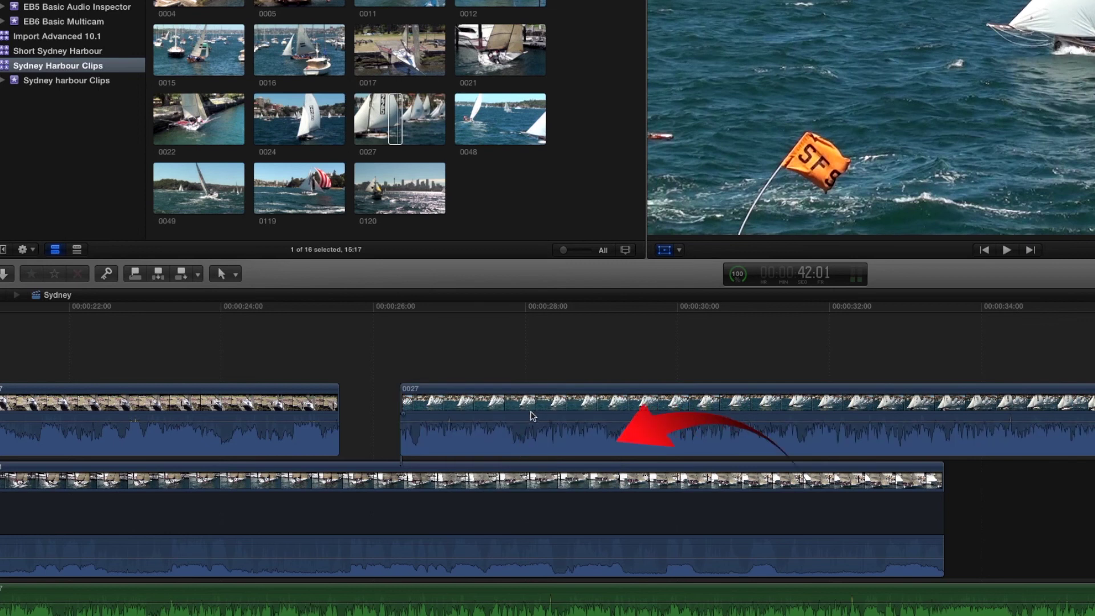
Examine the edit source choices and the replace options for placing the 0027 range over the connected clip 0027
click(553, 365)
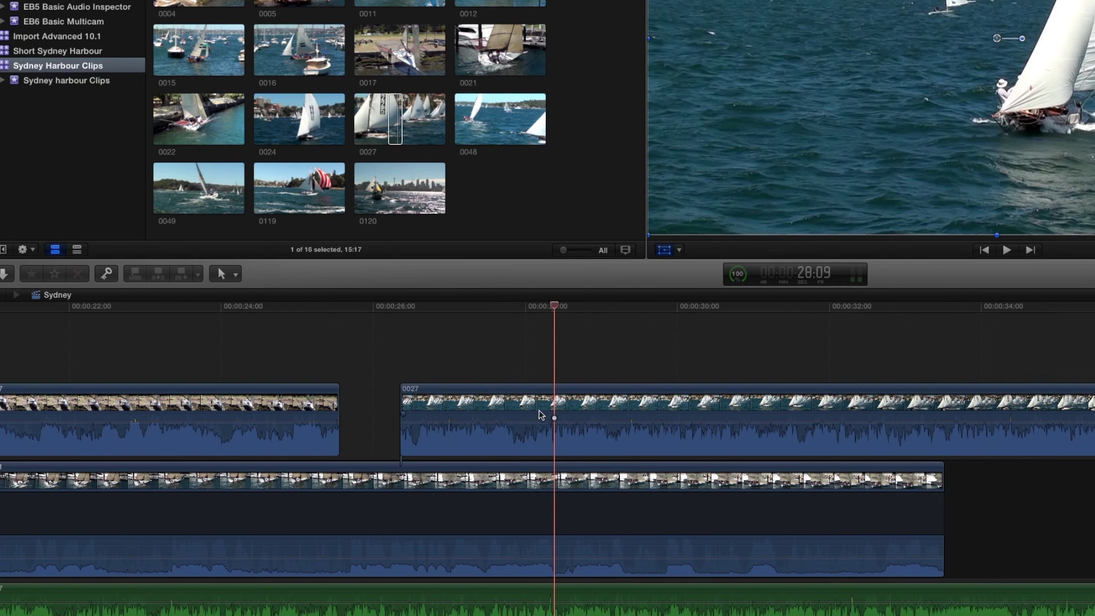
click(200, 277)
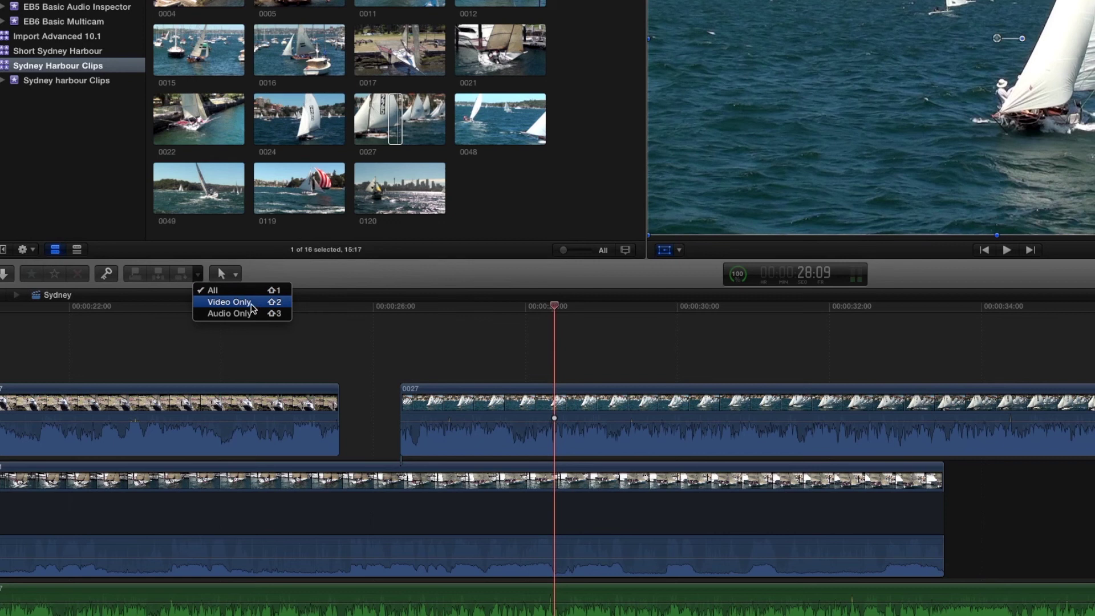
click(422, 312)
click(396, 137)
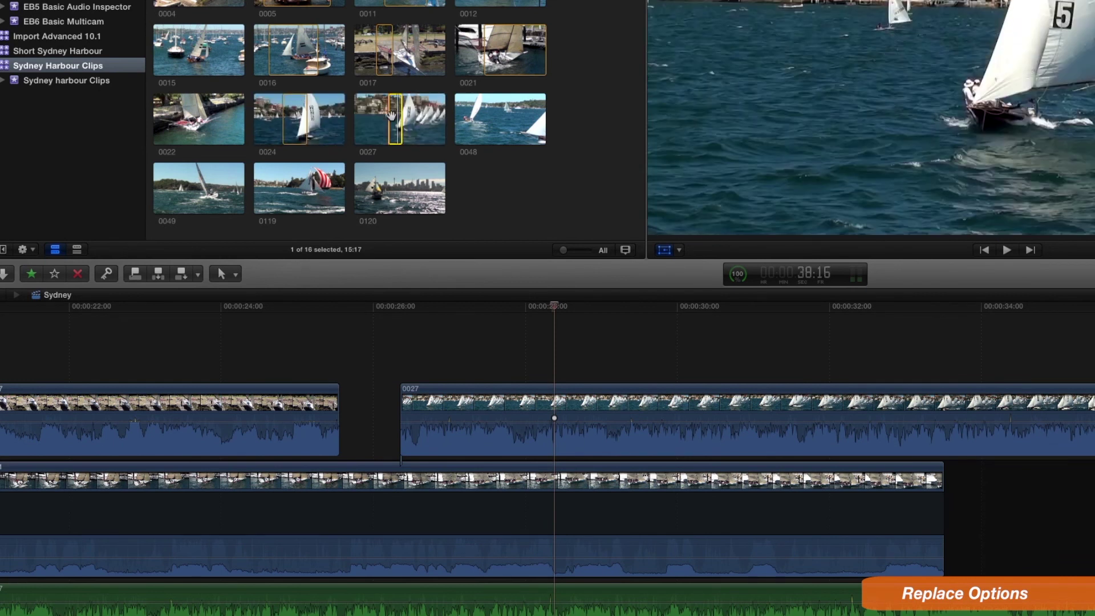
mouse_move(392, 114)
mouse_down()
mouse_move(454, 374)
mouse_move(454, 433)
mouse_move(452, 410)
mouse_up()
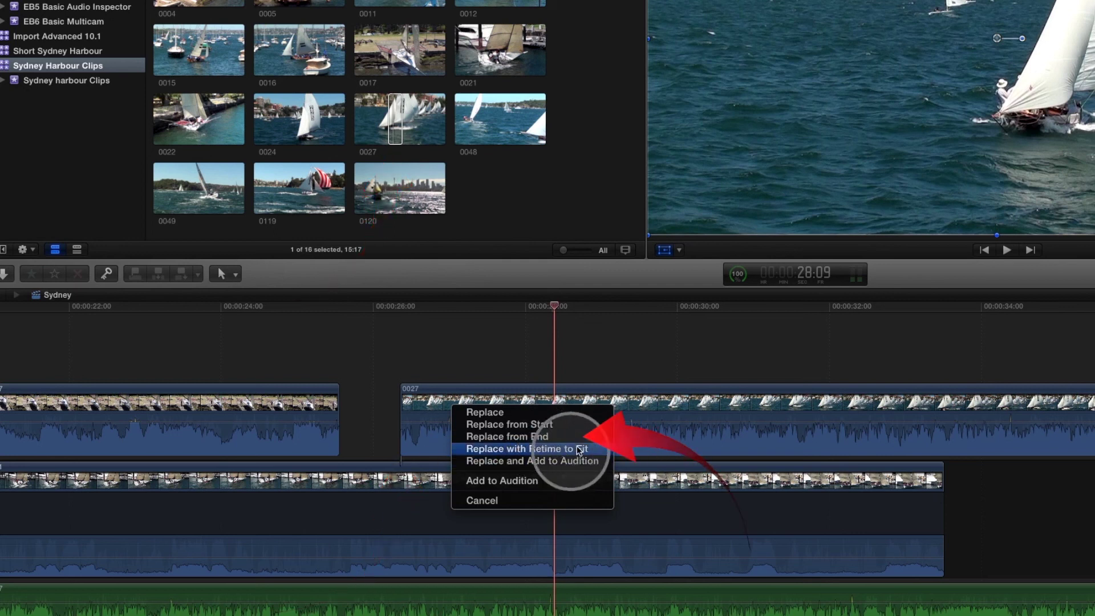
click(515, 436)
Replace connected clip 0017 with the 0027 range, retiming it to fit the existing duration
click(401, 147)
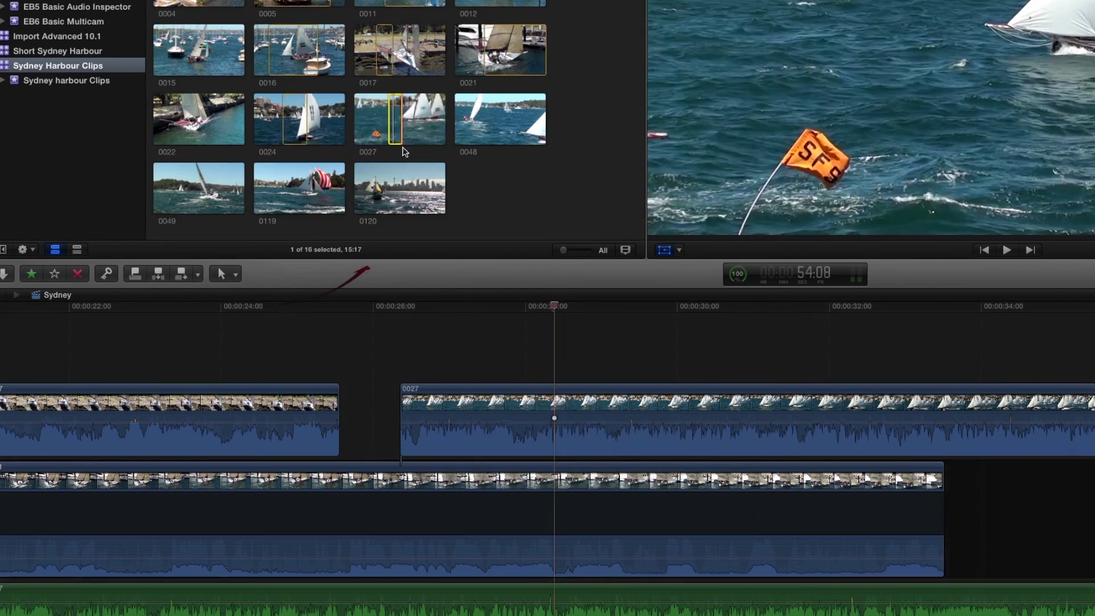
scroll(998, 439, right, 10)
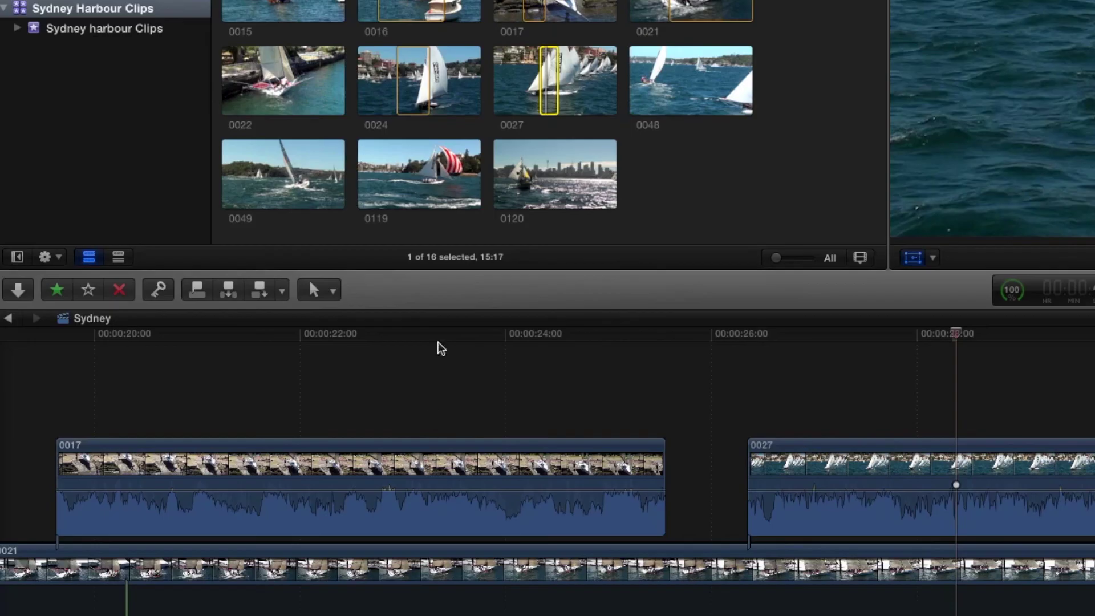
drag(551, 65, 371, 481)
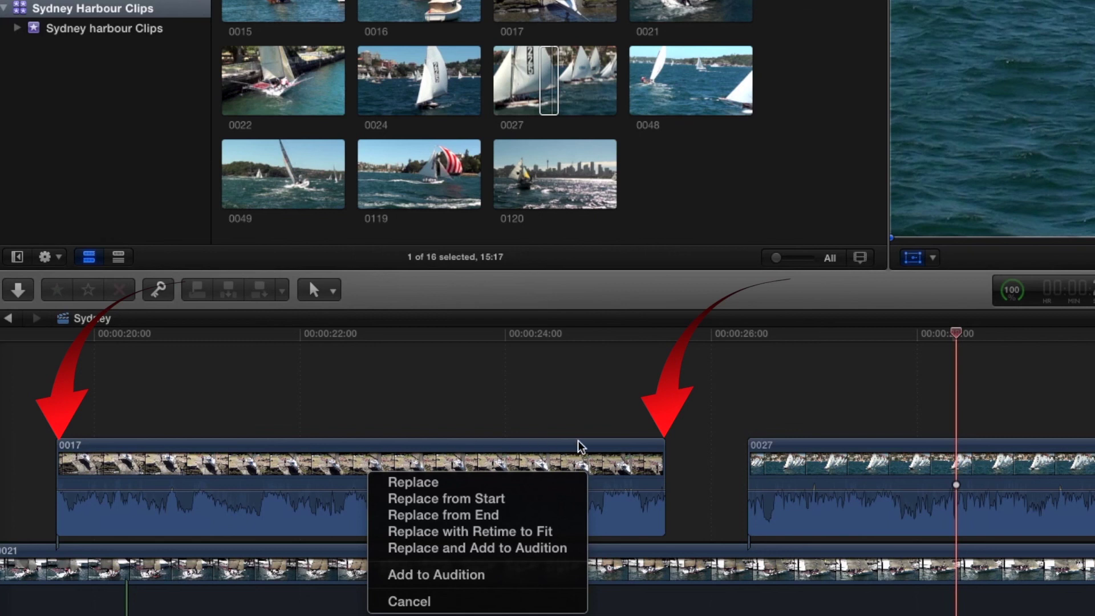
click(499, 532)
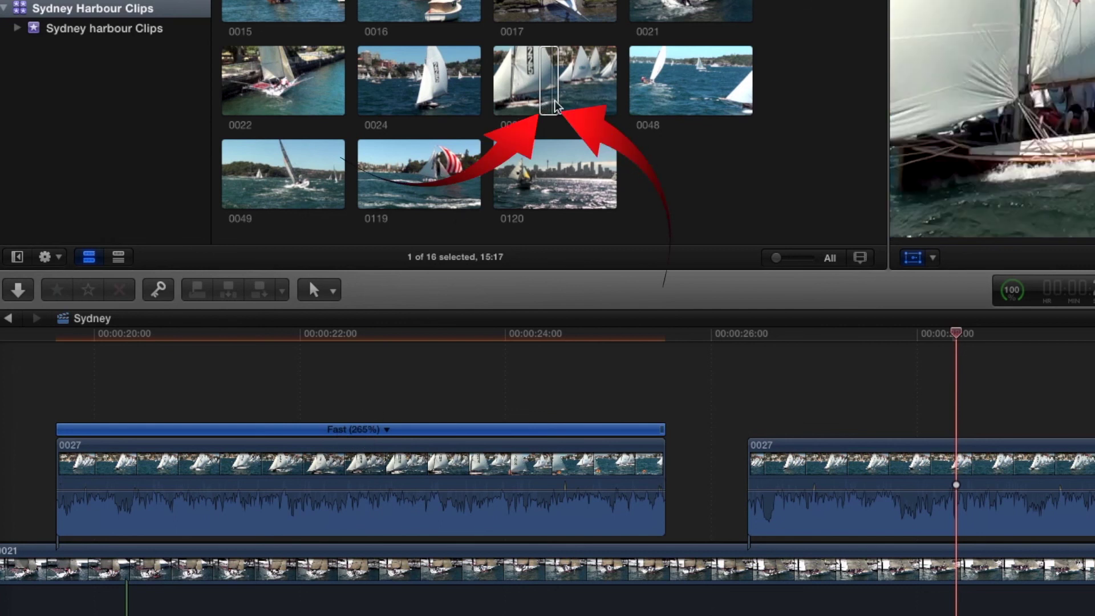
drag(542, 108, 556, 107)
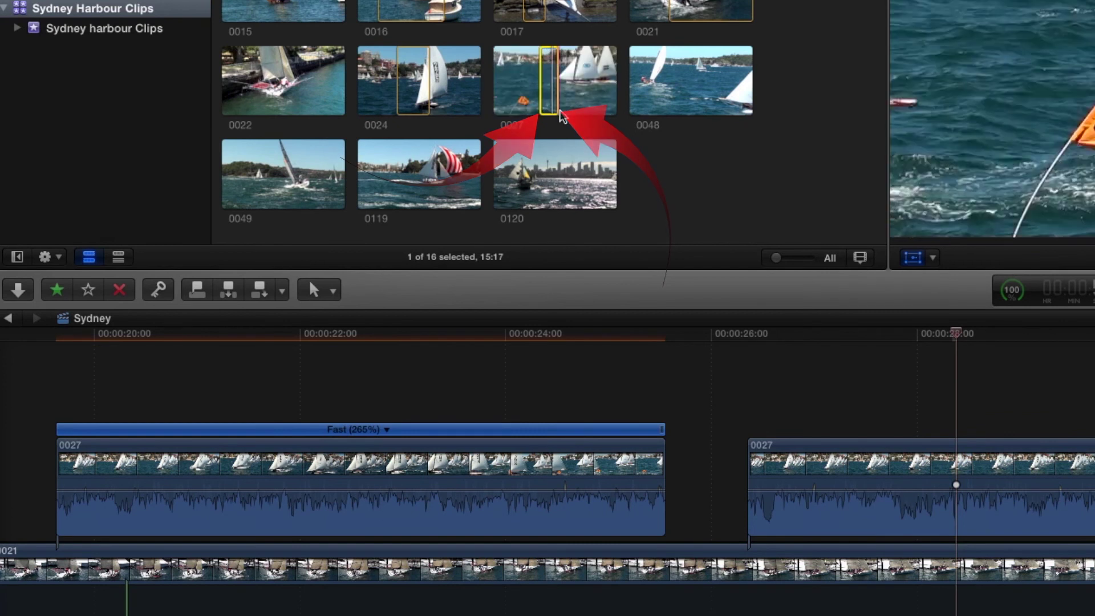